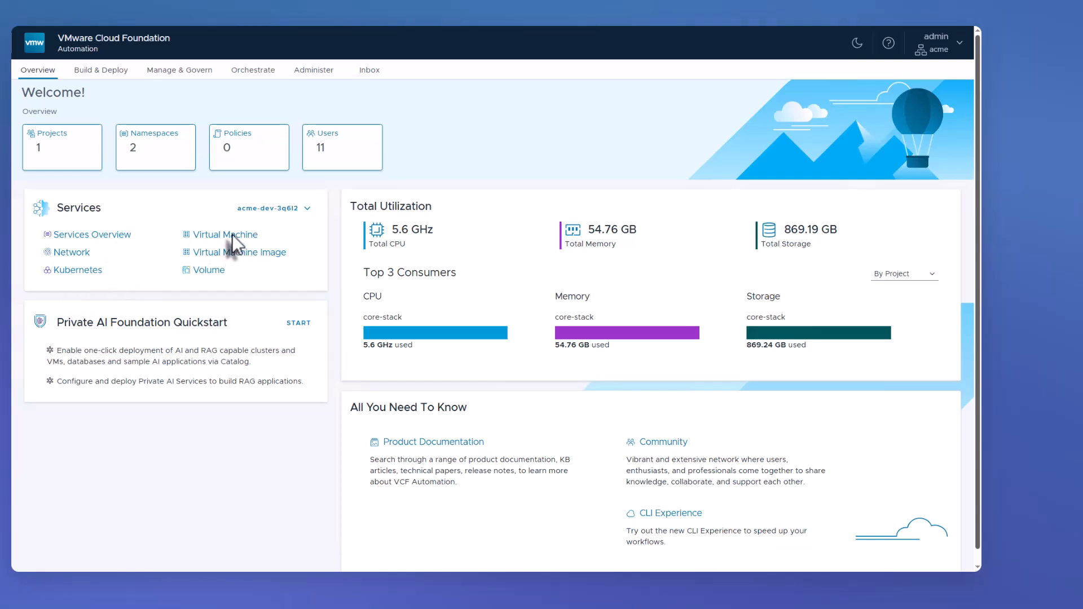
Open the Virtual Machine service for the acme-dev-3q6l2 namespace from the services overview
left_click(94, 235)
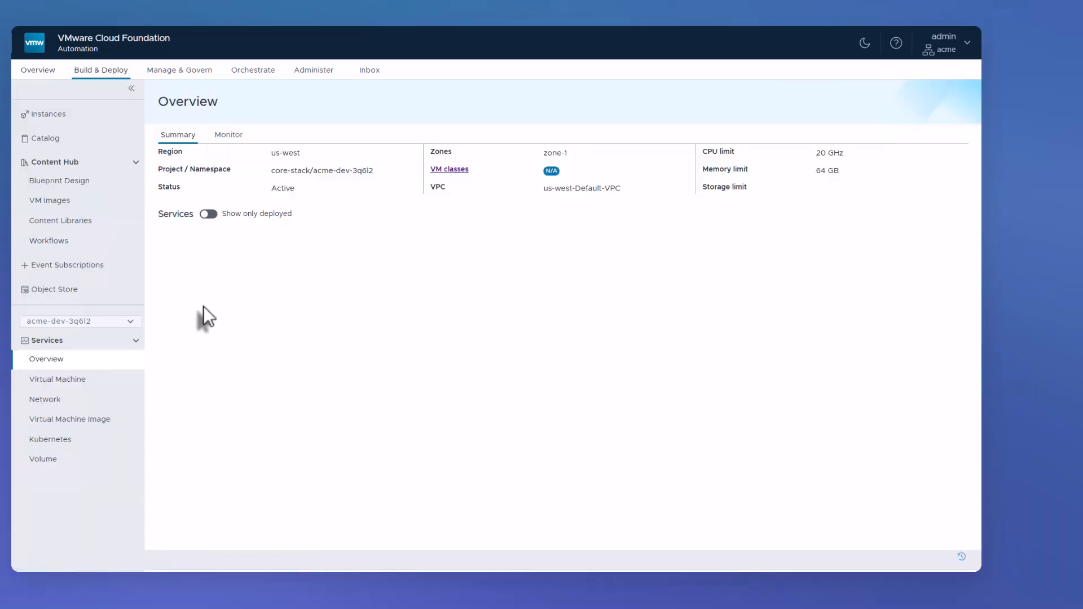
left_click(129, 322)
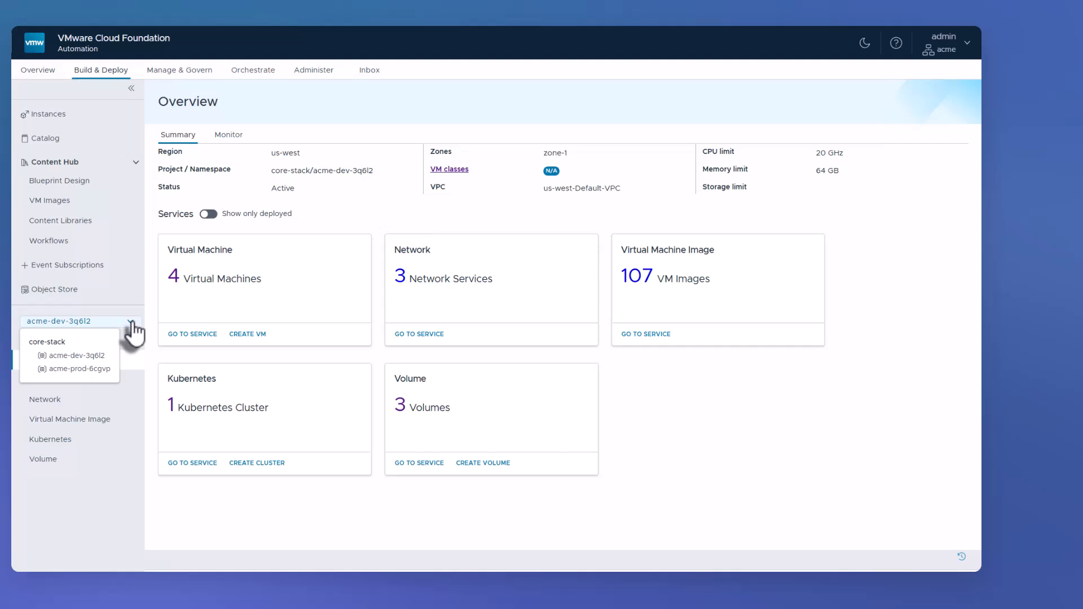
left_click(76, 357)
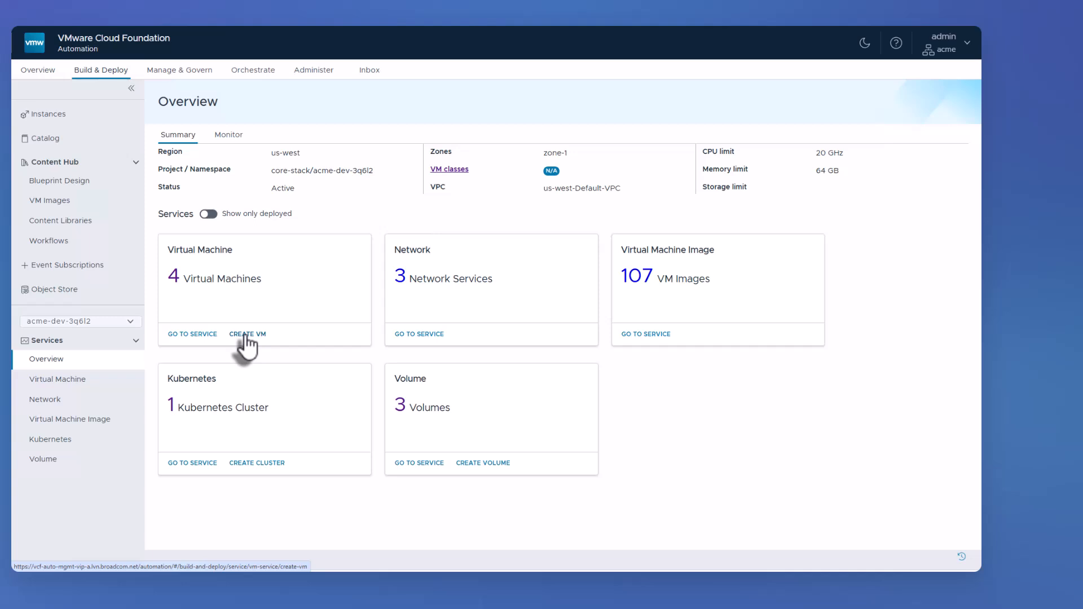
left_click(191, 334)
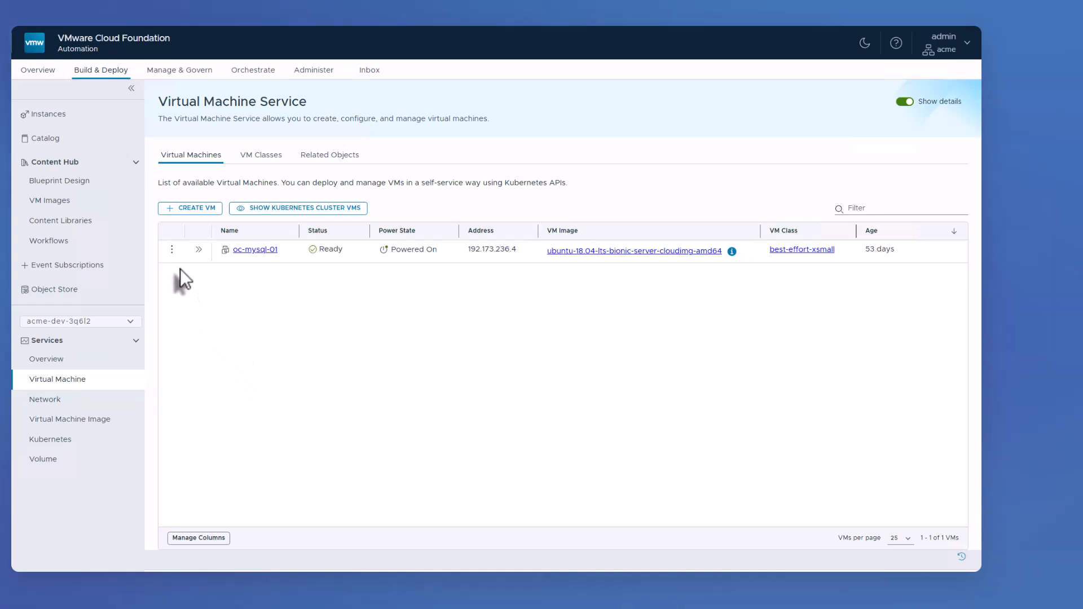
Start a new virtual machine deployed from OVF and name it vm-baisc
left_click(179, 208)
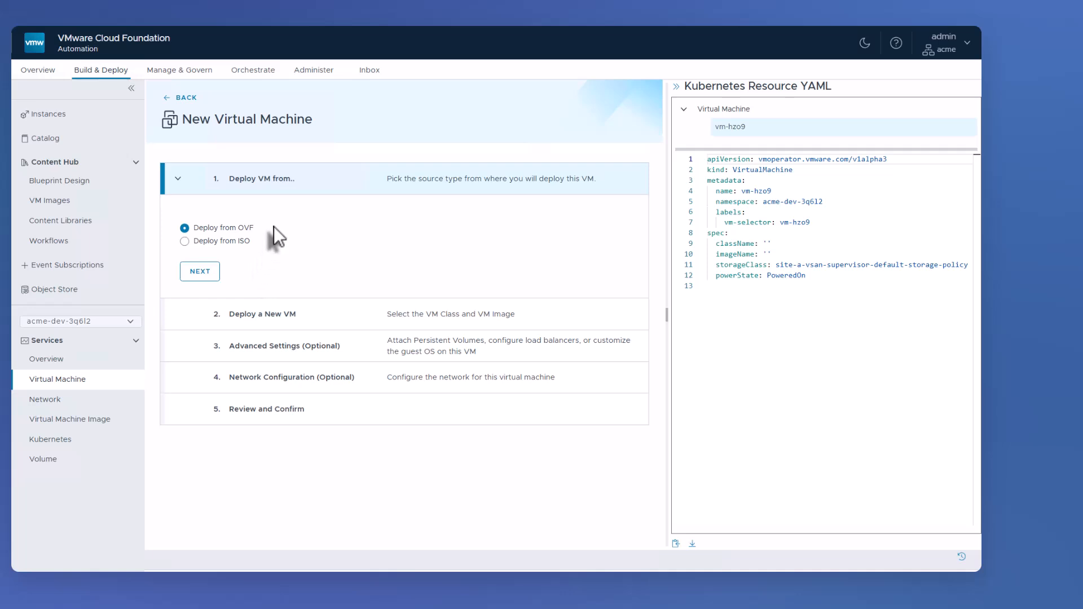
left_click(200, 272)
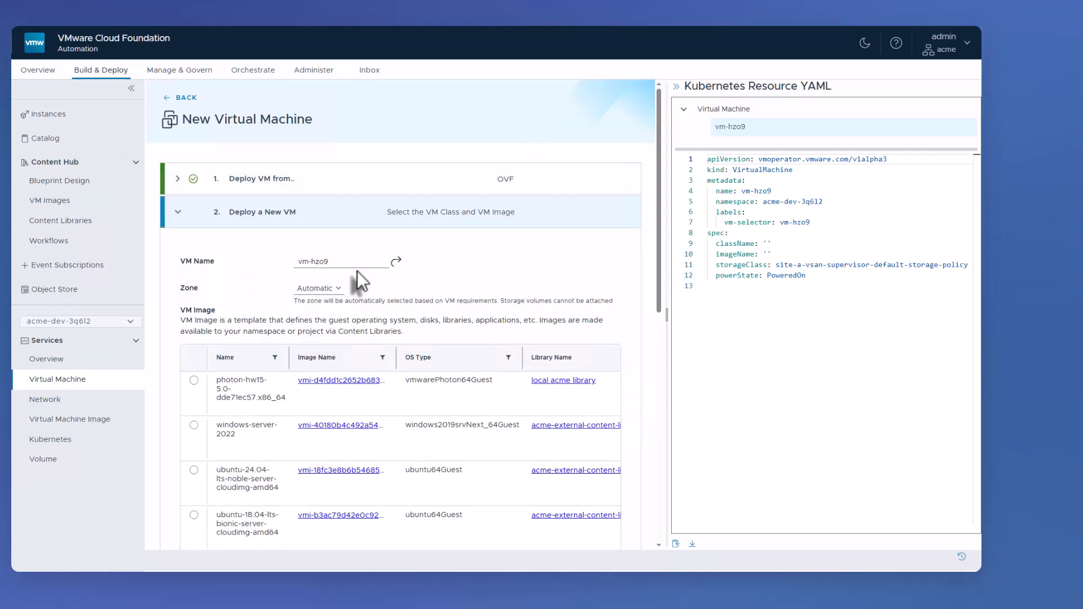
left_click_drag(314, 261, 347, 262)
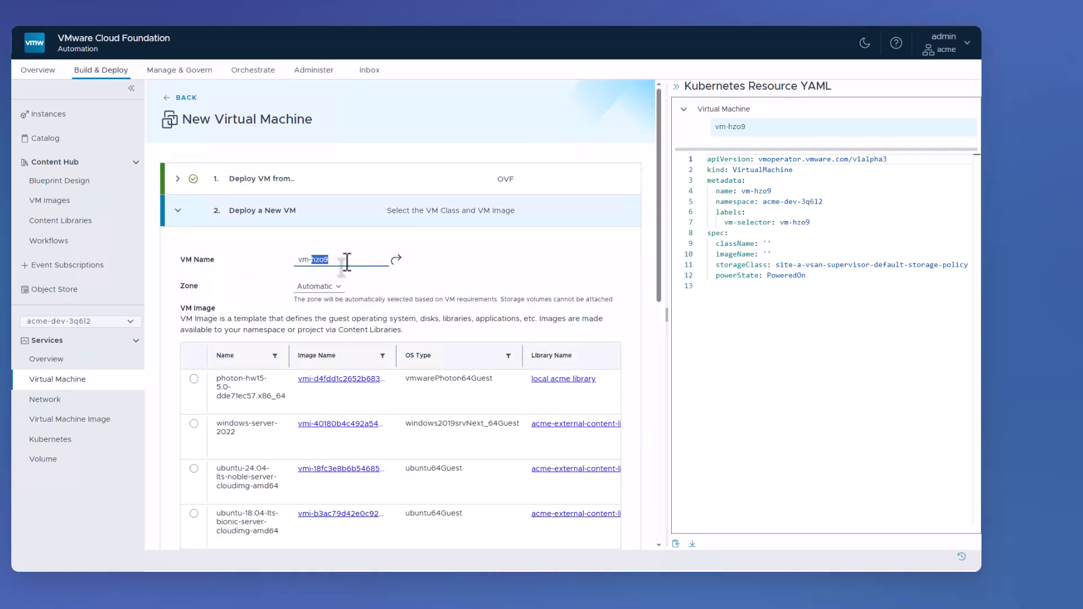
type("baisd")
scroll(245, 271, "down", 2)
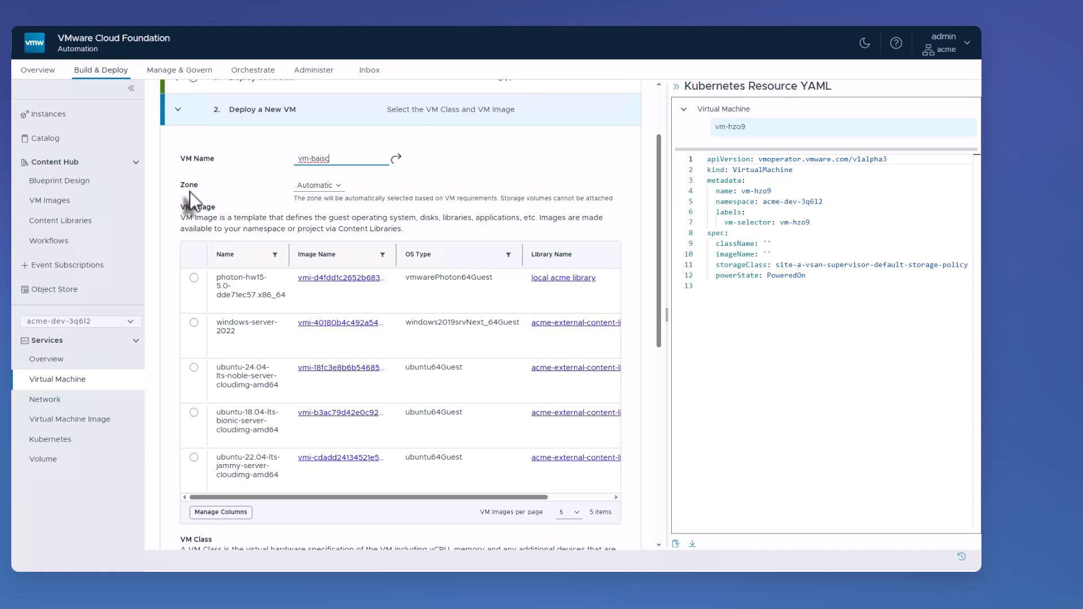
key("BackSpace")
type("c")
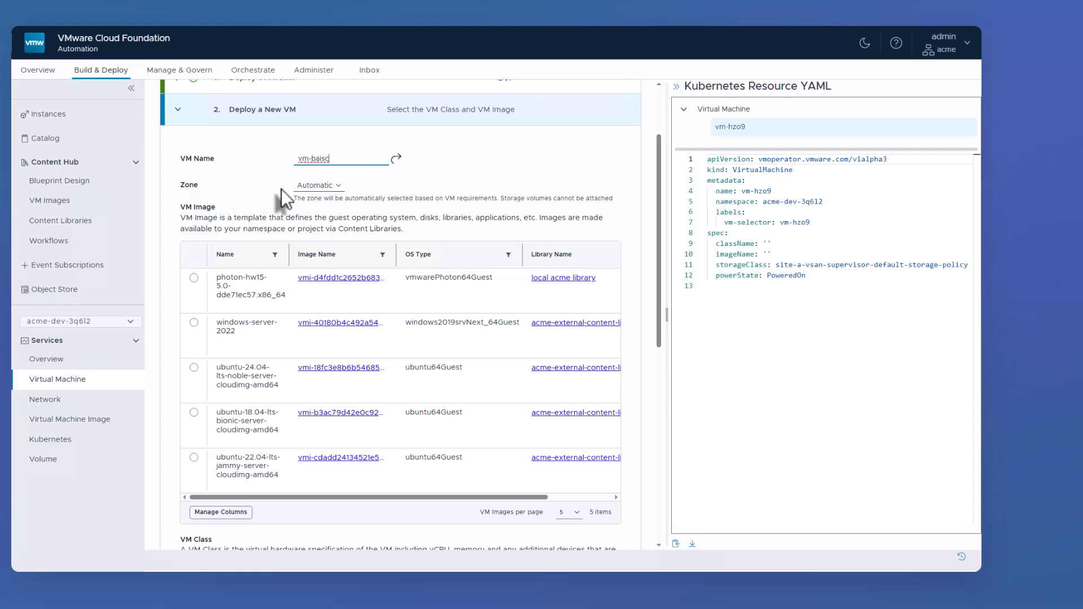
Keep the zone on Automatic and select the ubuntu-24.04-lts-noble-server-cloudimg-amd64 VM image
left_click(340, 190)
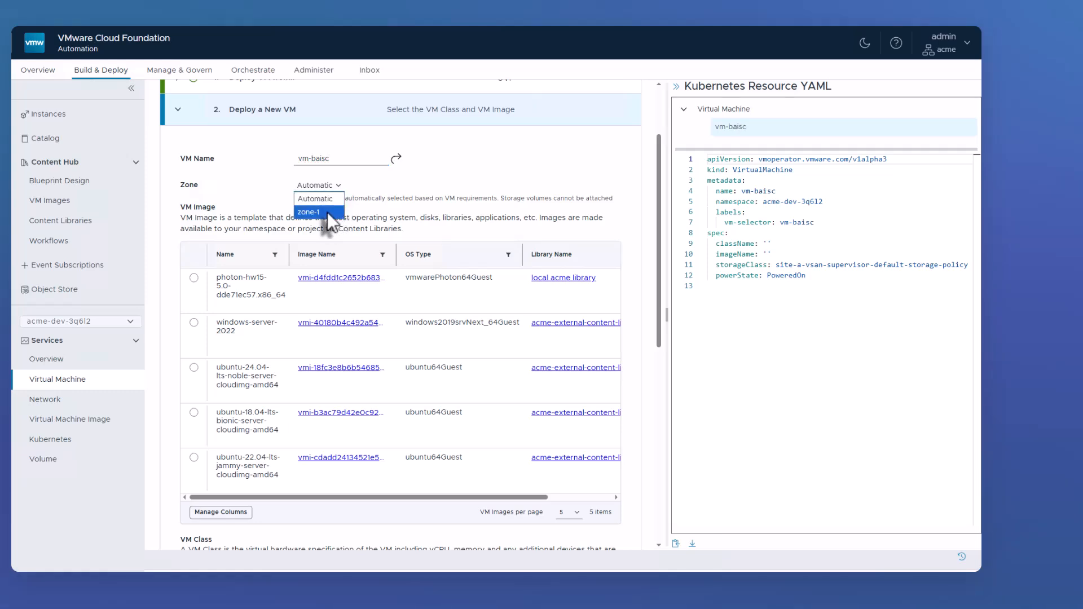
left_click(253, 191)
scroll(163, 327, "down", 1)
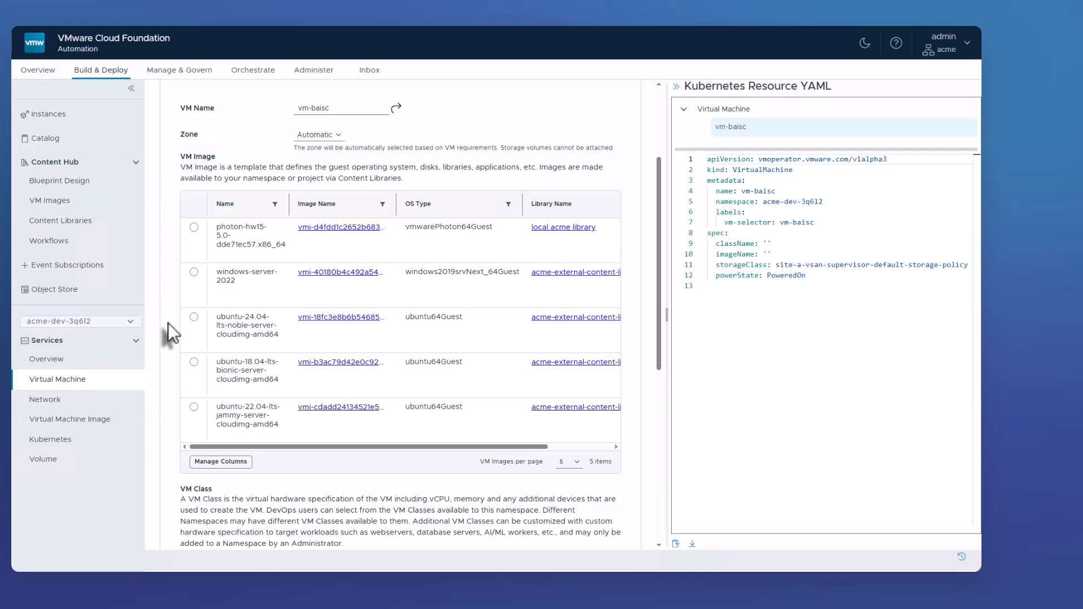
left_click(193, 317)
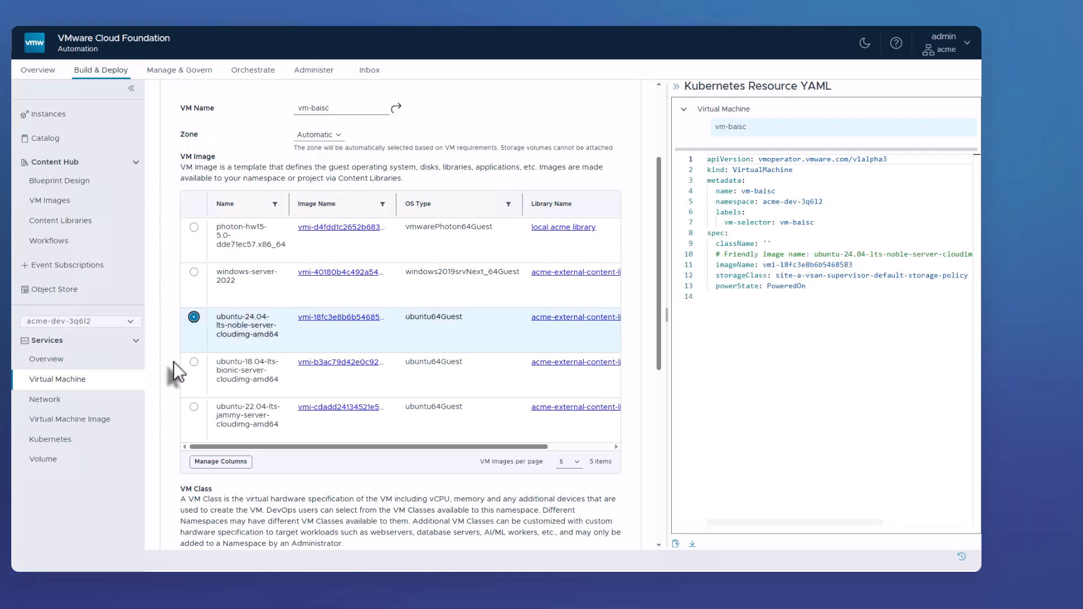
Choose the best-effort-xsmall VM class and proceed to the review of the configuration
scroll(174, 361, "down", 5)
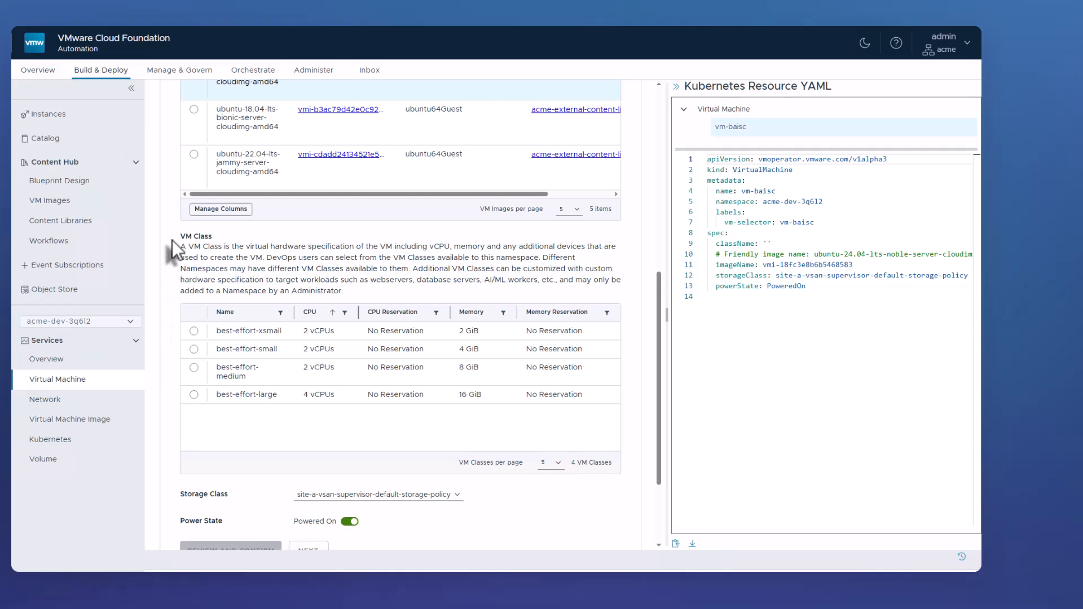
left_click(193, 330)
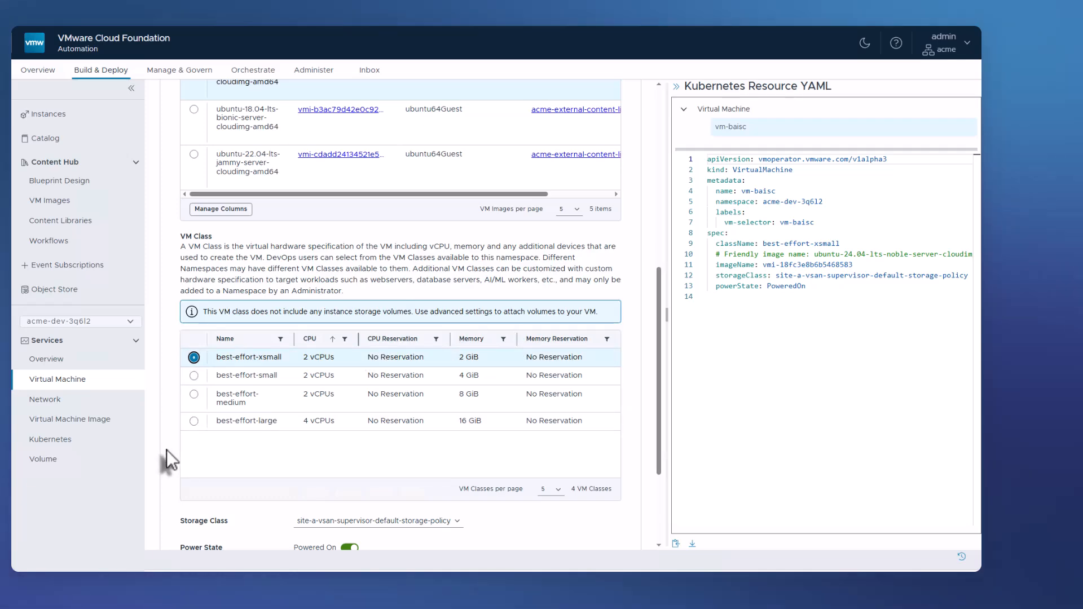
scroll(167, 449, "down", 3)
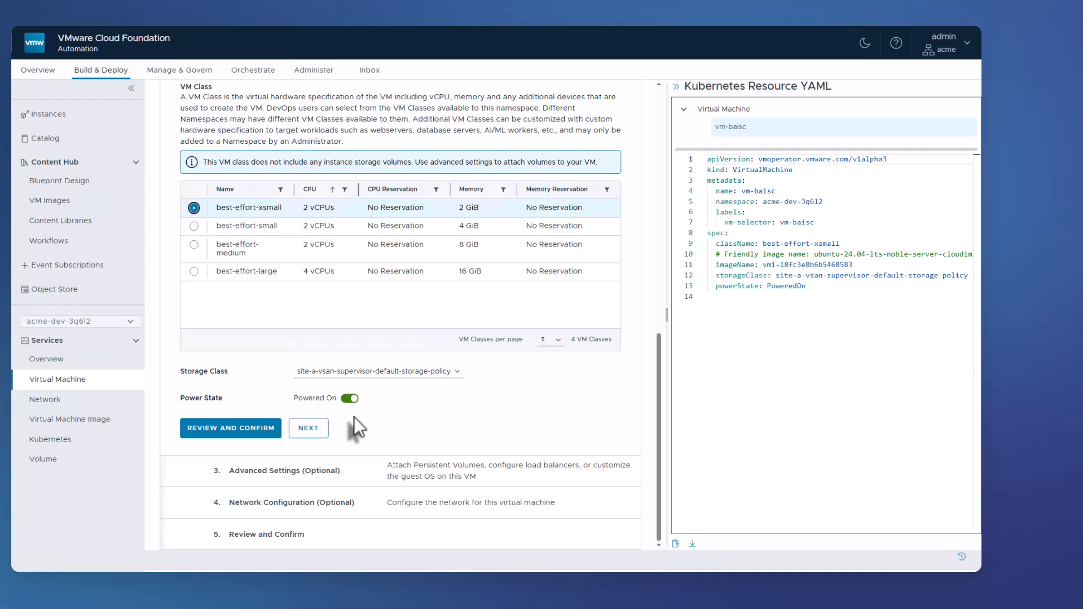
left_click(209, 434)
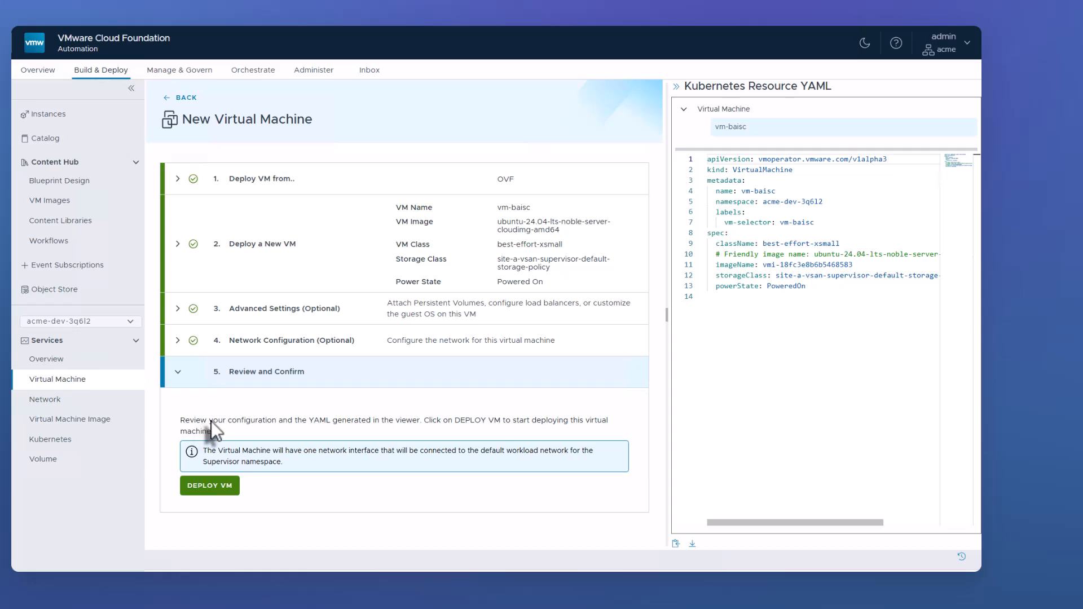
In the advanced settings' Cloud-Init guest customization, set the timezone to America/Toronto and enable the default user
left_click(219, 314)
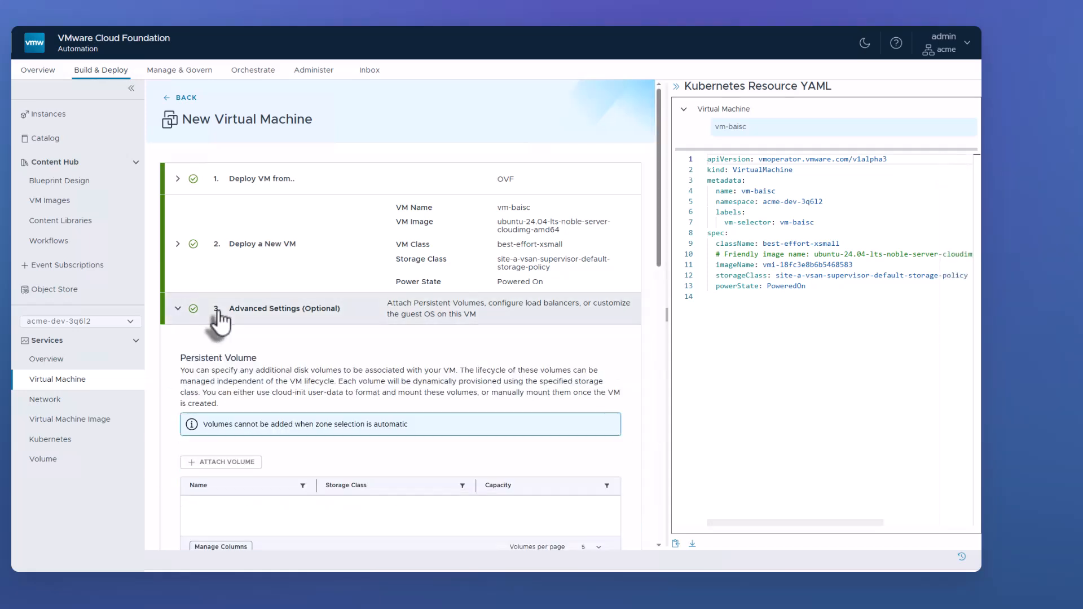
left_click_drag(657, 216, 666, 445)
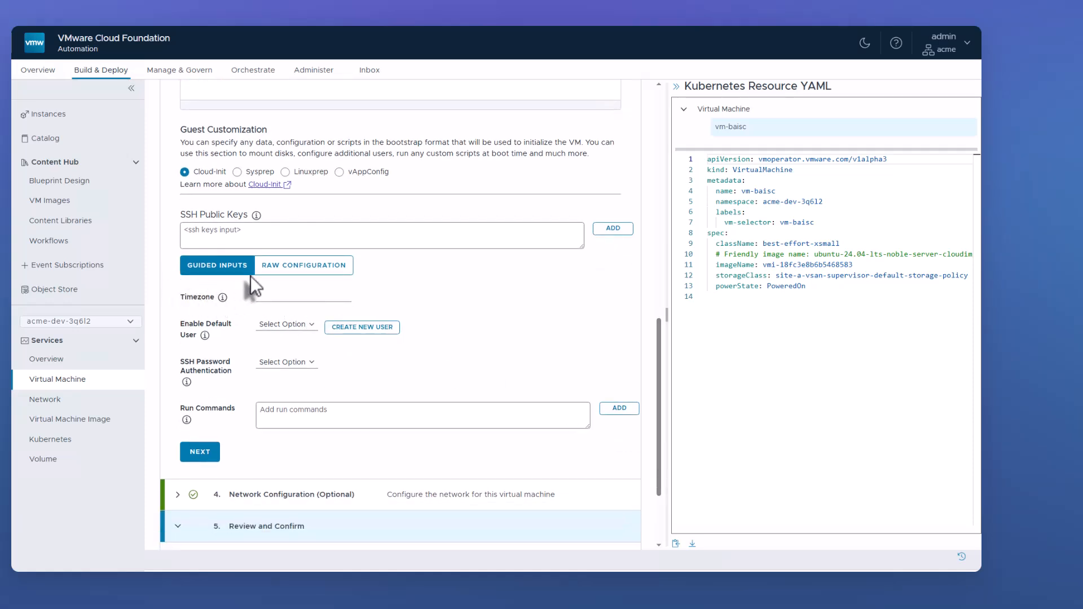
left_click(275, 296)
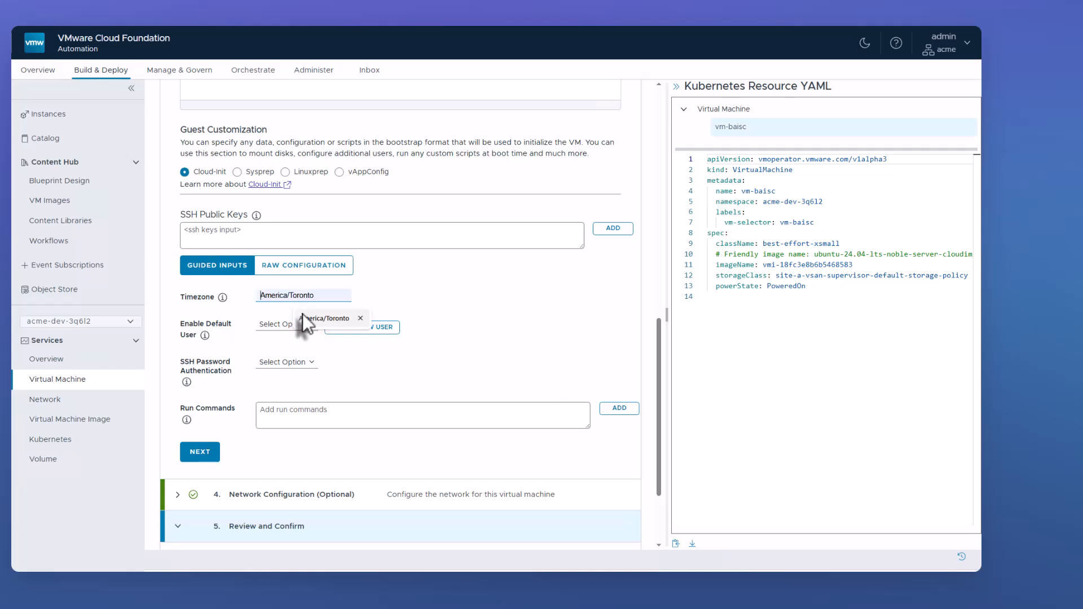
left_click(303, 314)
left_click(298, 329)
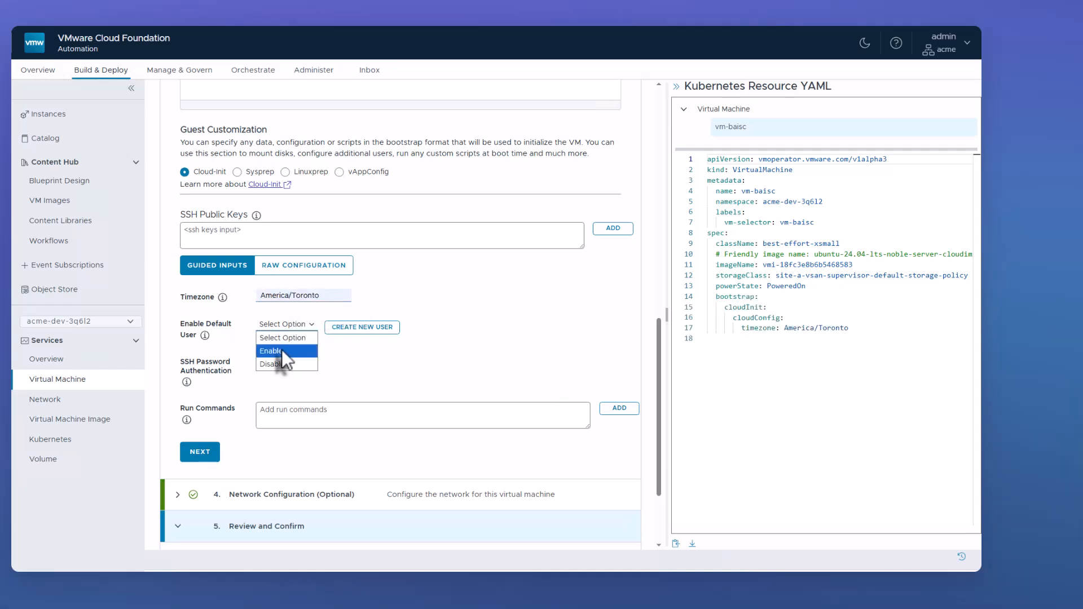
left_click(280, 351)
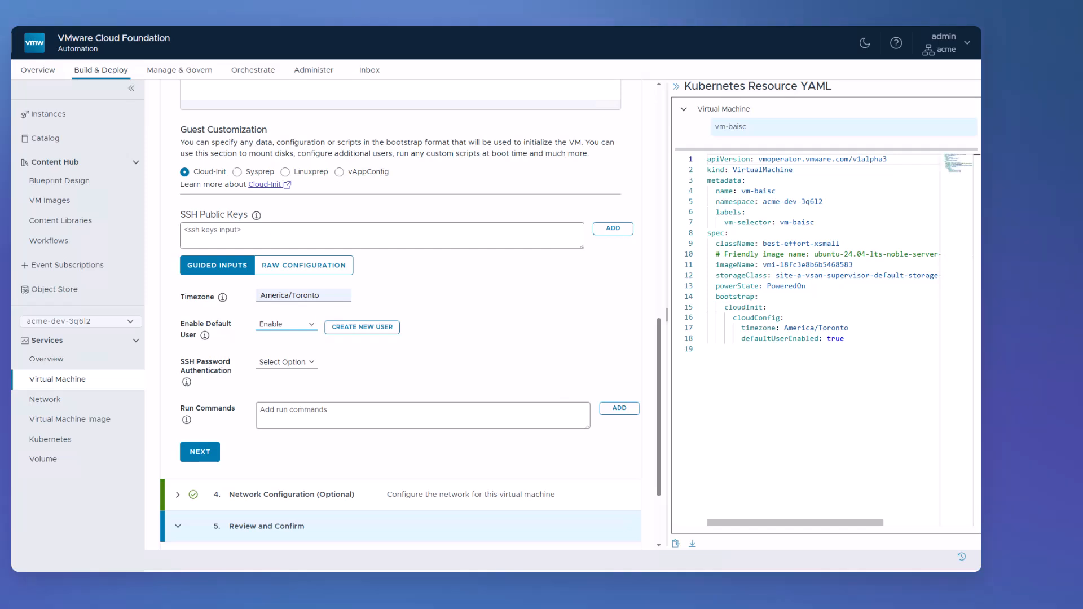
Paste the SSH public key into the guest customization and add it
left_click(238, 235)
key("ctrl+v")
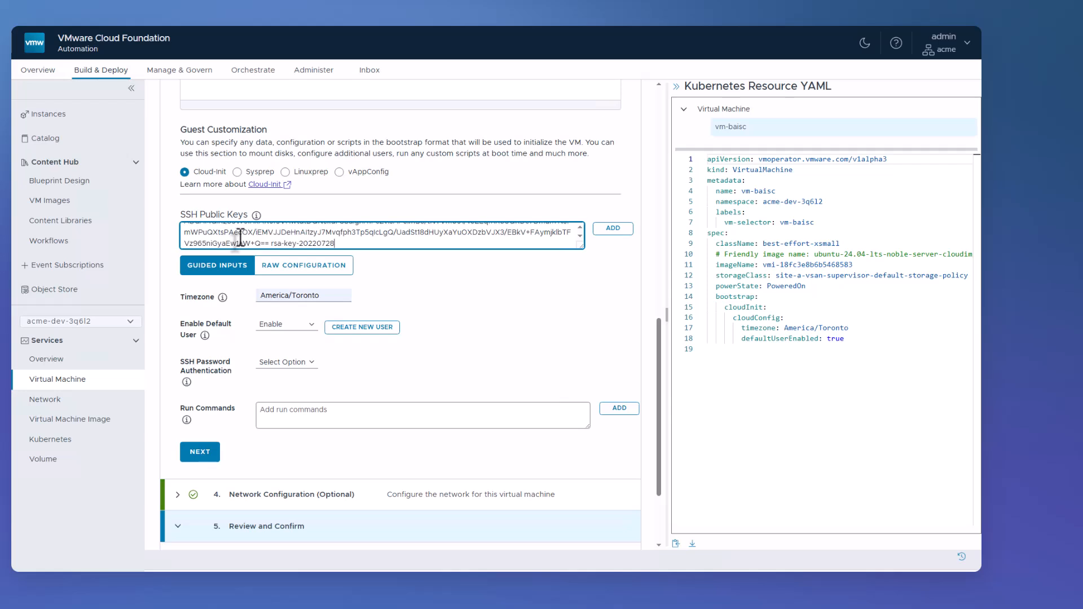
left_click(612, 229)
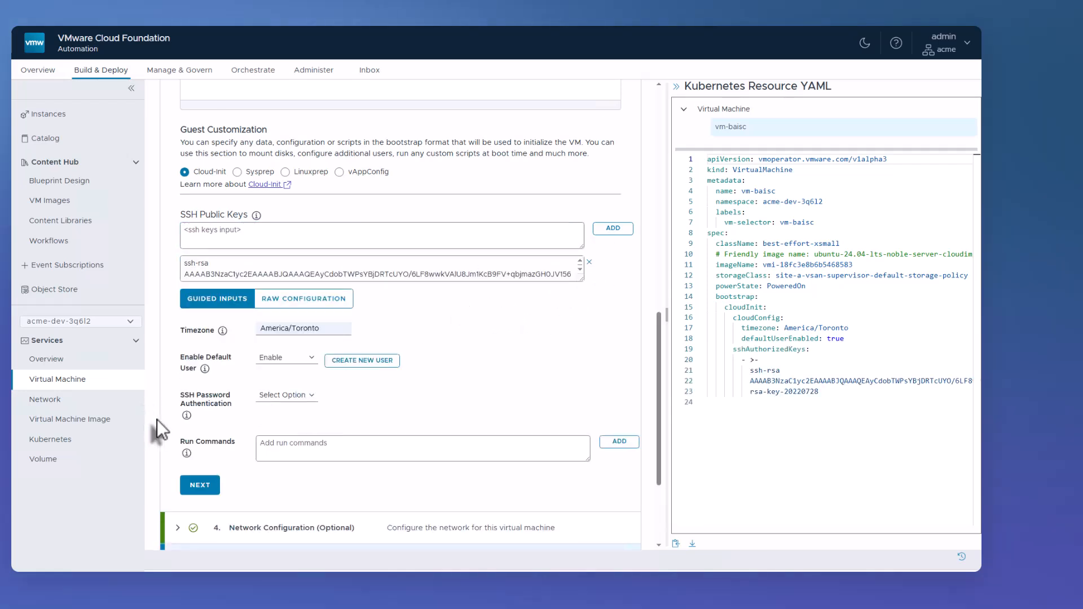
Set SSH password authentication to Enable in the guest customization
scroll(329, 369, "down", 2)
left_click(313, 344)
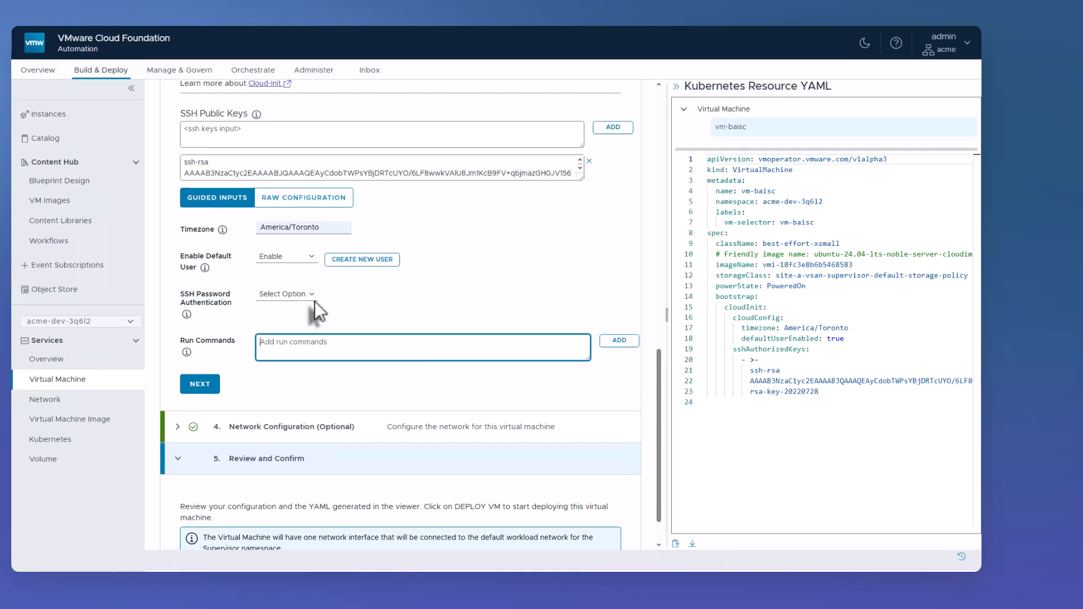
left_click(286, 294)
Add the run commands sudo apt update, sudo apt install -y tree and echo "Bootstrap complete at $(date)" > /tmp/bootstrap.log, enlarging their box to show all lines
left_click(535, 355)
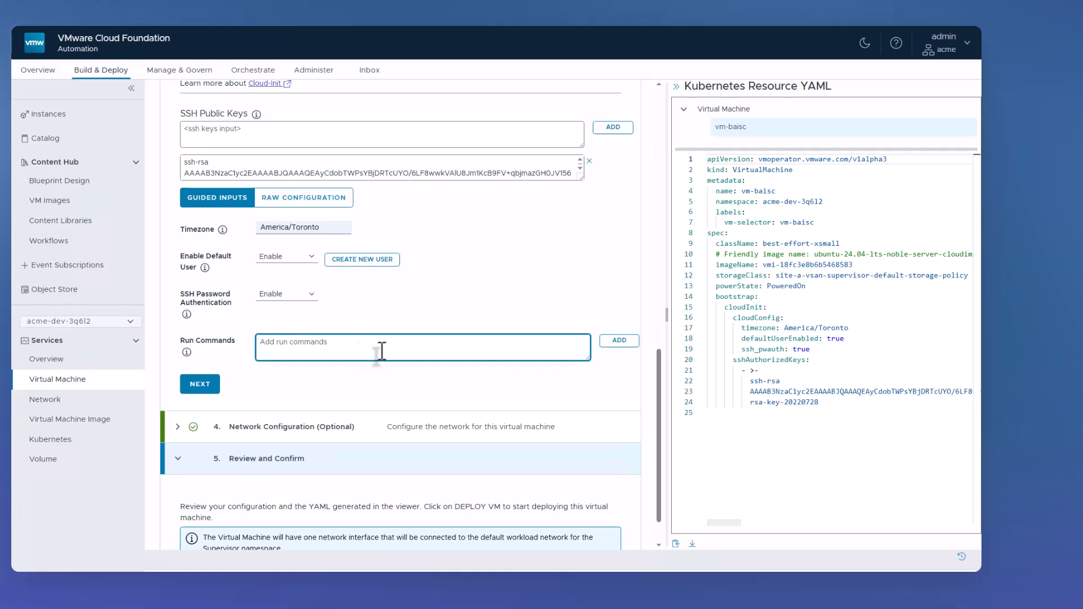
type("sudo apt update sudo apt install -y tree echo \"Bootstrap complete at $(date)\" > /tmp/bootstrap.log")
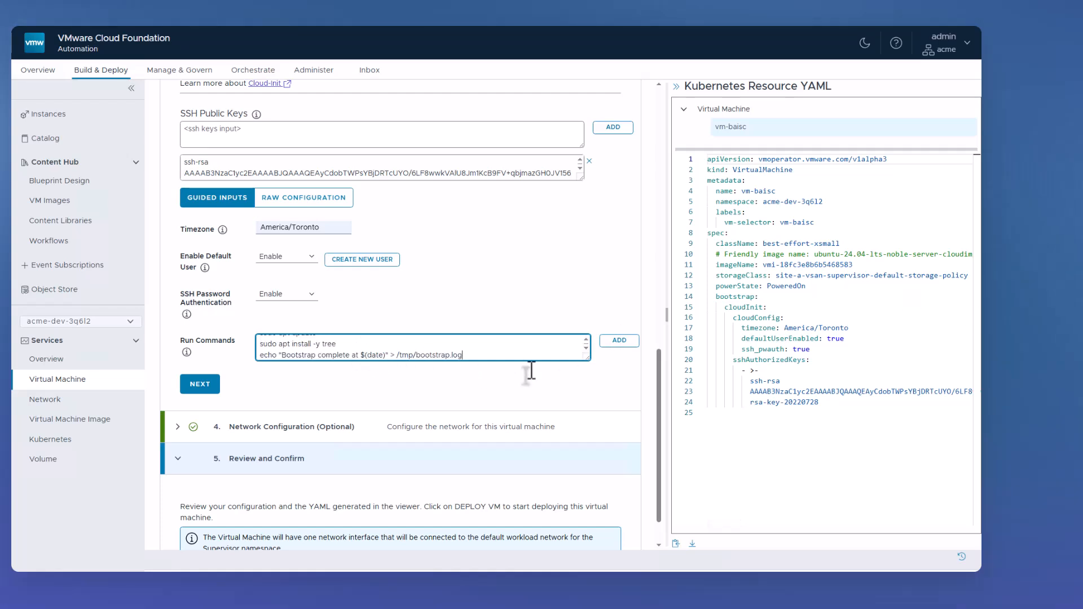
left_click(618, 340)
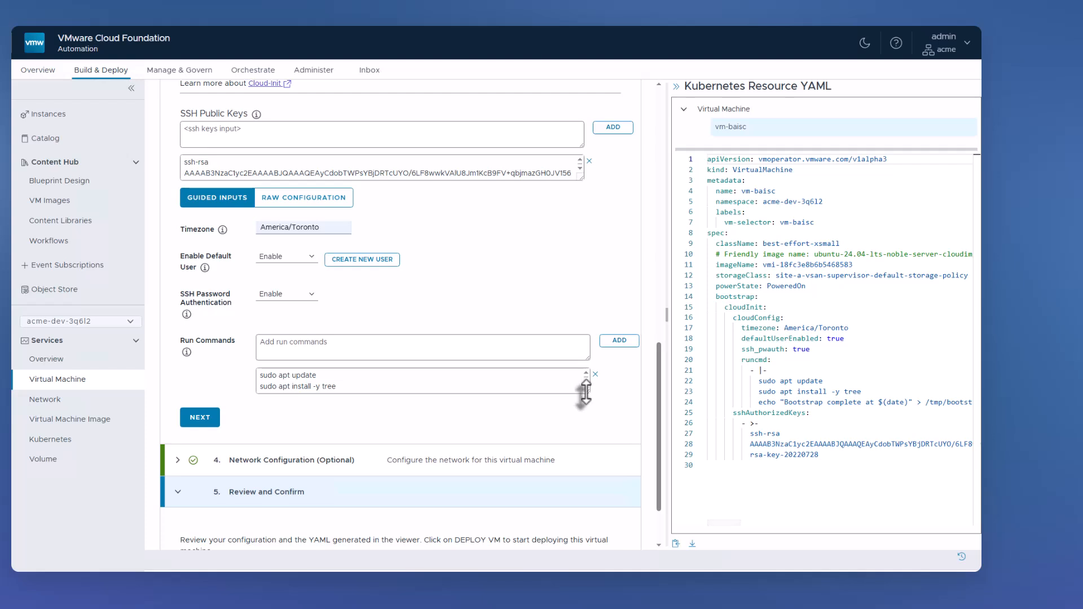
left_click_drag(586, 391, 586, 423)
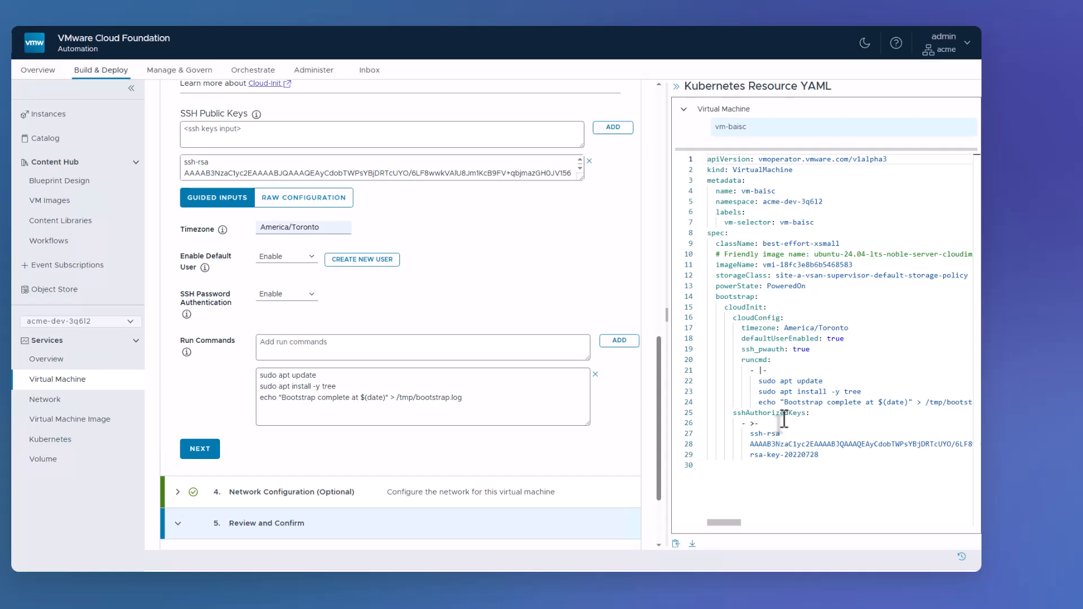
Continue to the network configuration and add a network interface named eth0 on public-subnet
left_click(200, 448)
scroll(178, 423, "down", 3)
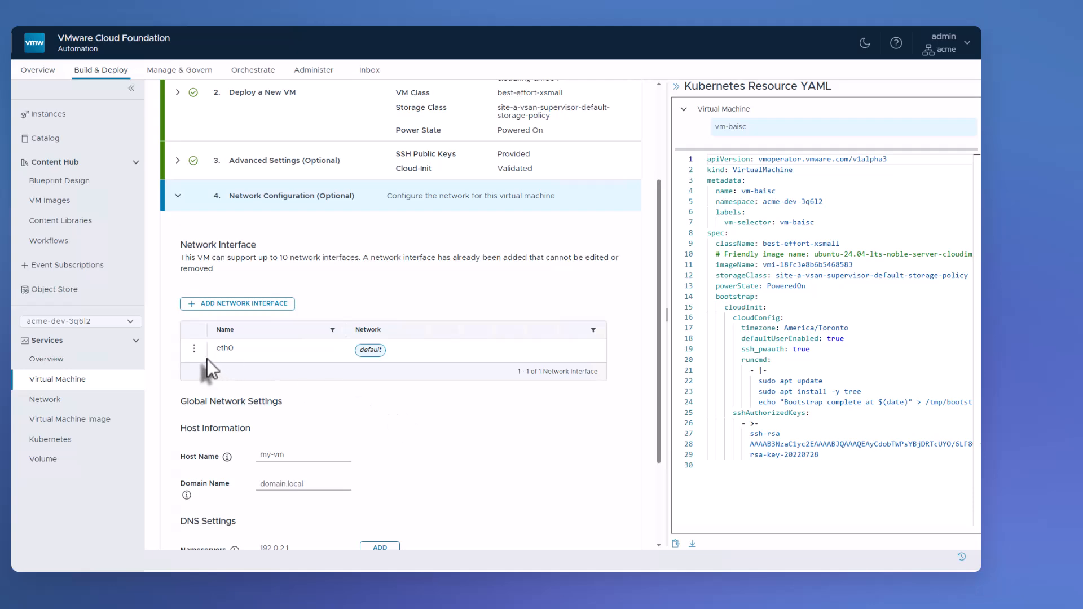
left_click(270, 303)
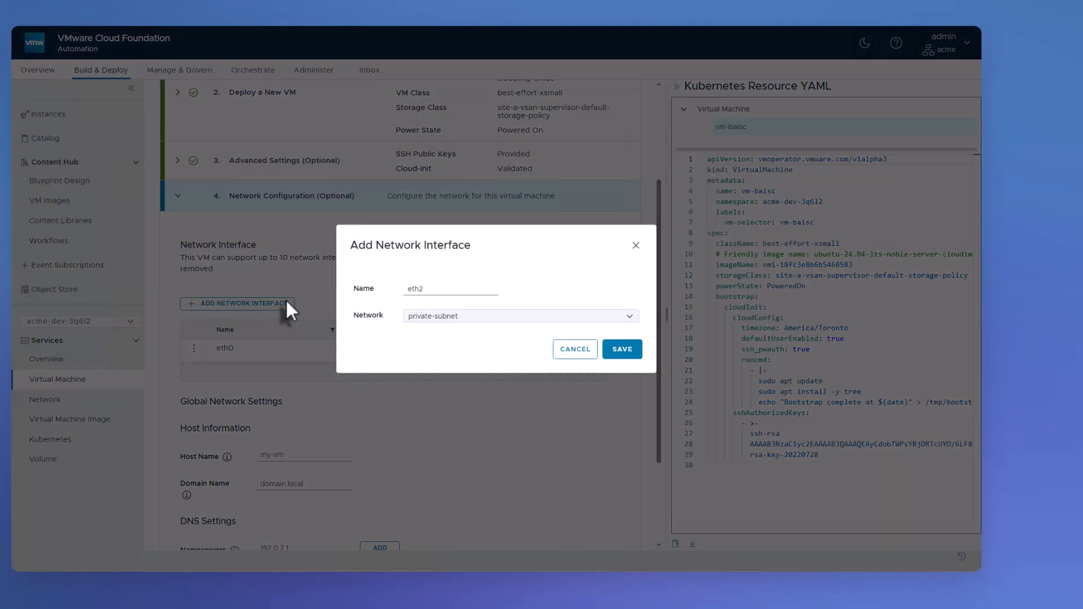
left_click_drag(421, 290, 438, 293)
type("0")
left_click(609, 315)
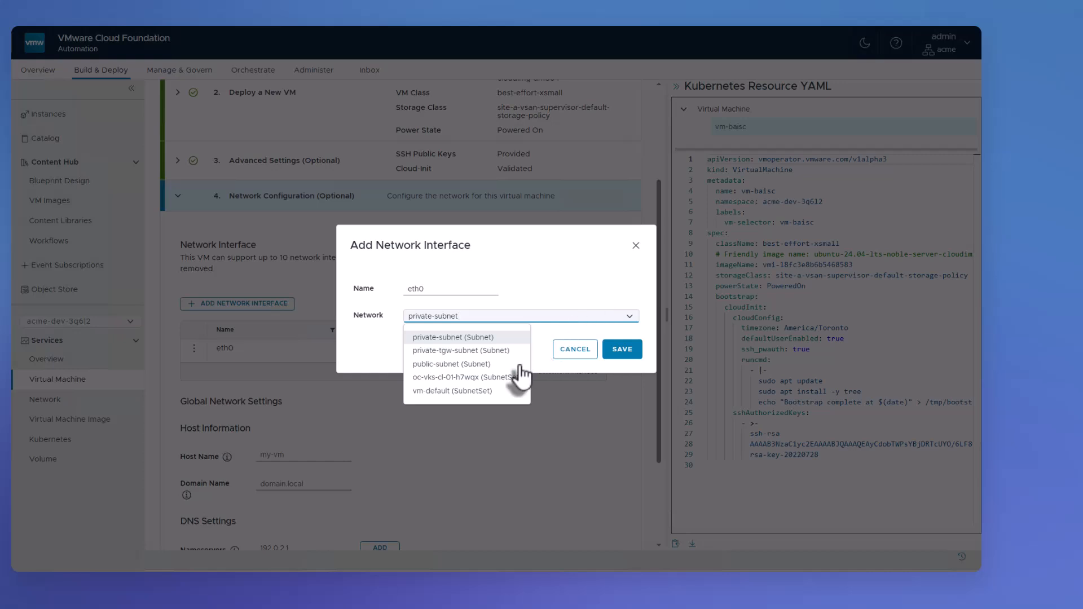
left_click(422, 365)
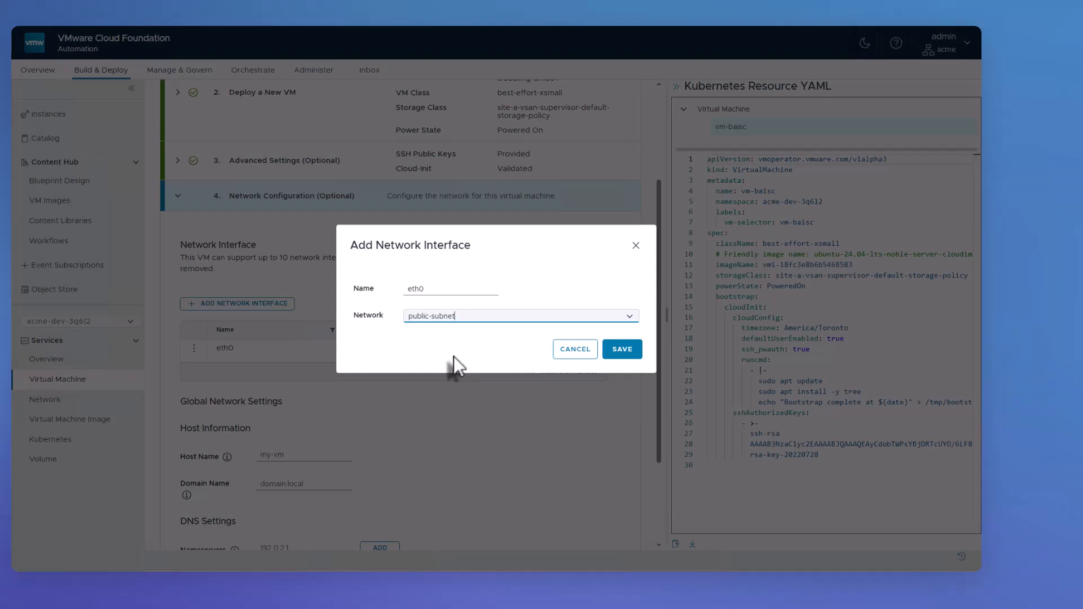
left_click(618, 357)
Set the domain name to vcf-tmm-lab.local and add the same value as a DNS search domain
scroll(276, 423, "down", 3)
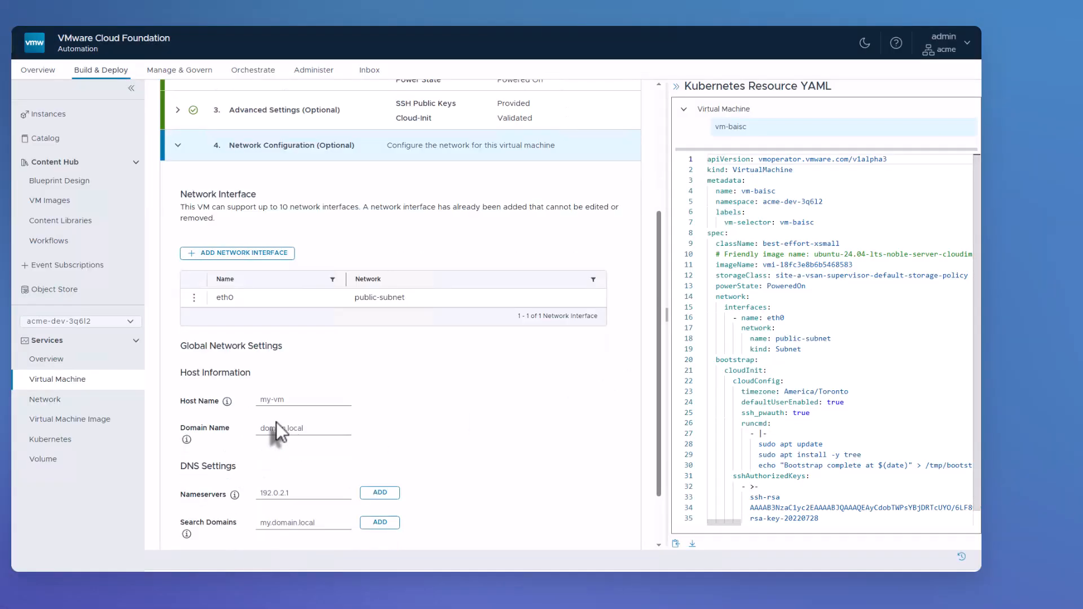
left_click(304, 357)
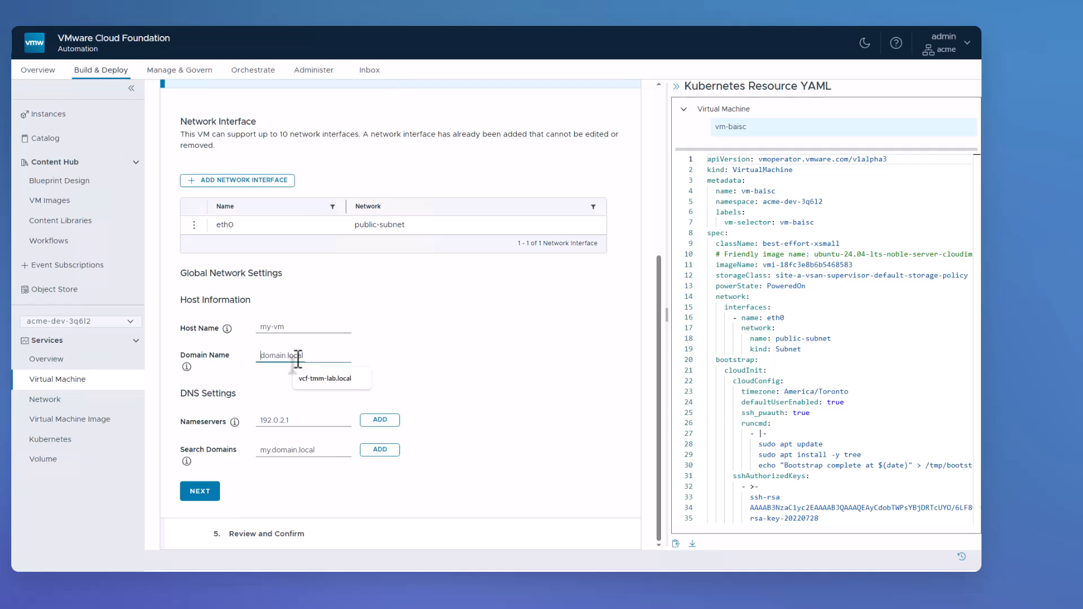
left_click(323, 374)
left_click_drag(333, 355, 201, 353)
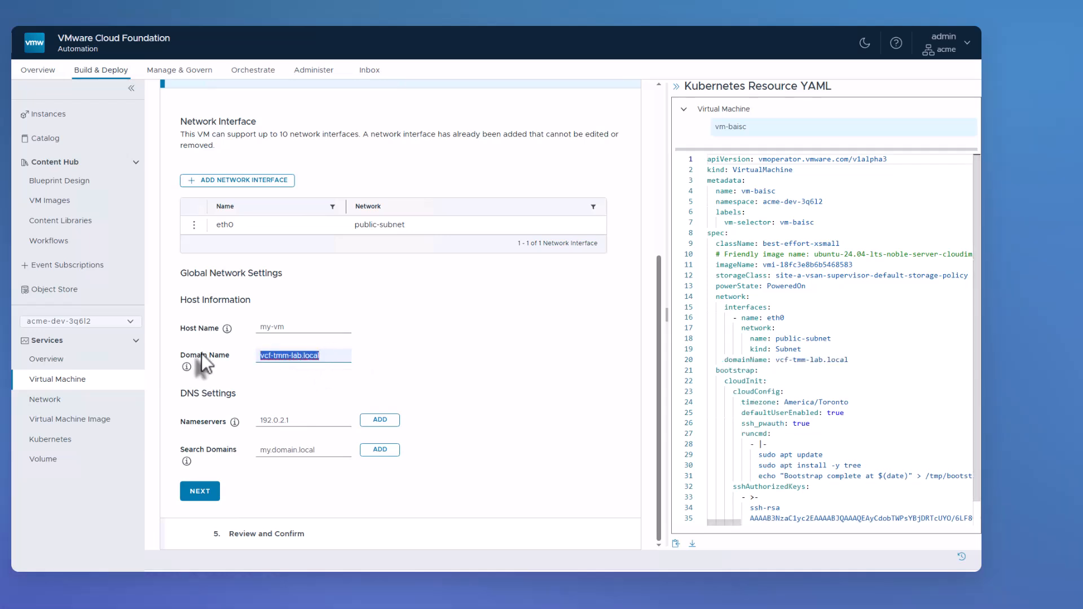
key("ctrl+c")
left_click(291, 449)
key("ctrl+v")
left_click(379, 449)
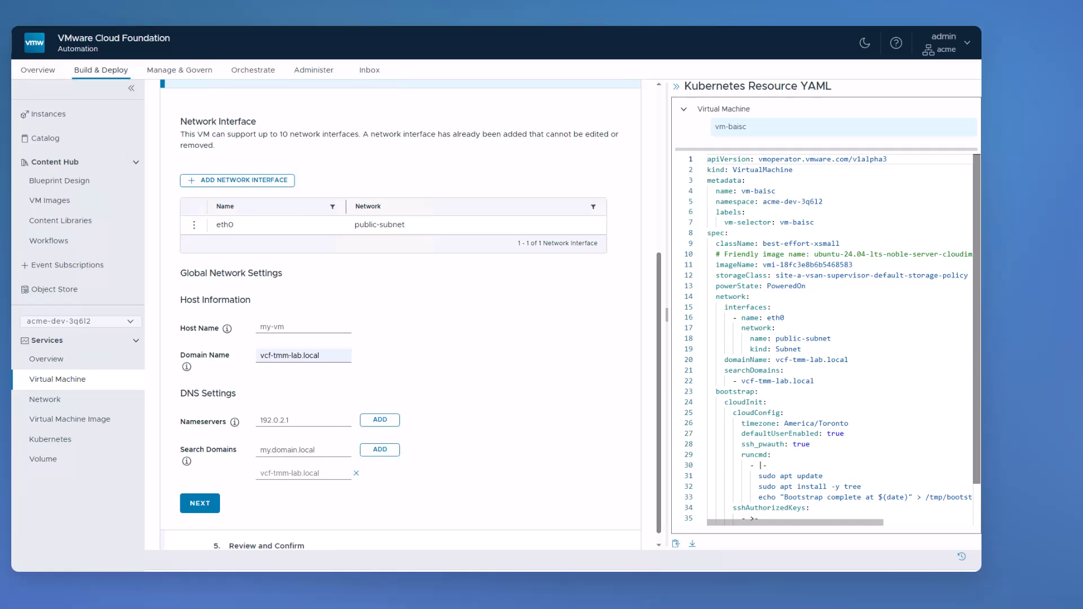
Add 10.160.204.60 as a DNS nameserver, complete the network configuration and deploy the virtual machine
left_click(282, 420)
key("ctrl+v")
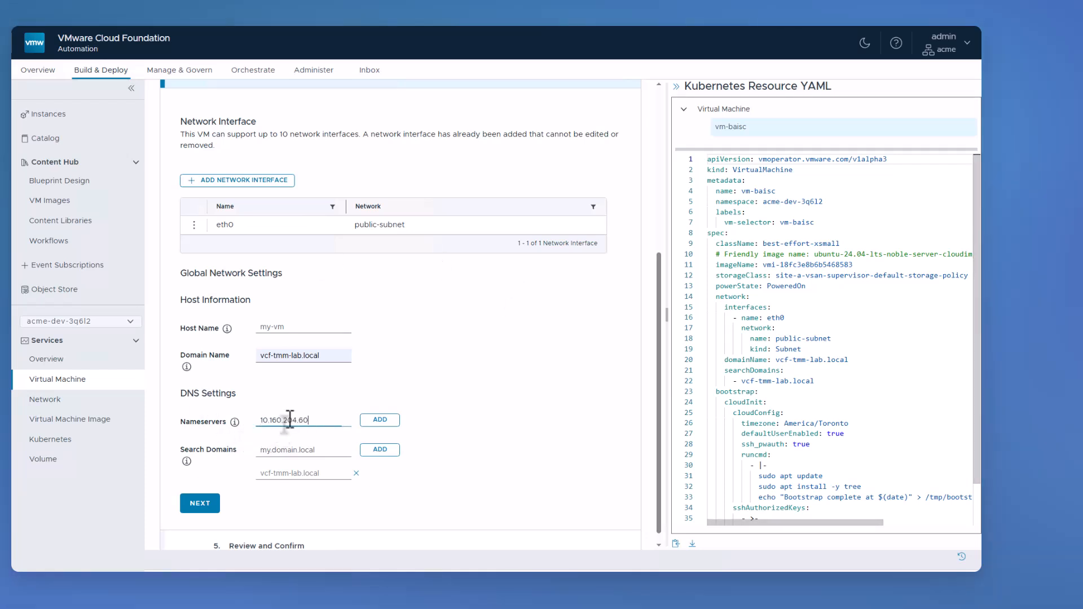
left_click(380, 420)
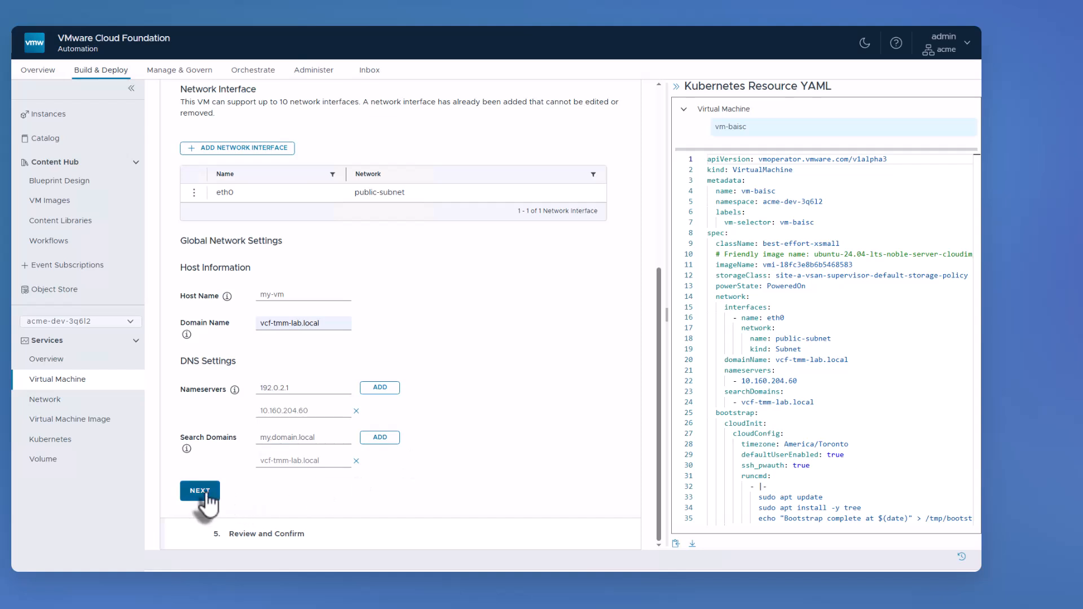
left_click(201, 523)
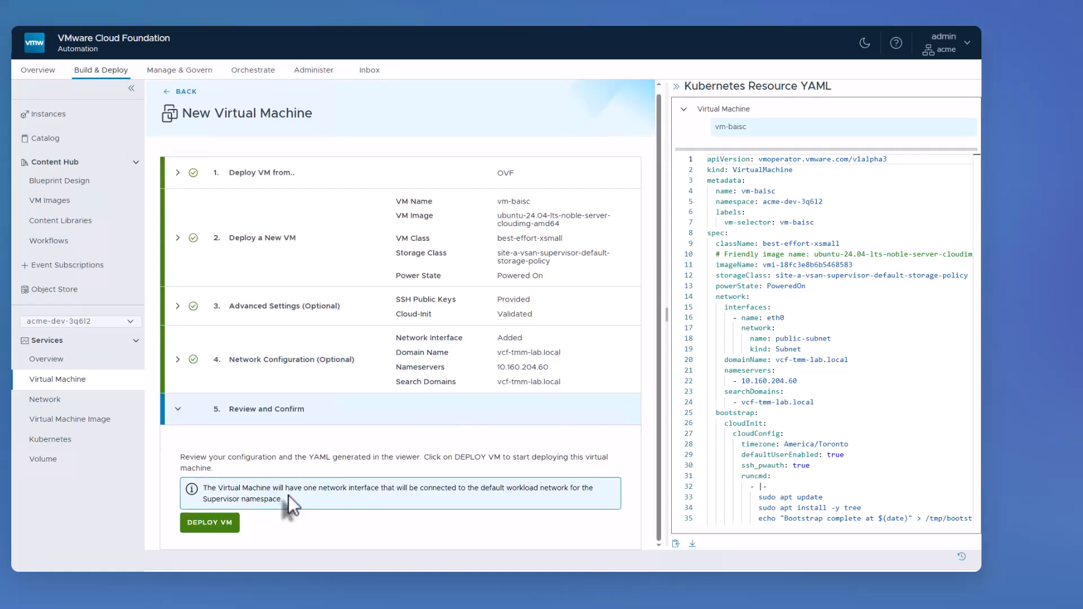
left_click(216, 524)
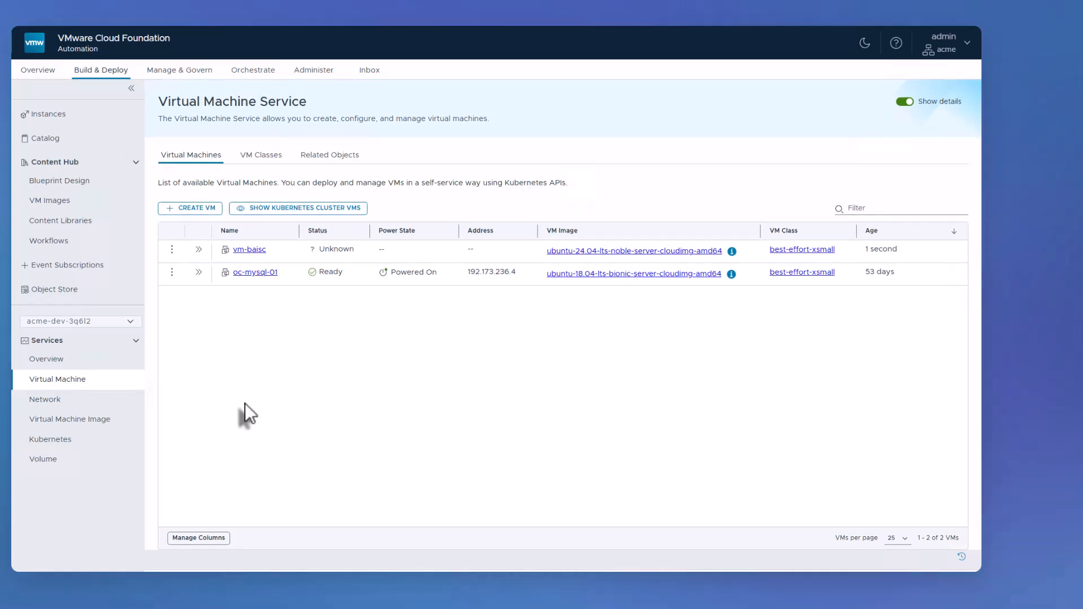
Switch to the vSphere Client and check the summary of vm-baisc in the acme-dev-3q6l2 namespace
key("ctrl+Tab")
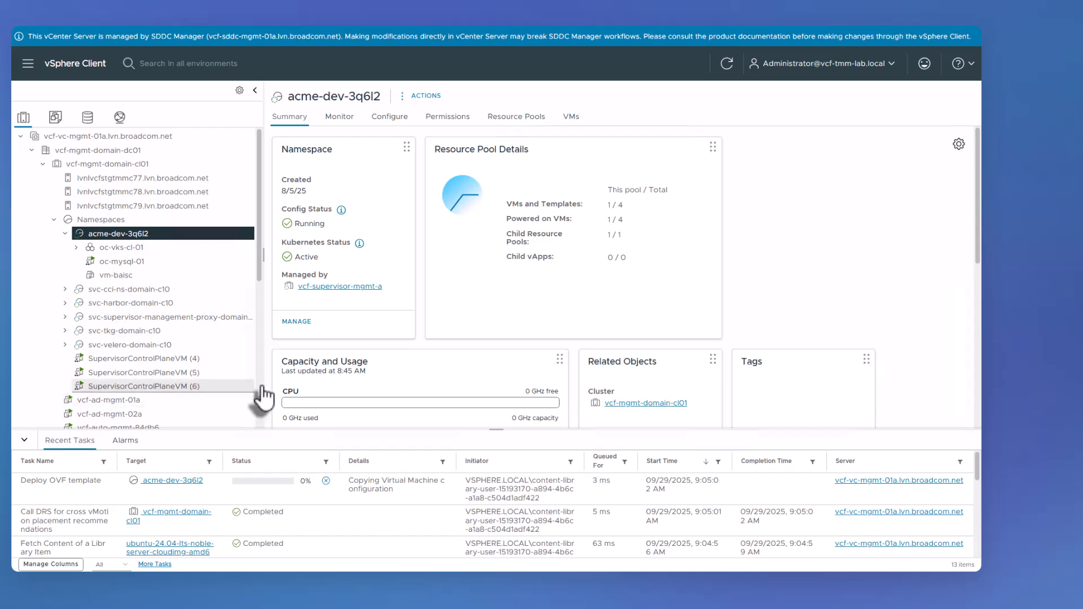
left_click(110, 275)
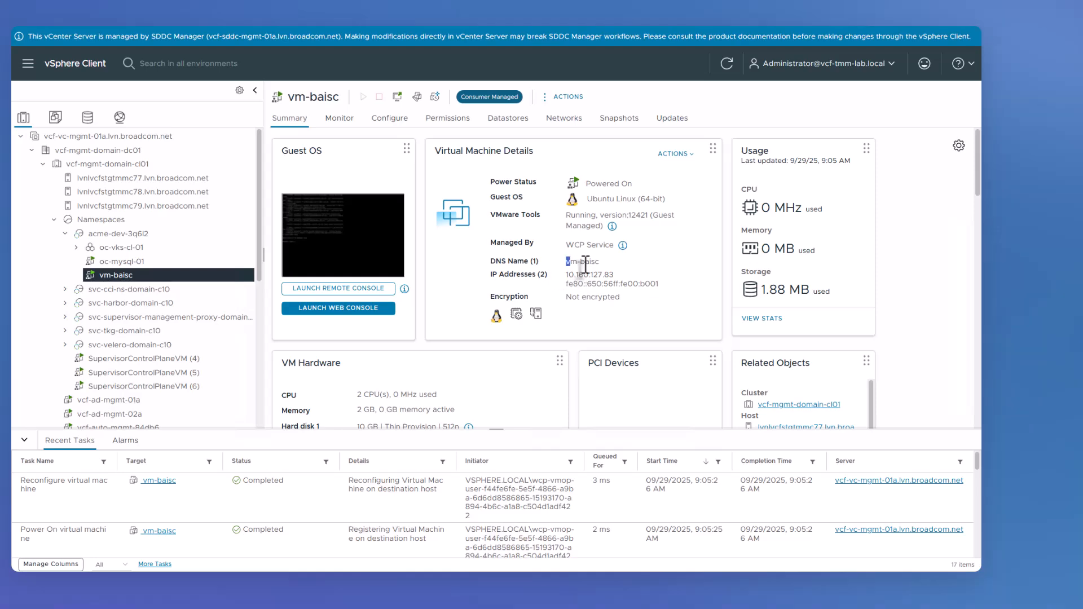
left_click(437, 321)
scroll(437, 324, "down", 3)
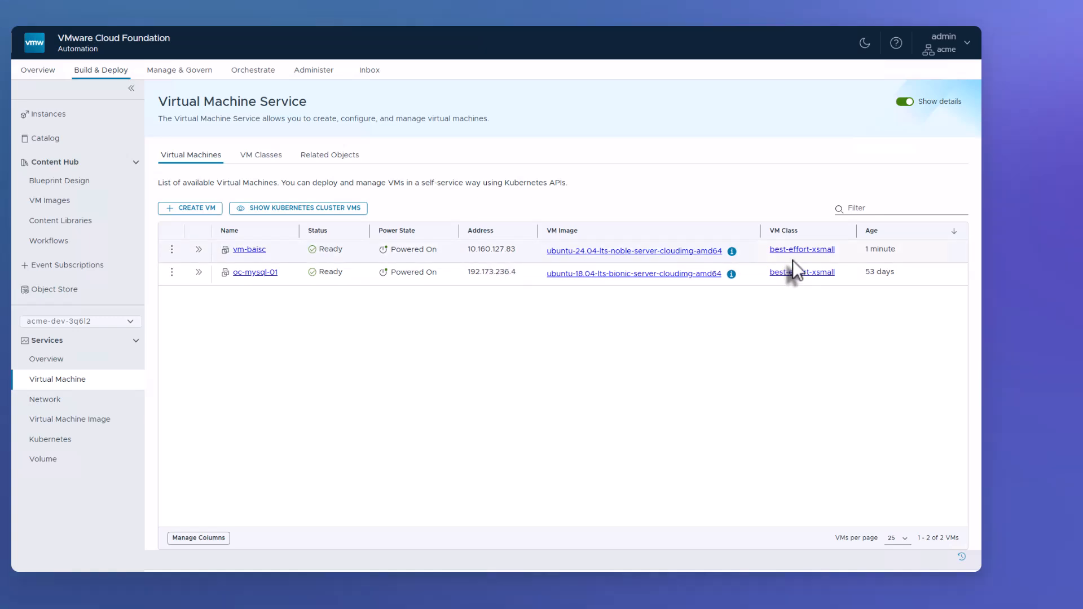
Back in VCF Automation, expand the details of vm-baisc, look through its YAML definition and close it
left_click(199, 249)
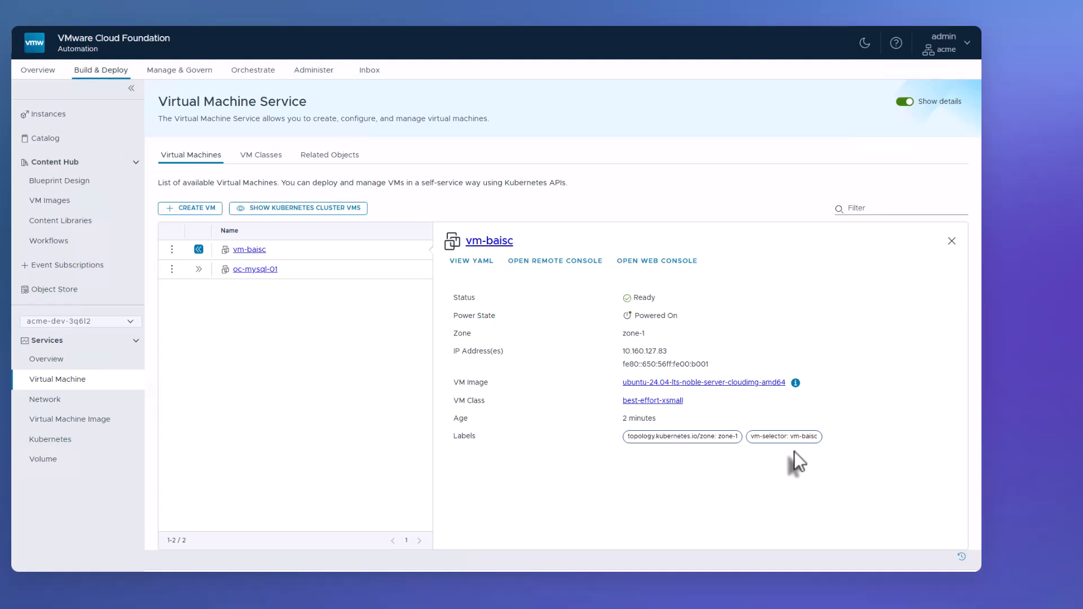
left_click(462, 262)
scroll(265, 395, "down", 2)
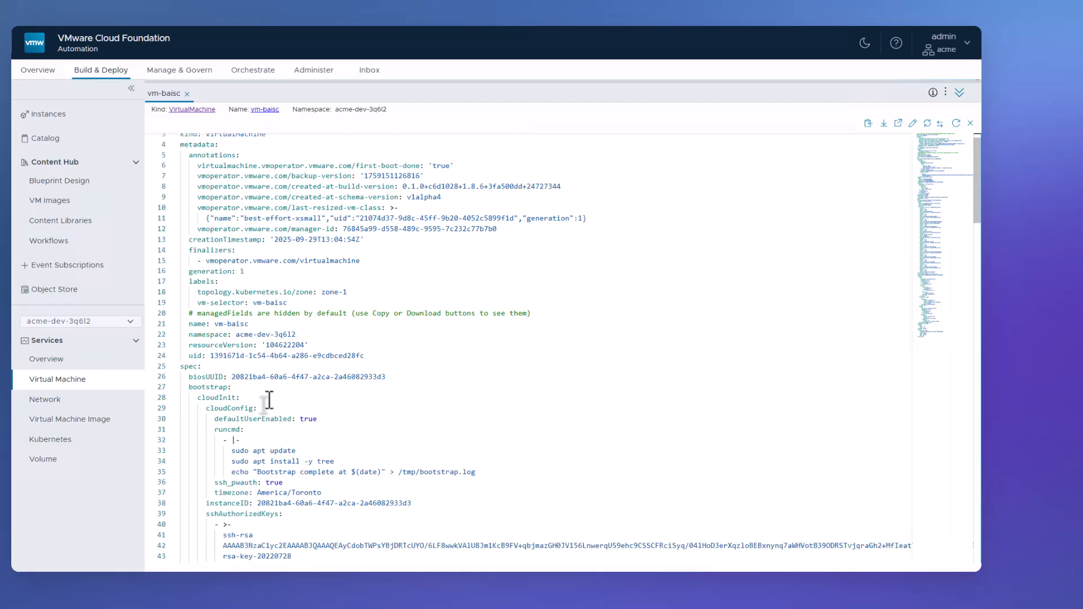
scroll(271, 402, "down", 4)
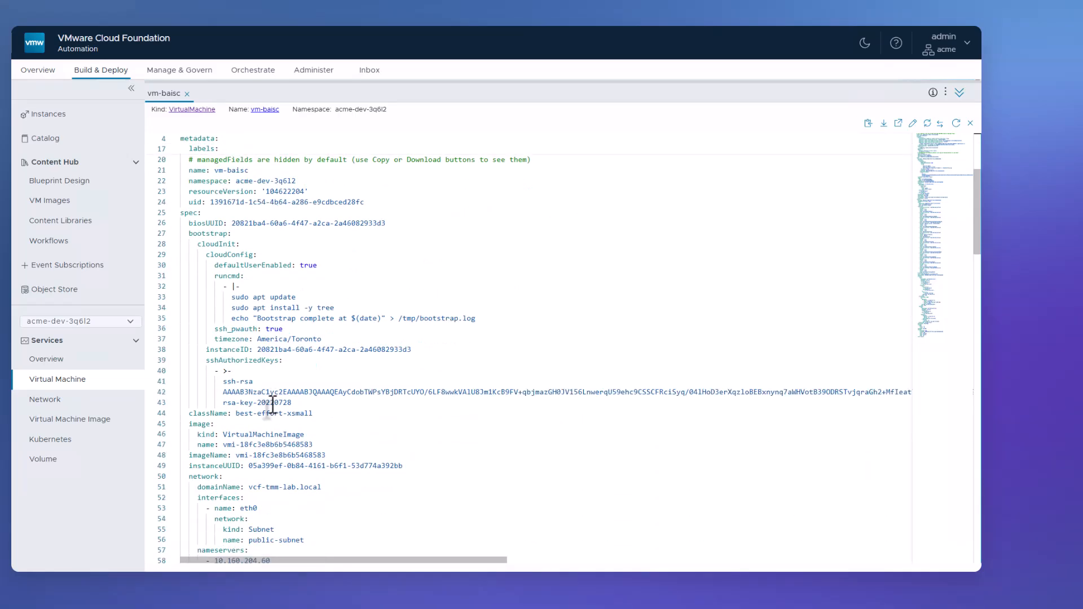
scroll(273, 405, "up", 4)
scroll(272, 404, "up", 3)
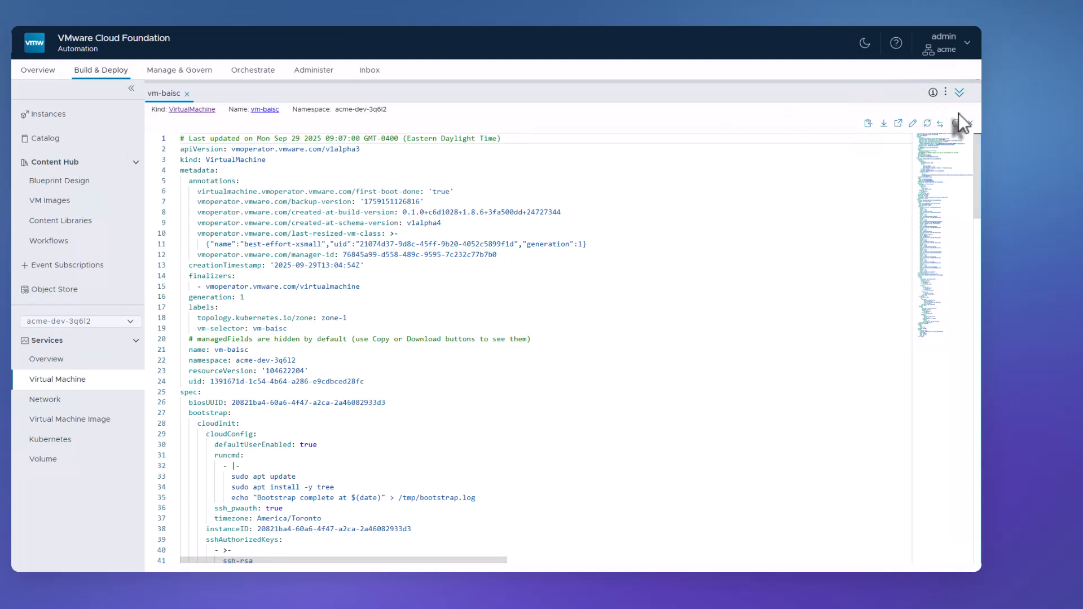
left_click(185, 94)
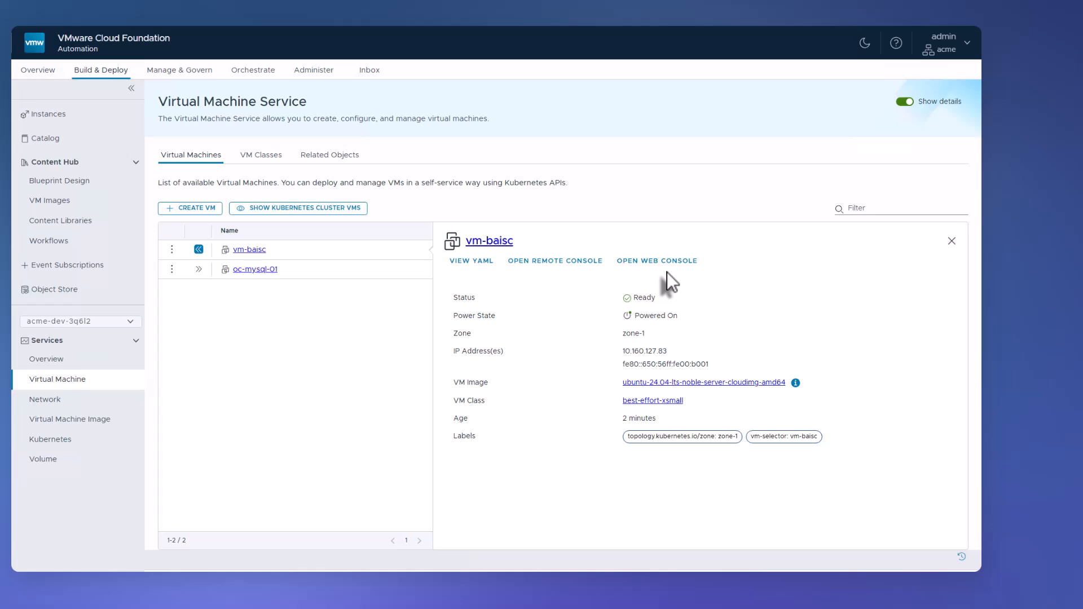
Open the full details page of vm-baisc and review its VM class, network settings, volumes, conditions and events
left_click(249, 249)
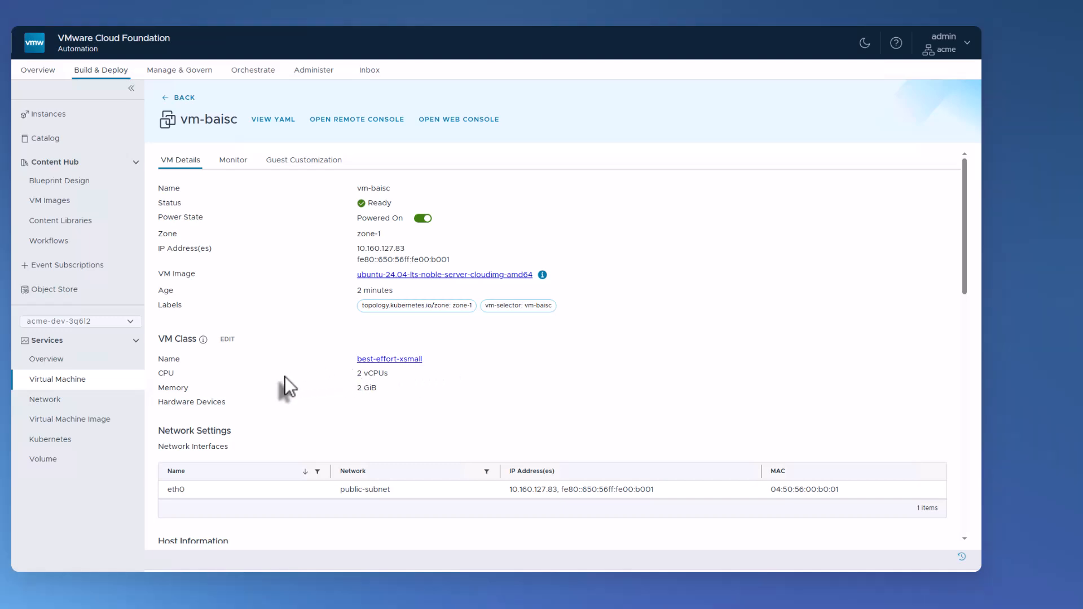
scroll(285, 377, "down", 3)
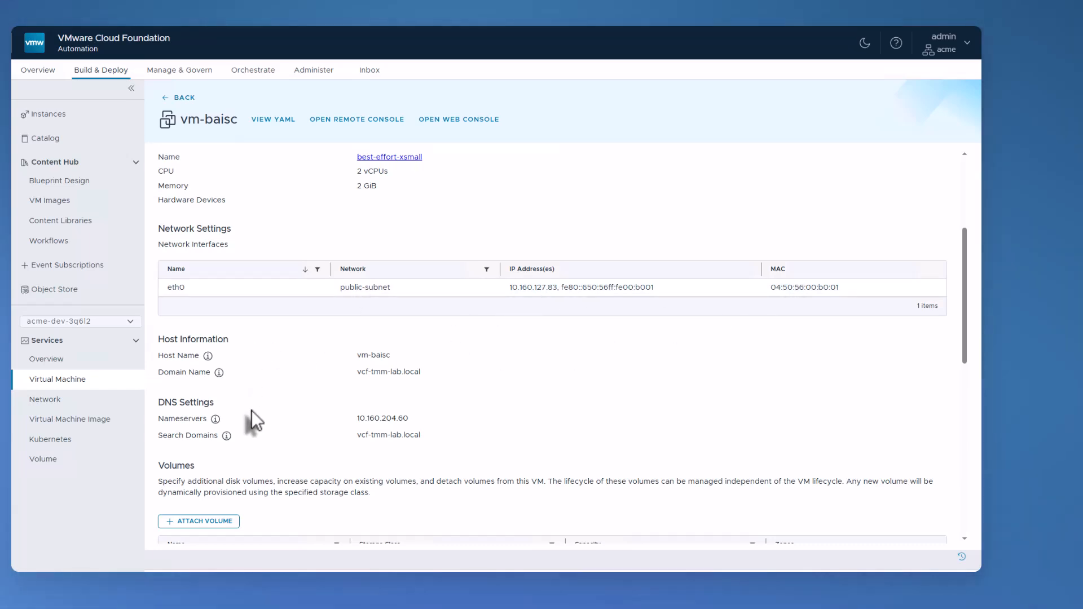
scroll(307, 414, "down", 3)
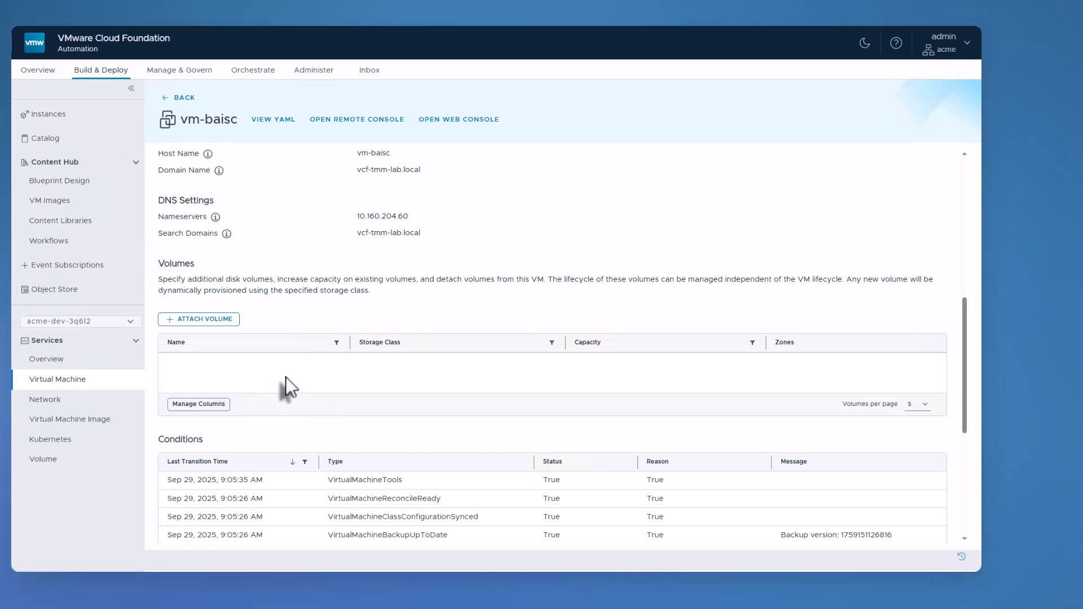
scroll(333, 388, "down", 2)
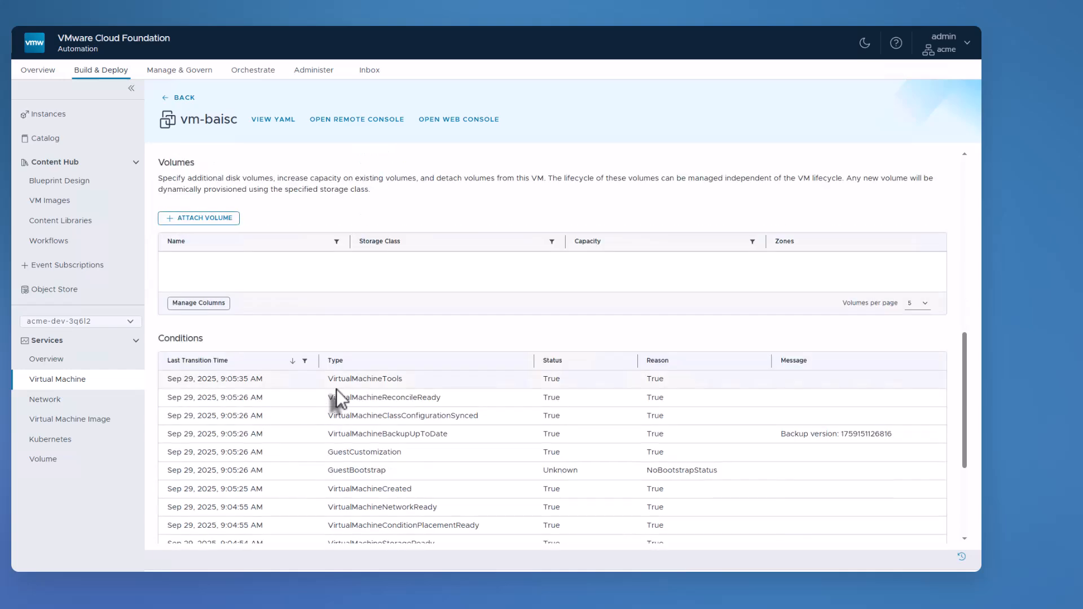
scroll(336, 389, "down", 4)
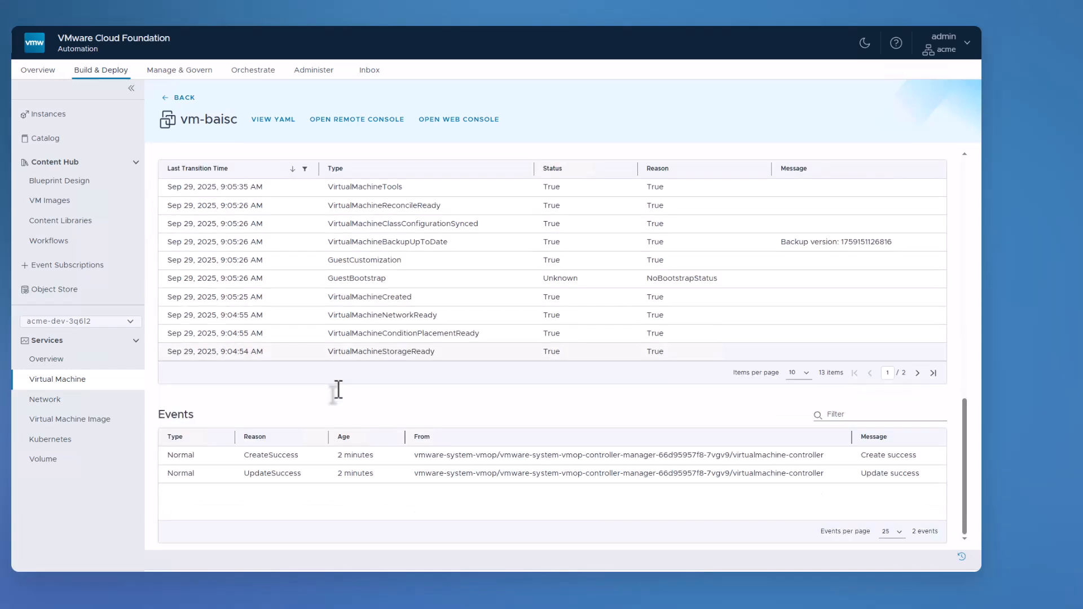
scroll(288, 393, "up", 6)
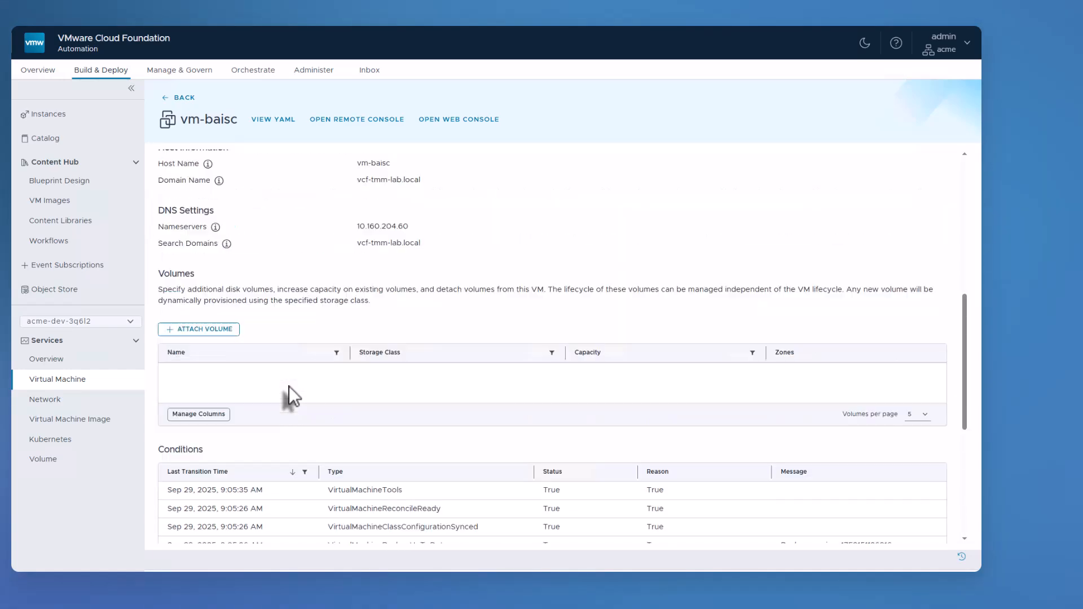
scroll(289, 386, "up", 8)
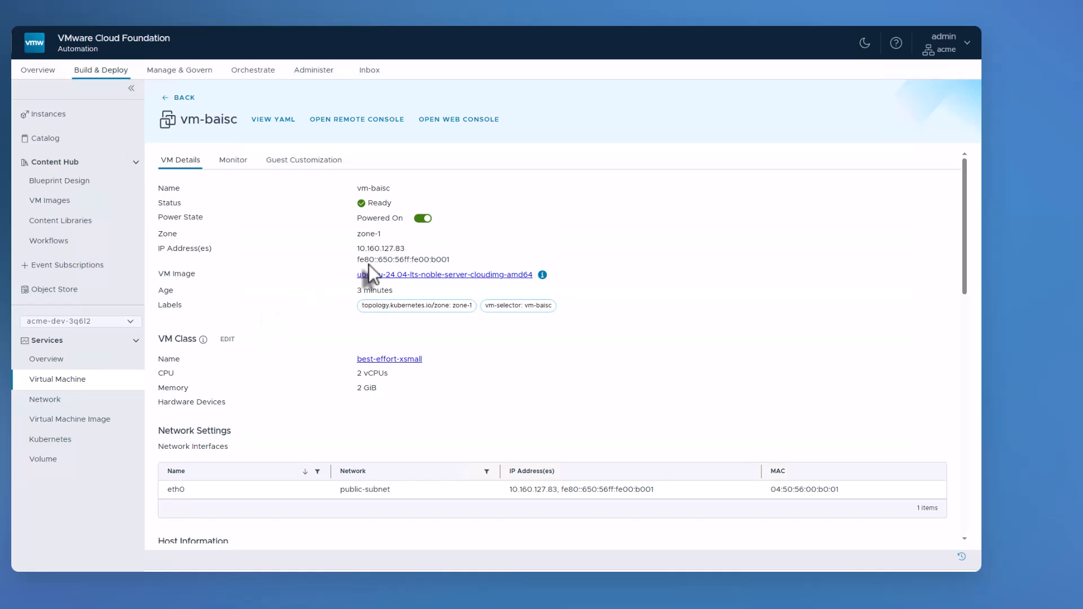
Copy the IPv4 address of vm-baisc from its VM details
double_click(382, 249)
right_click(383, 251)
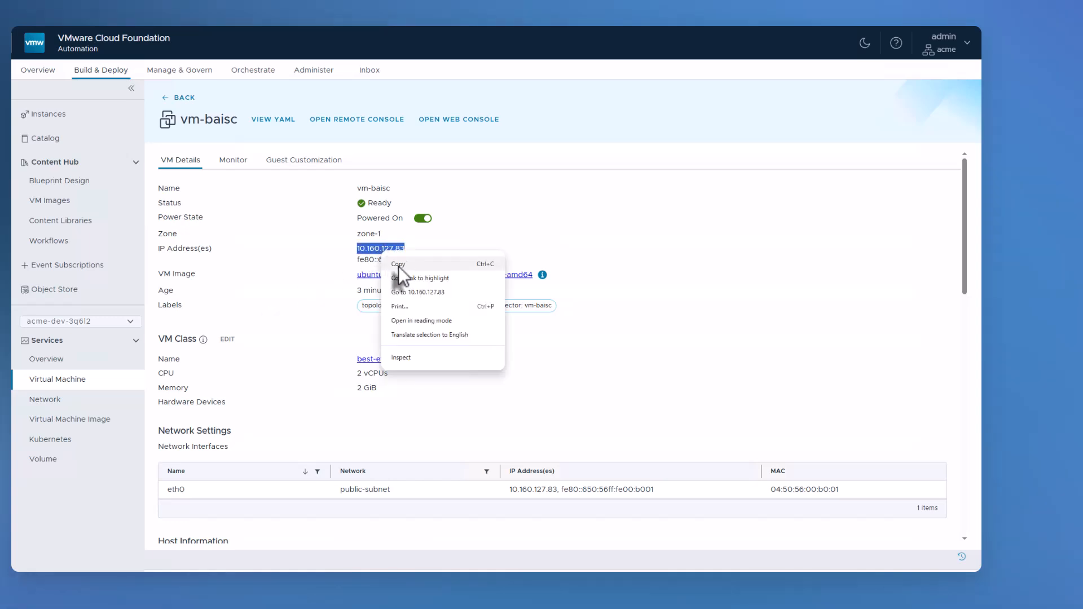
left_click(398, 264)
left_click(316, 310)
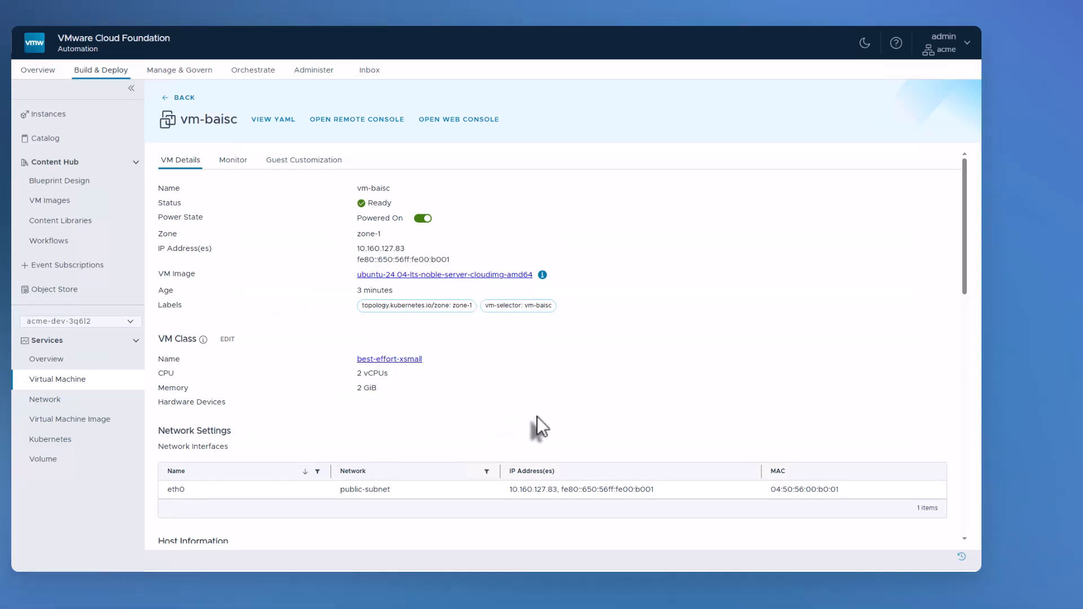
Switch to MobaXterm and set up a new SSH session in the VCFA9 Video Series folder for host 10.160.127.83 with username ubuntu
key("alt+Tab")
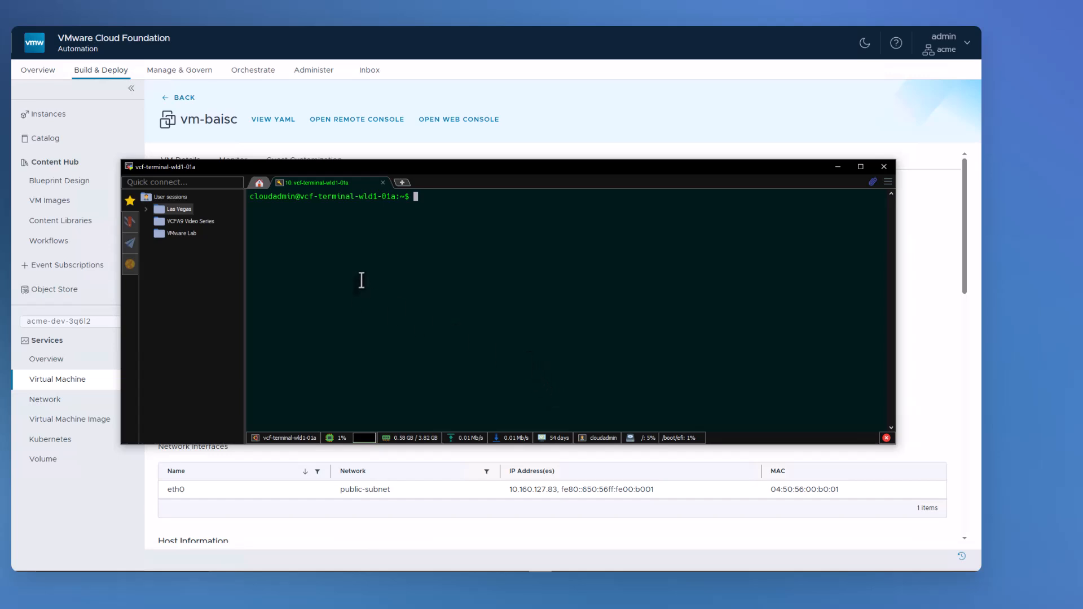
right_click(192, 219)
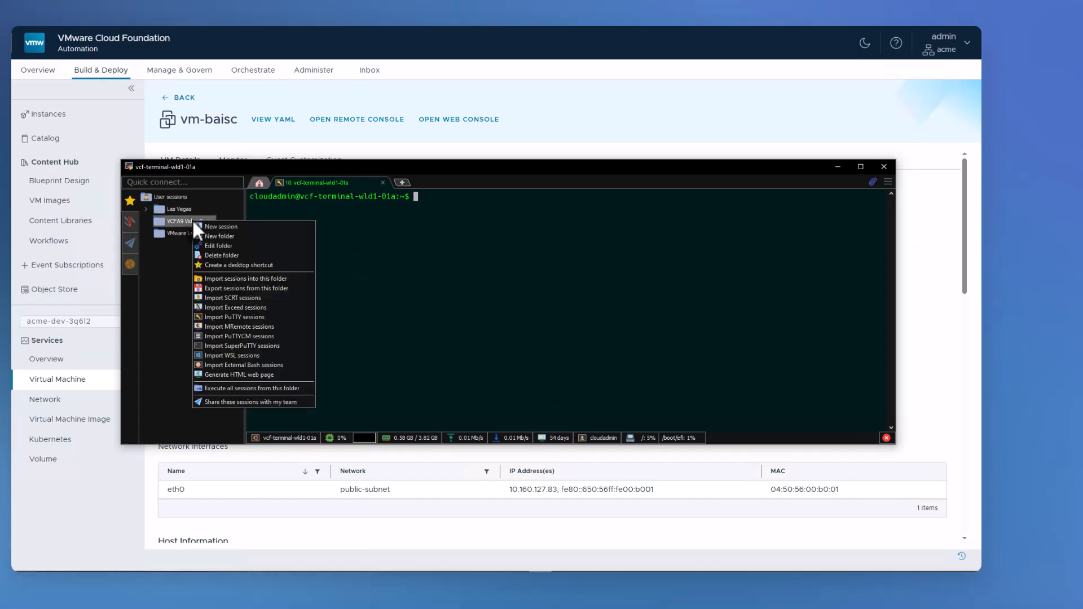
left_click(242, 226)
left_click(294, 181)
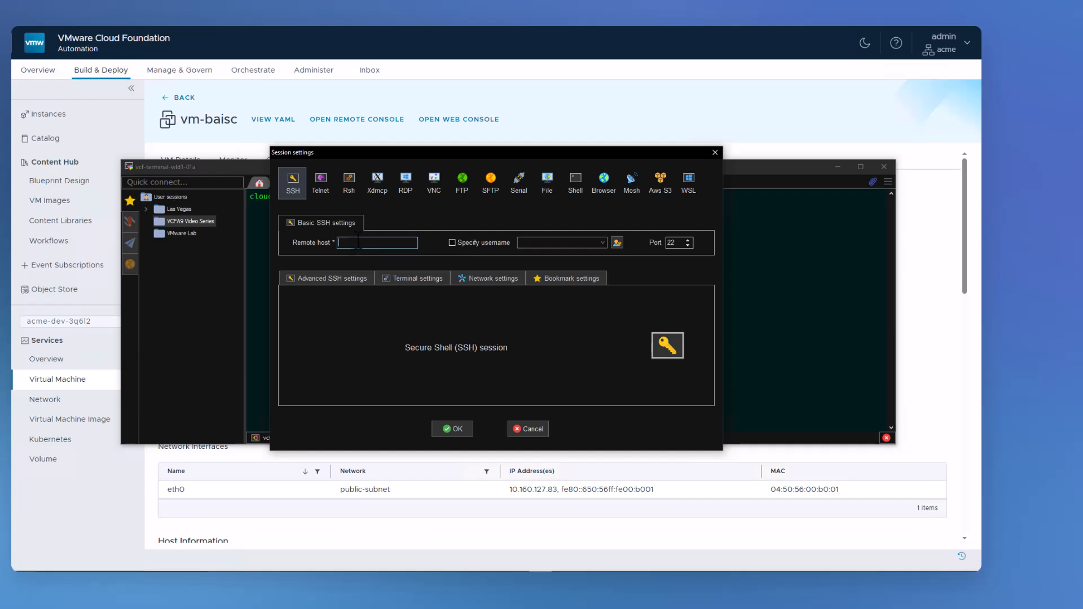
key("ctrl+v")
left_click(500, 243)
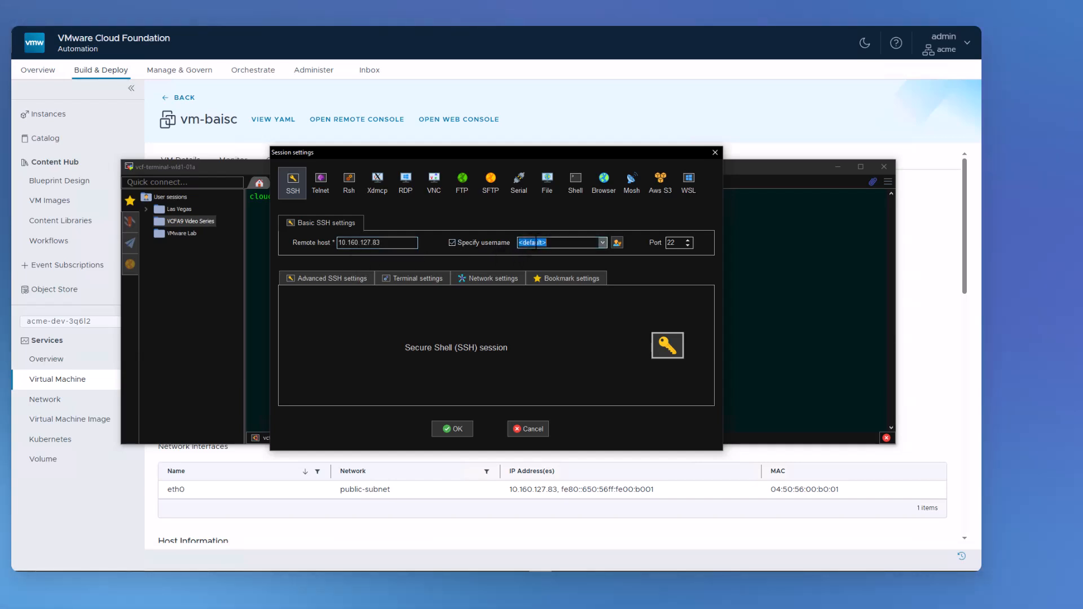
type("ubuntu")
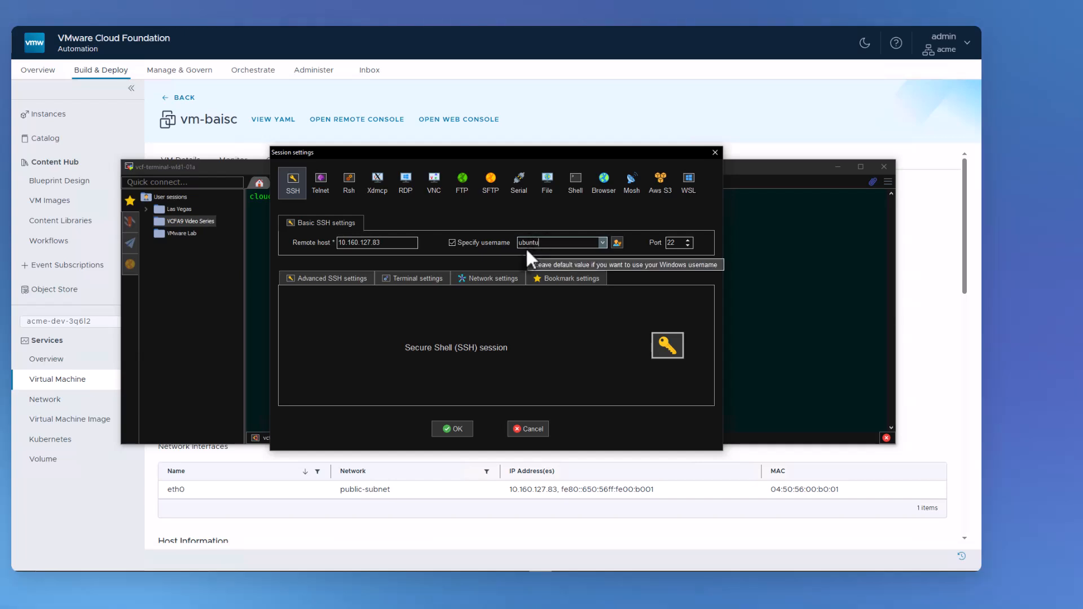
Have the session use the private key file from the user's folder, save it and connect, accepting the security warning
left_click(341, 278)
left_click(319, 368)
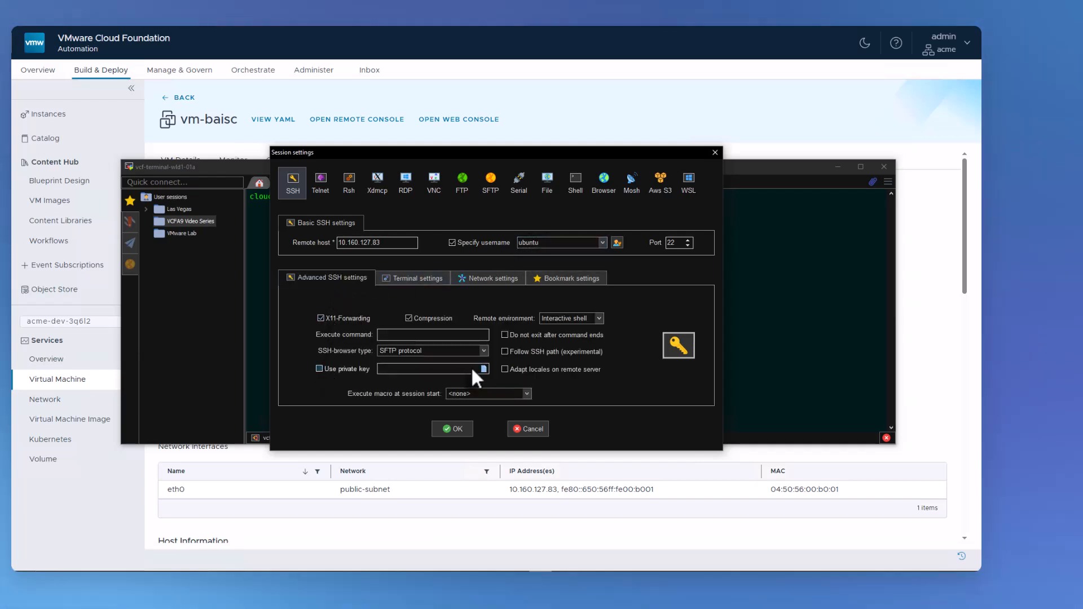
left_click(483, 369)
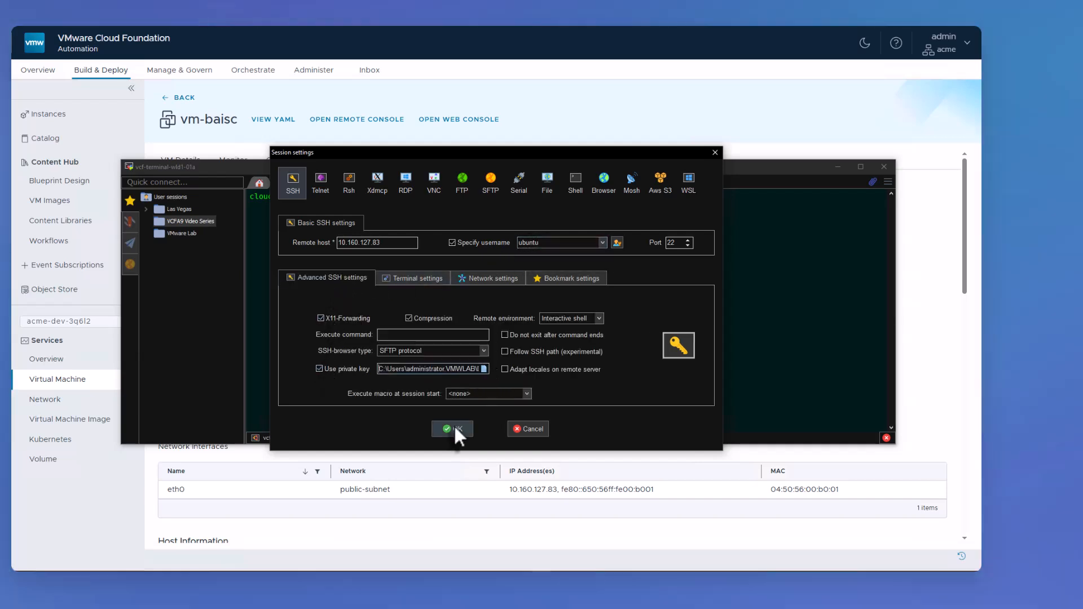
left_click(451, 429)
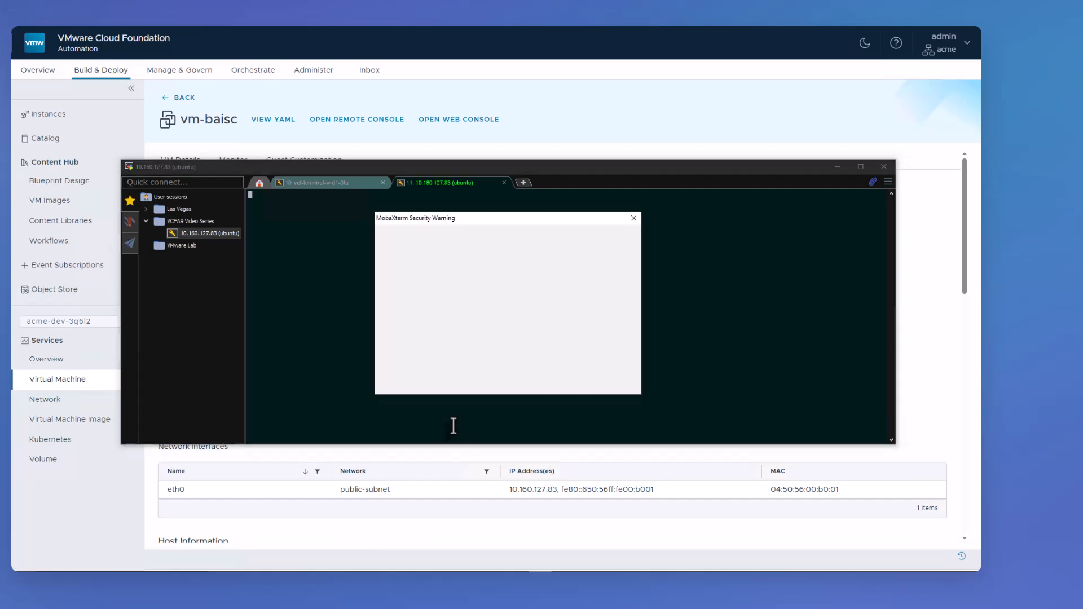
left_click(461, 375)
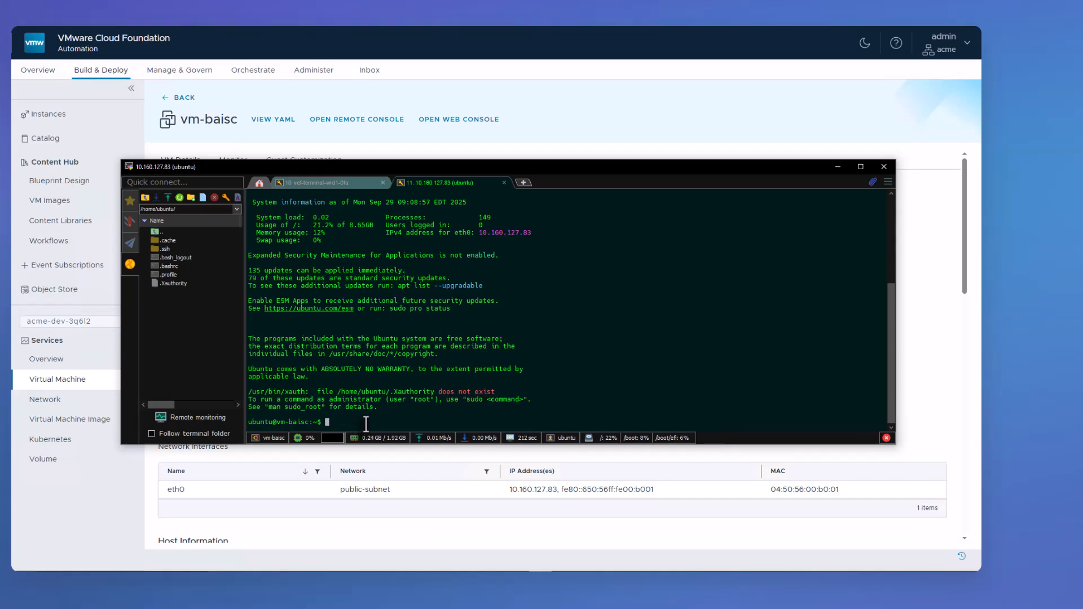
Print the contents of /tmp/bootstrap.log in the SSH session to check that the bootstrap ran
type("cat /tmp/b")
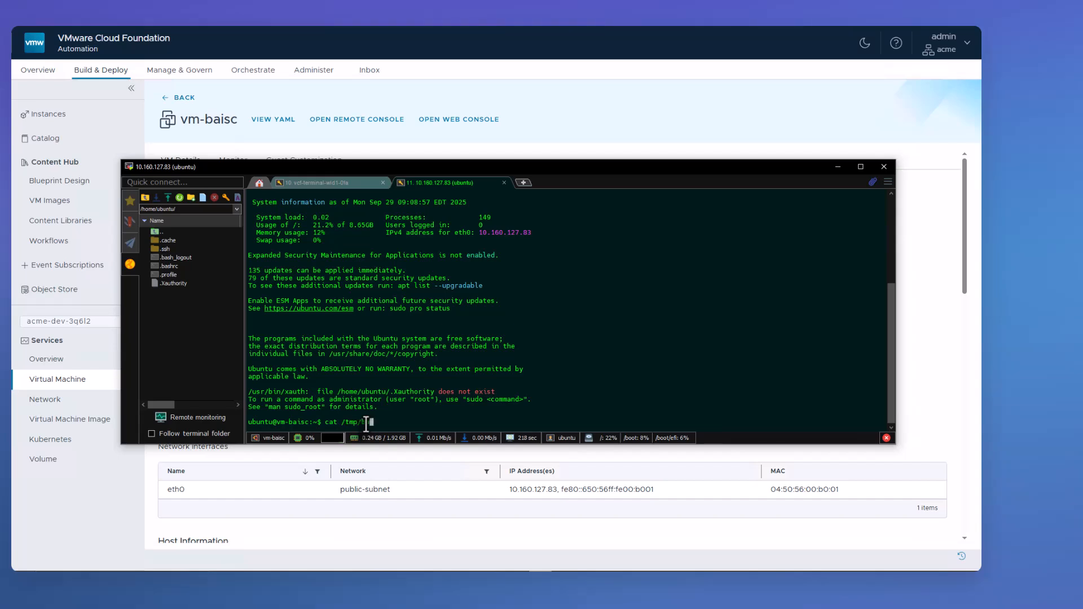
key("Tab")
key("Return")
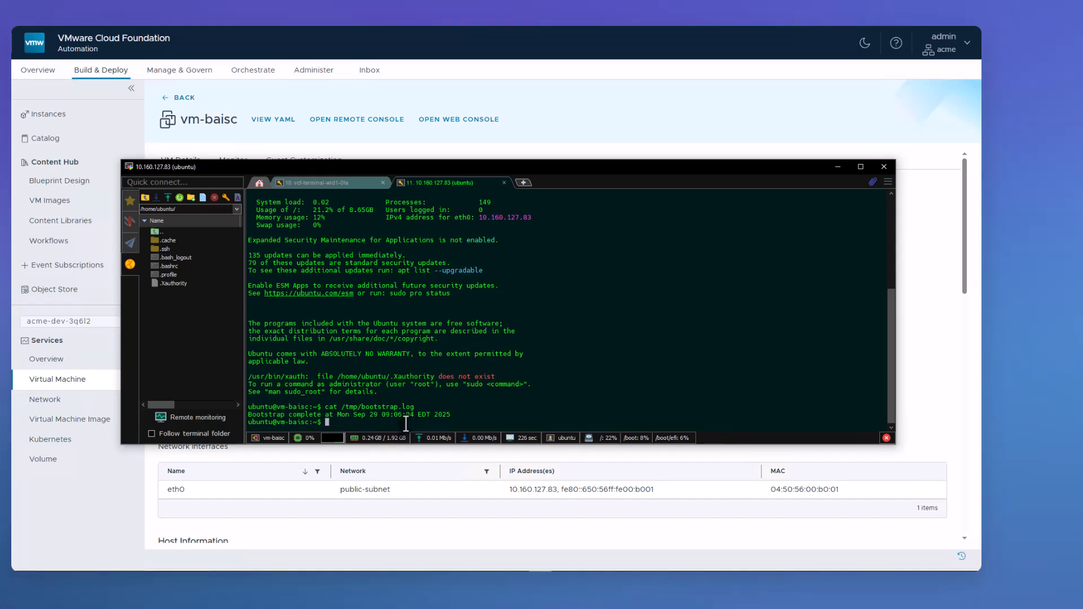
Go to the home directory, print its path and list its contents with tree
type("cd")
key("Return")
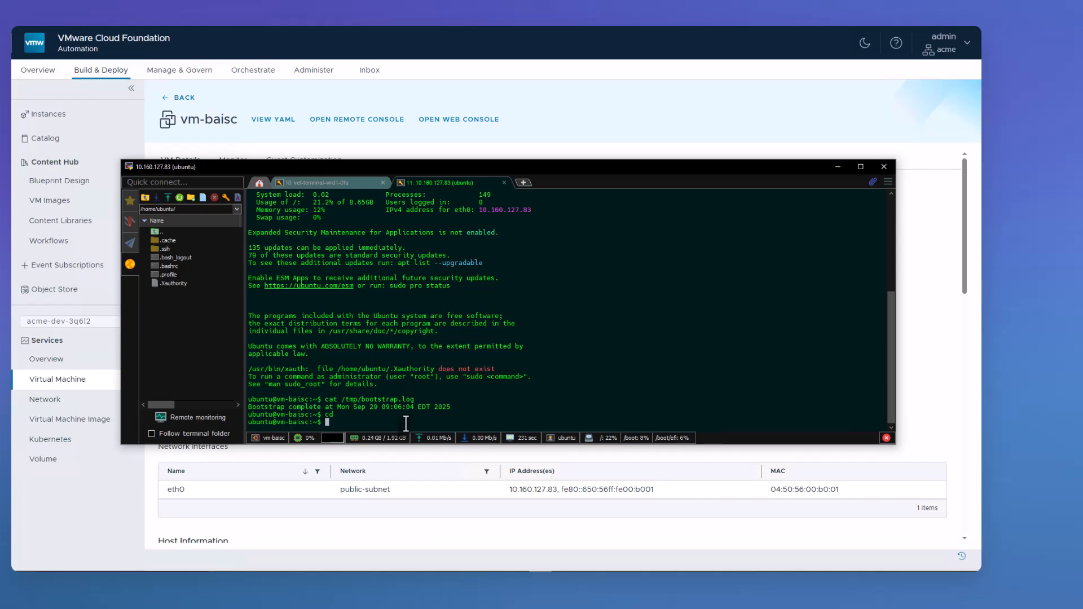
type("pwd")
key("Return")
type("tree")
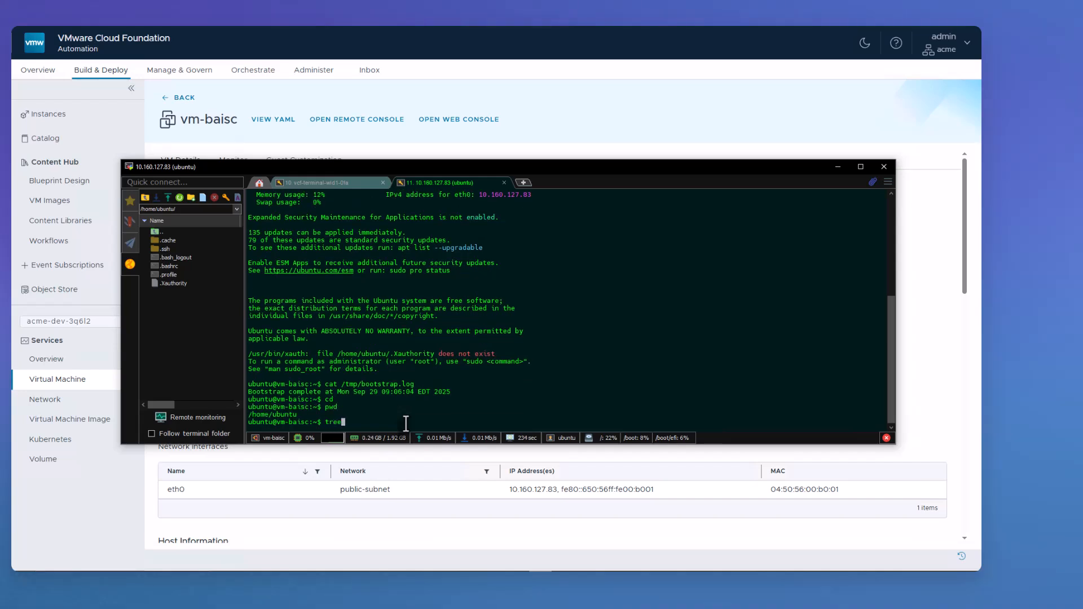
key("Return")
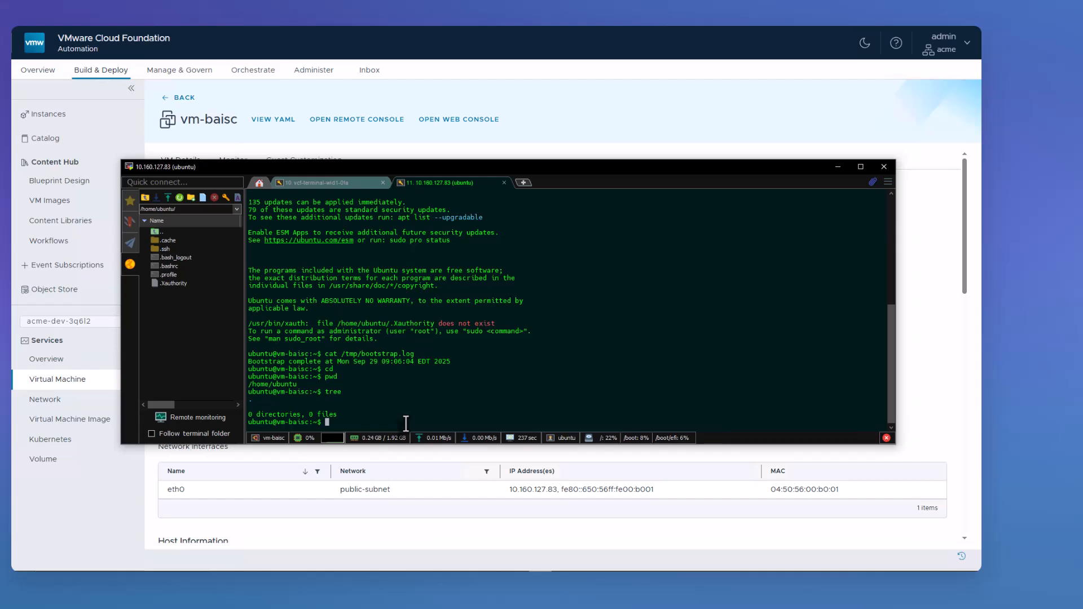
Move up two directories to the file system root, list it with tree and interrupt the listing
type("cd ..")
key("Return")
type("cd ..")
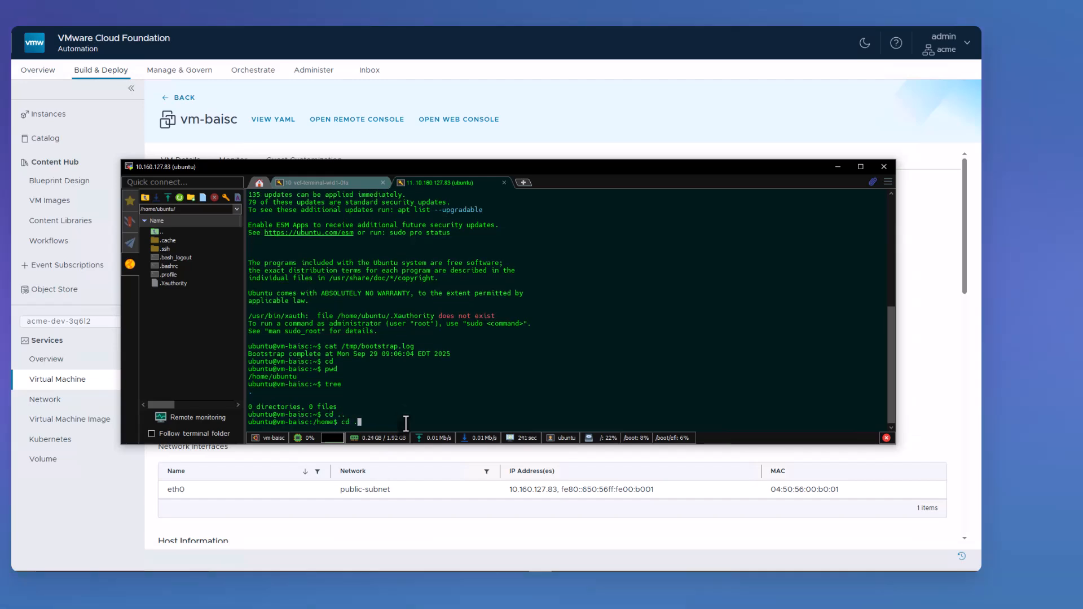
key("Return")
type("tree")
key("Return")
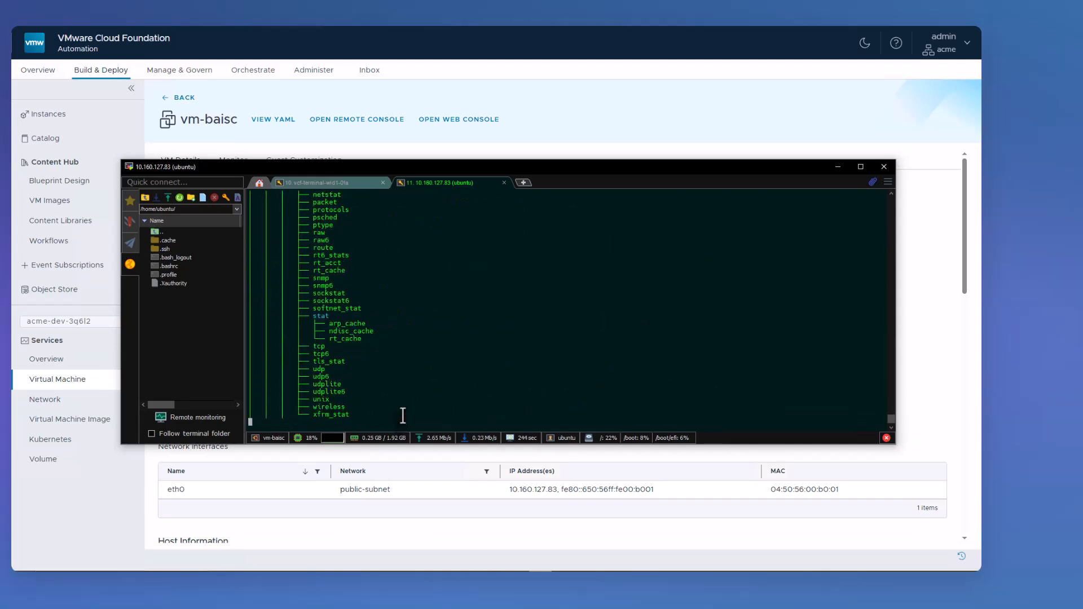
key("ctrl+c")
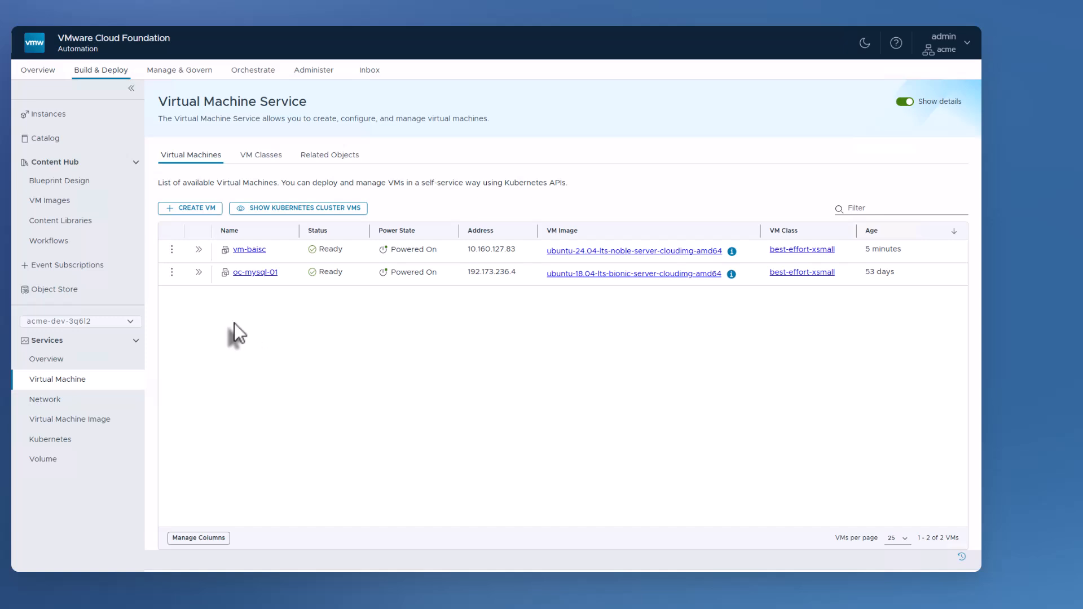
Start creating a virtual machine deployed from OVF, name it vm-adv and place it in zone-1
left_click(188, 208)
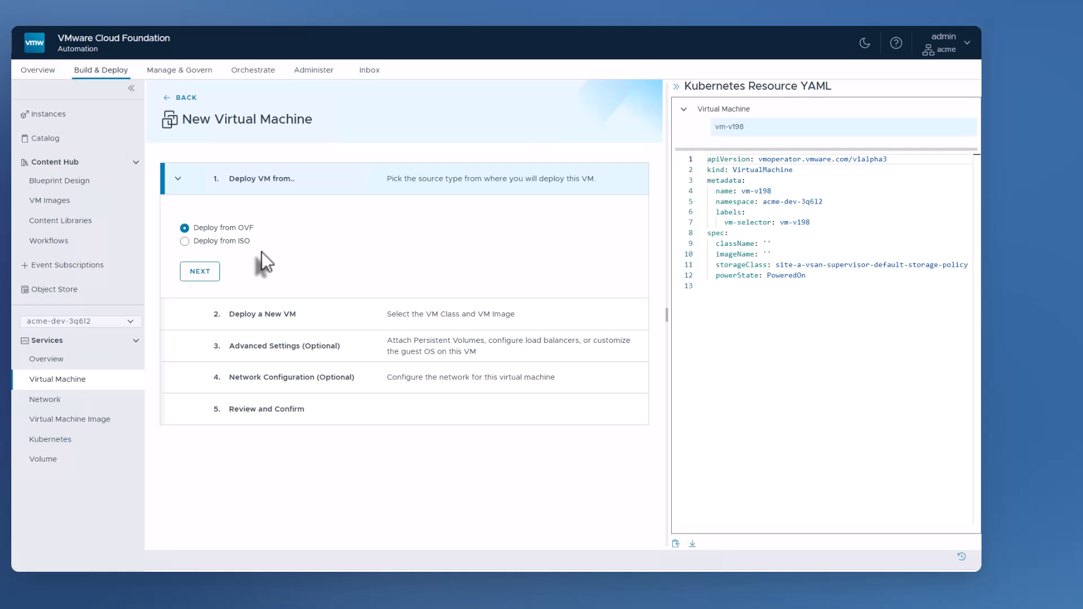
left_click(200, 272)
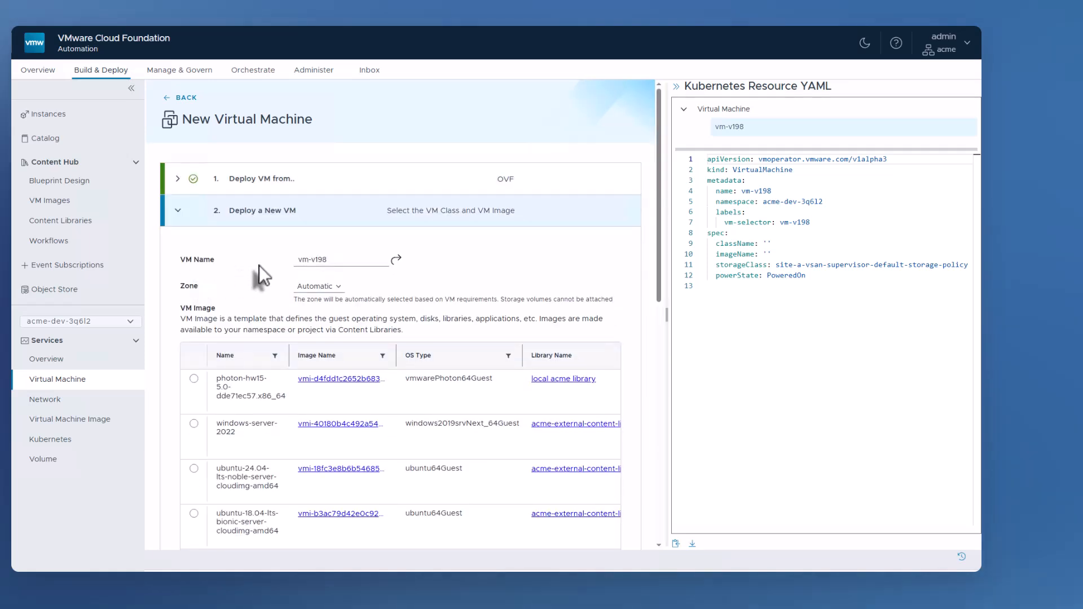
left_click_drag(311, 261, 347, 263)
type("adv")
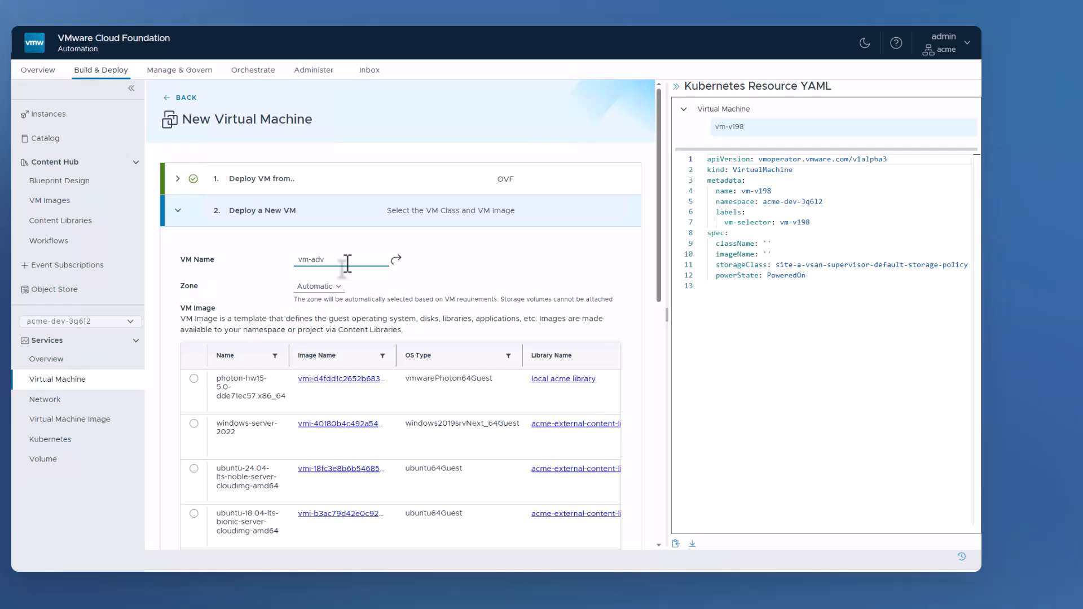
key("Tab")
scroll(238, 286, "down", 1)
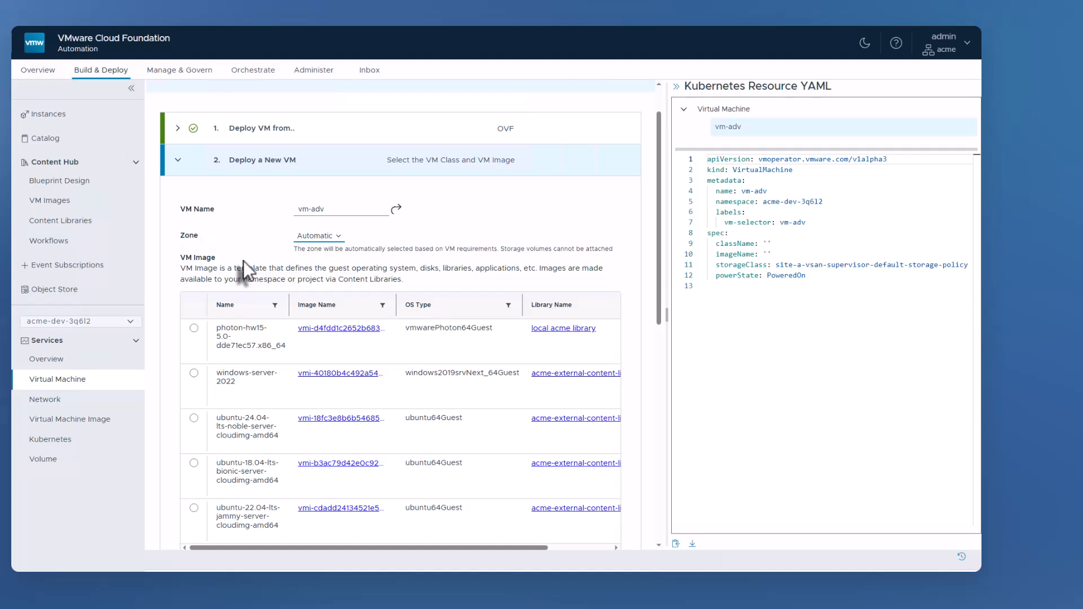
left_click(328, 240)
left_click(320, 263)
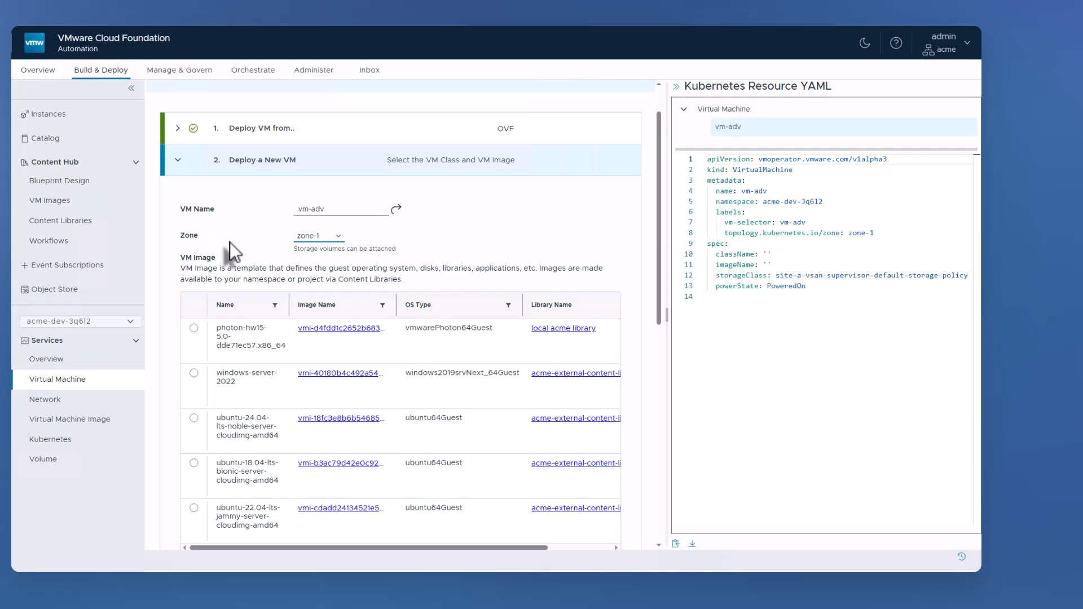
Choose the ubuntu-18.04-lts-bionic-server-cloudimg-amd64 image and best-effort-xsmall class for the VM, and continue to the advanced settings
scroll(229, 242, "down", 2)
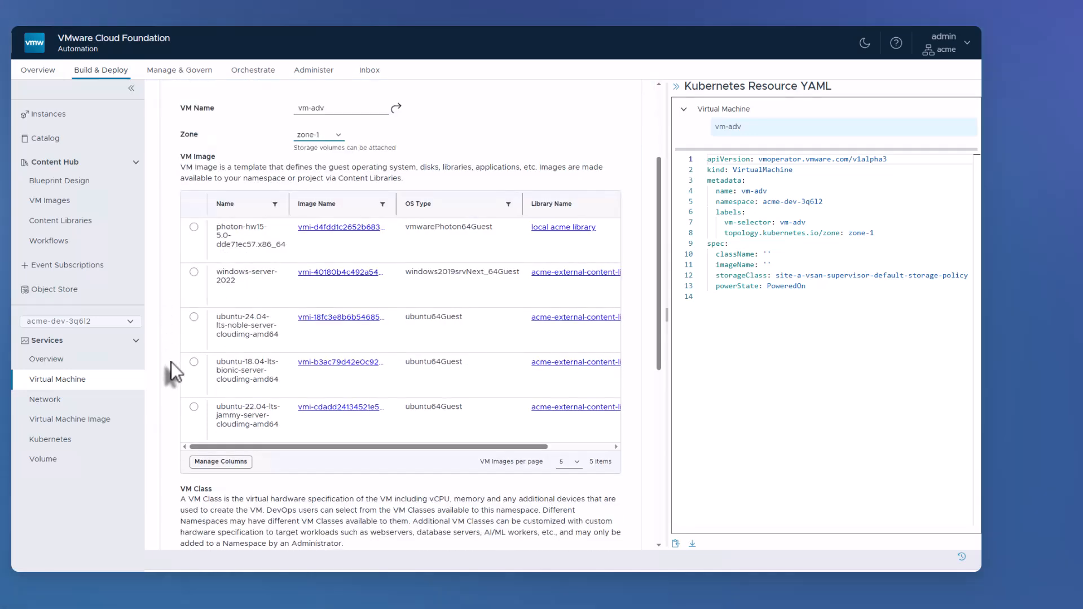
left_click(193, 362)
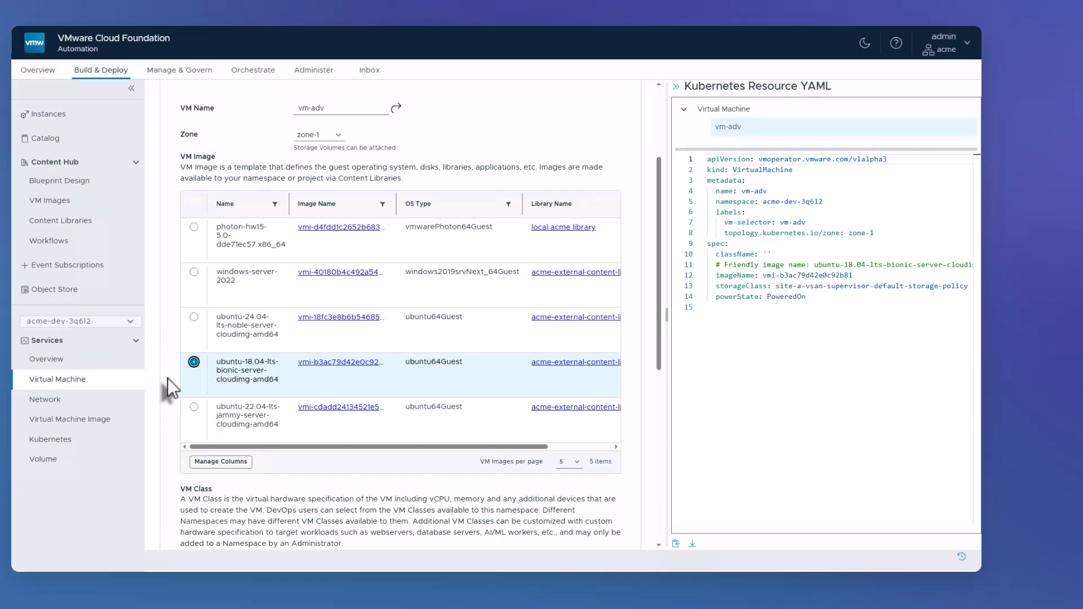
scroll(167, 380, "down", 5)
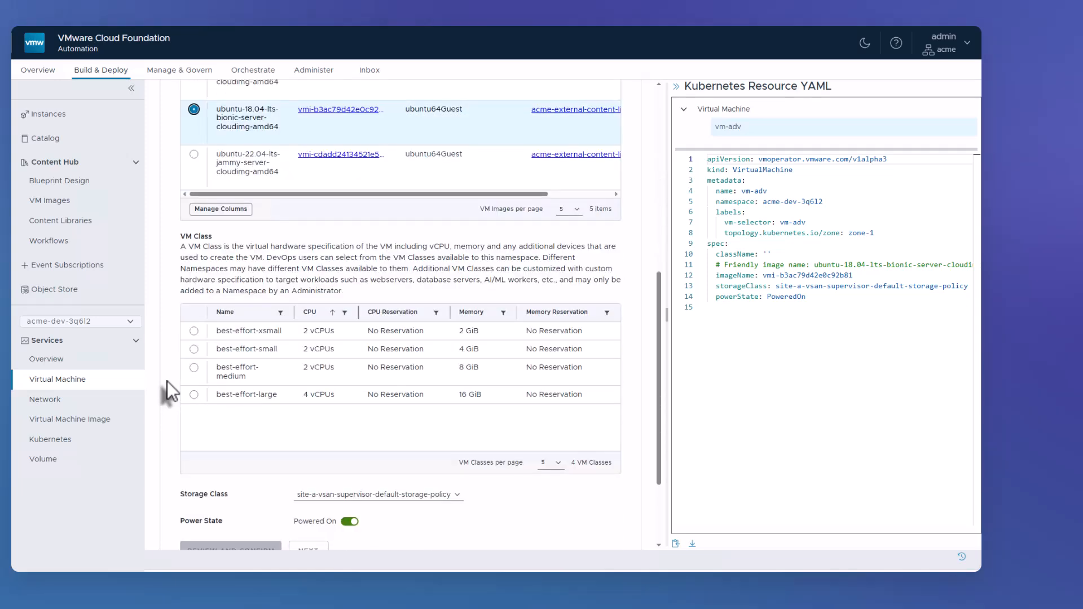
left_click(193, 331)
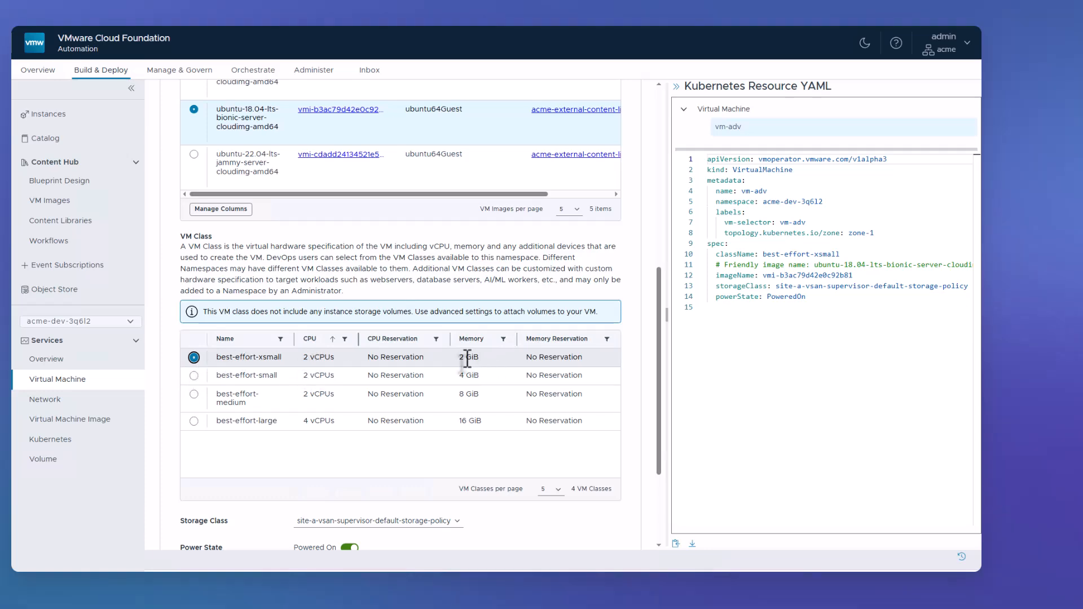
scroll(177, 400, "down", 3)
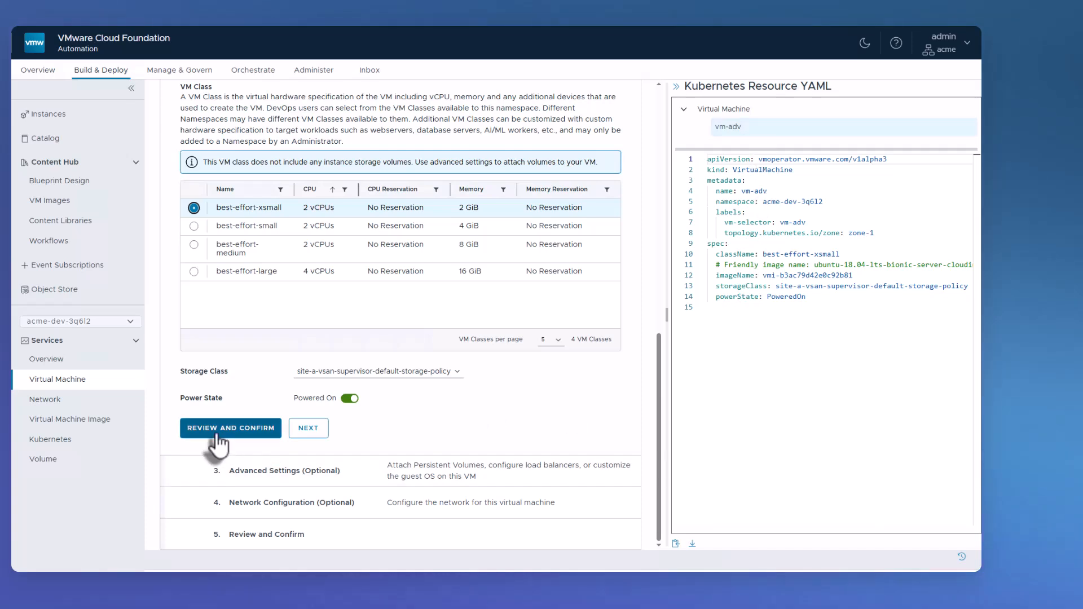
left_click(317, 430)
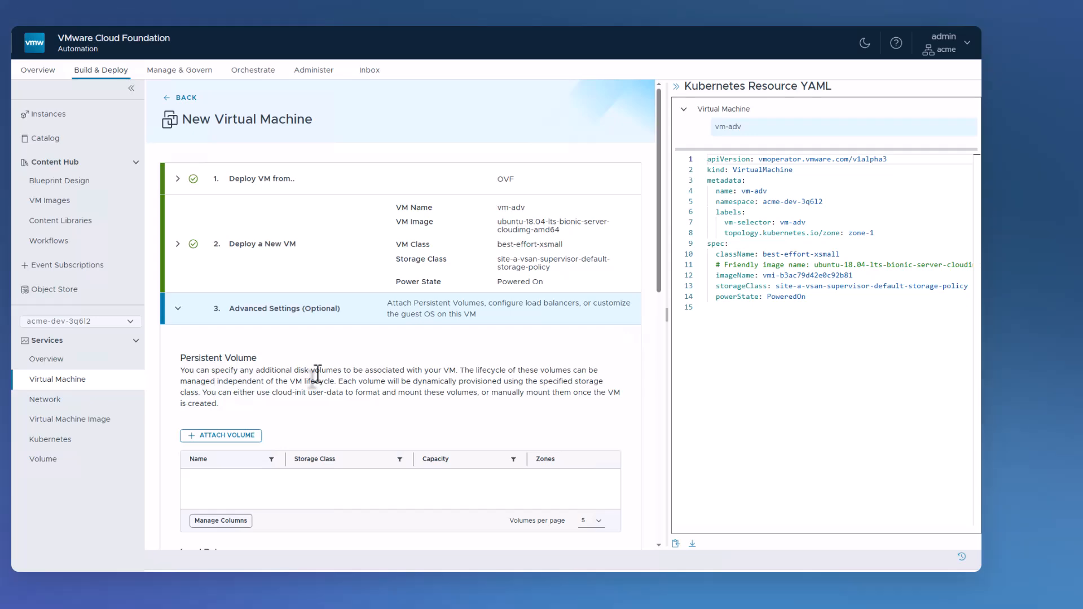
Attach a new 10 GiB persistent volume to the VM with the site-a-vsan-supervisor-default-storage-policy storage class
scroll(318, 373, "down", 3)
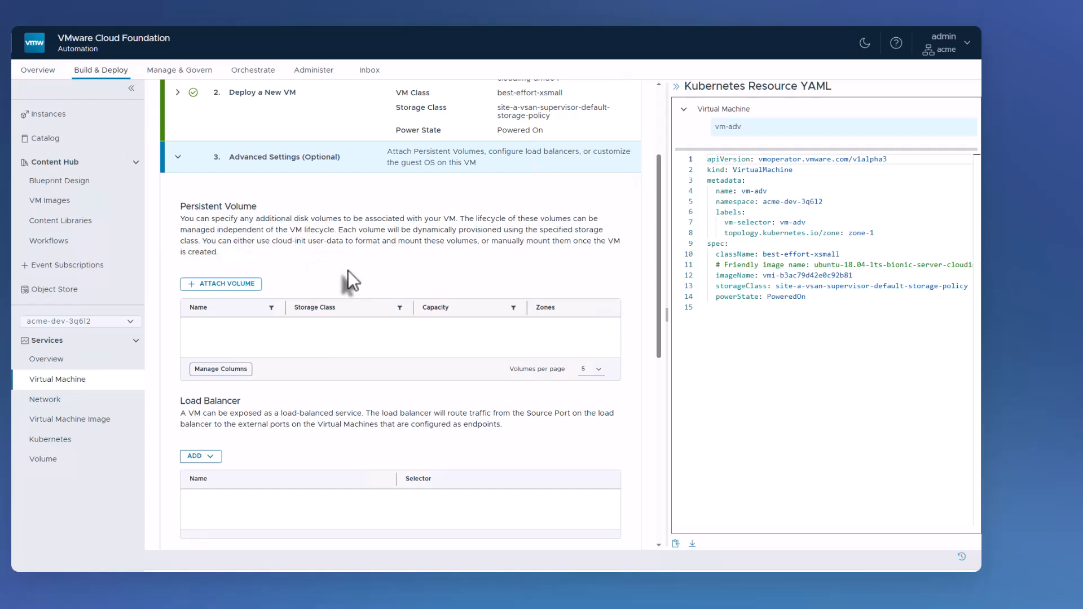
left_click(220, 284)
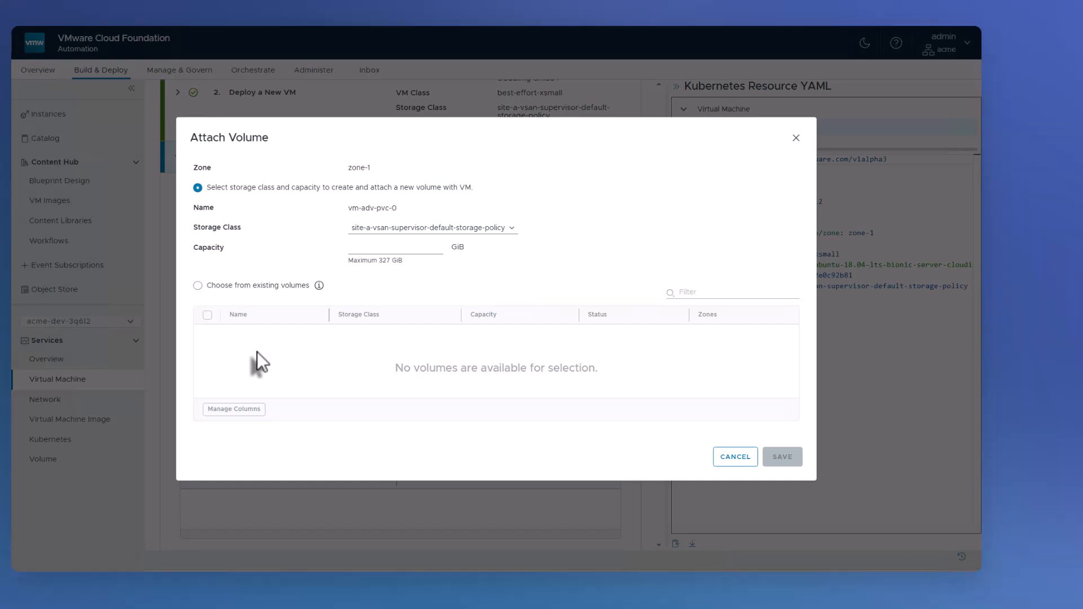
left_click(363, 251)
type("10")
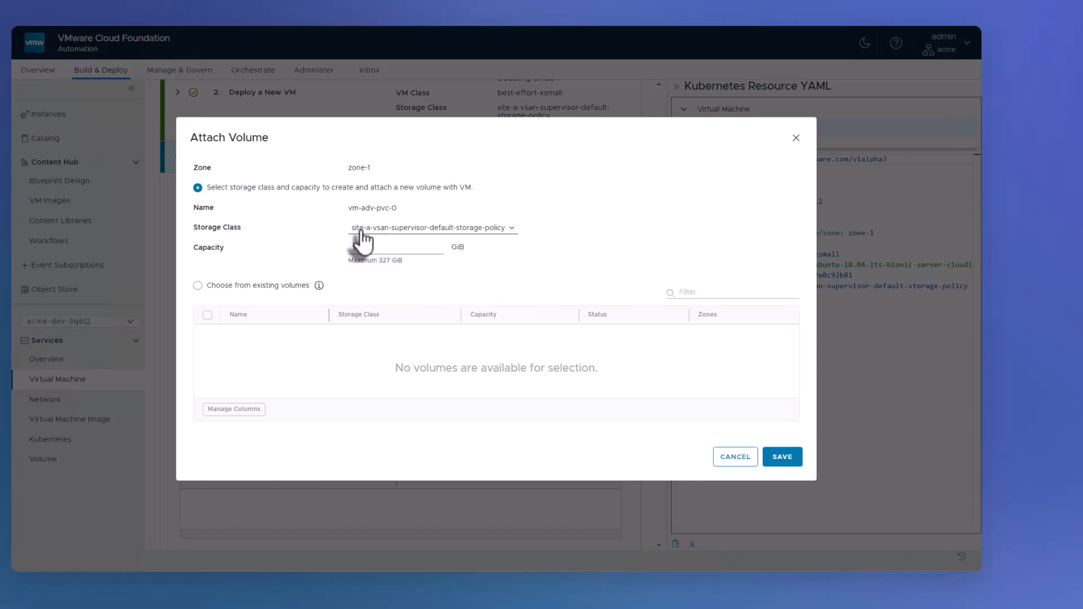
left_click(782, 457)
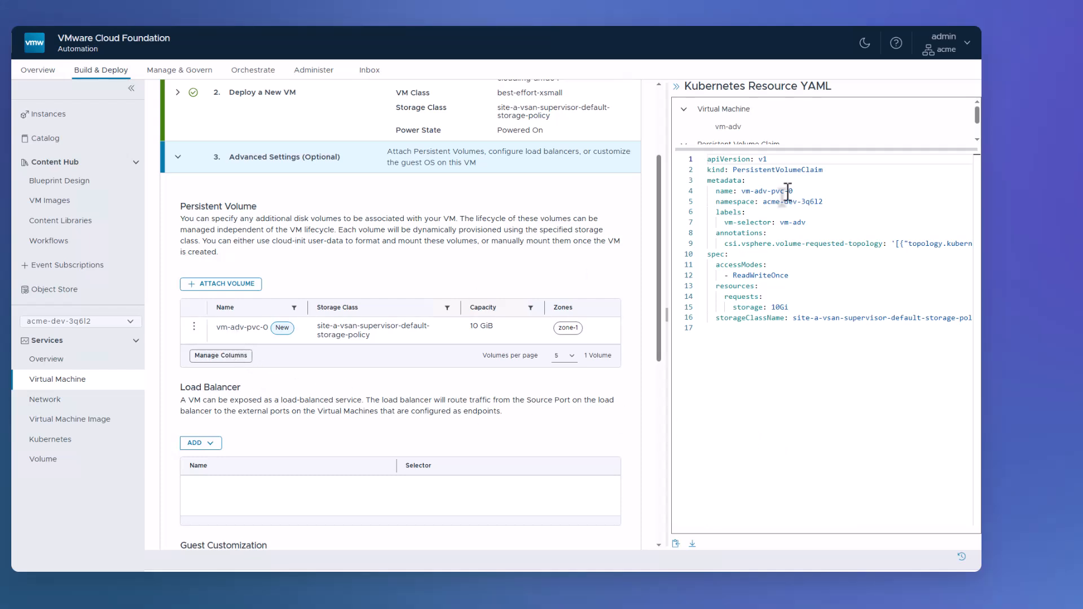
Enlarge the YAML resource list and examine the storage request and storage class of the vm-adv-pvc-0 volume claim
left_click_drag(822, 150, 815, 182)
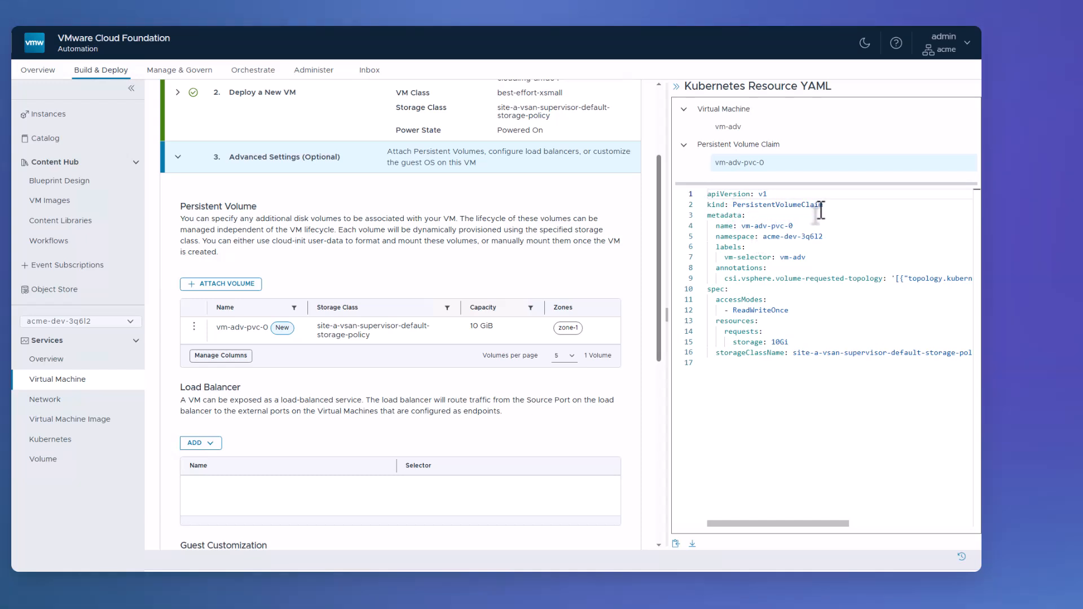
left_click(787, 341)
left_click(761, 397)
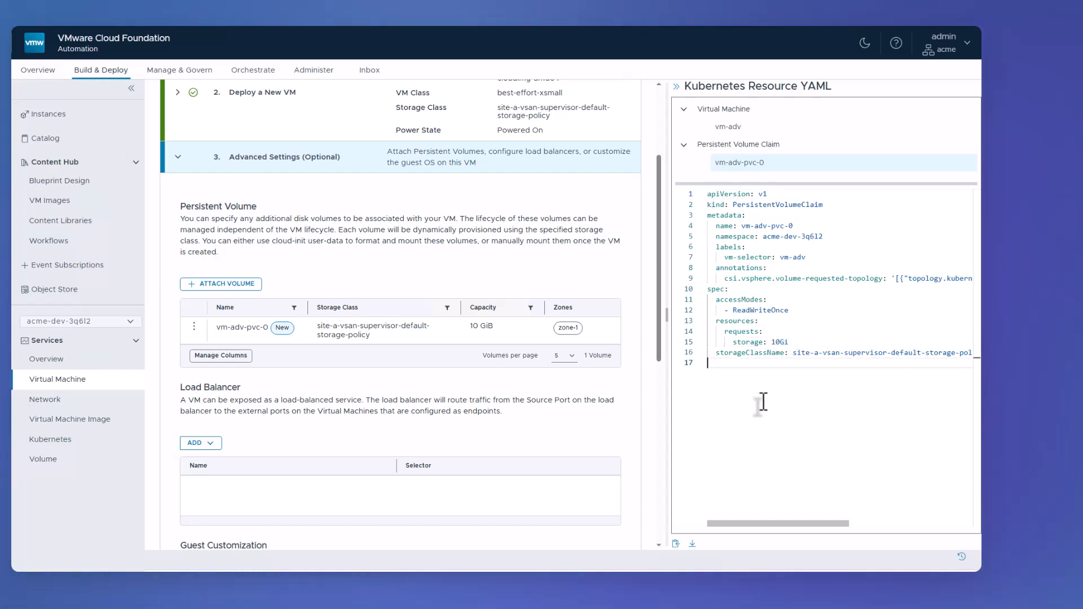
double_click(829, 352)
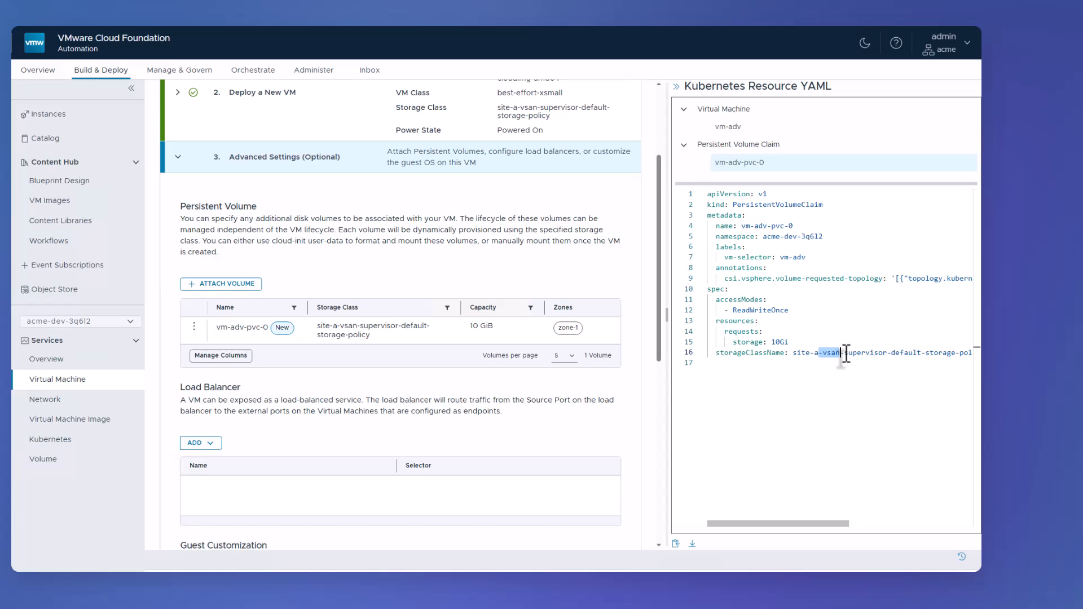
left_click(812, 394)
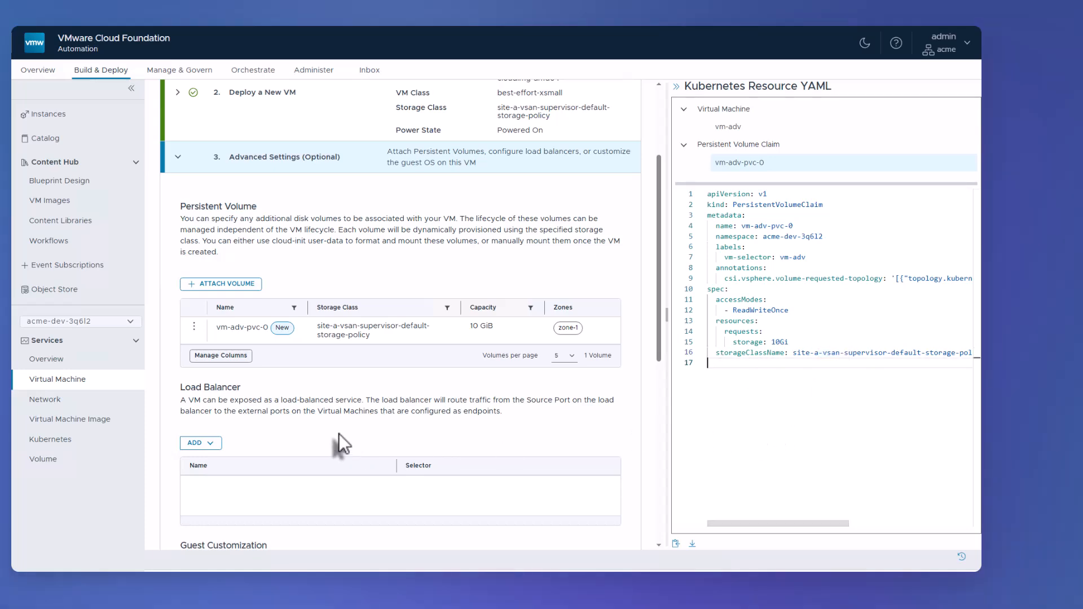
Start a new load balancer for the VM and name it vm-lb-adv
scroll(338, 433, "down", 2)
scroll(339, 433, "down", 1)
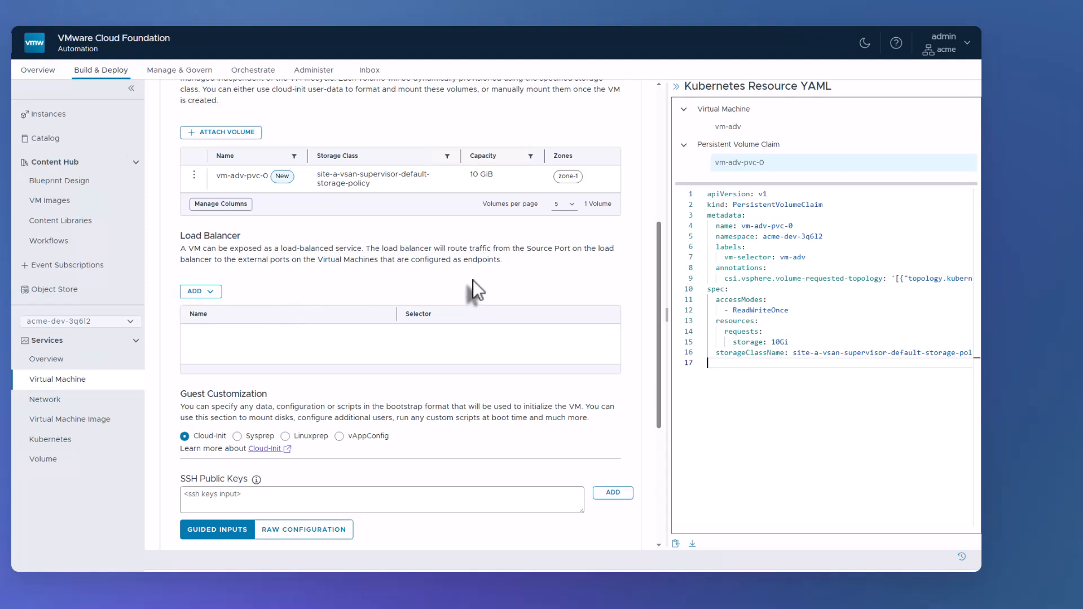
left_click(204, 291)
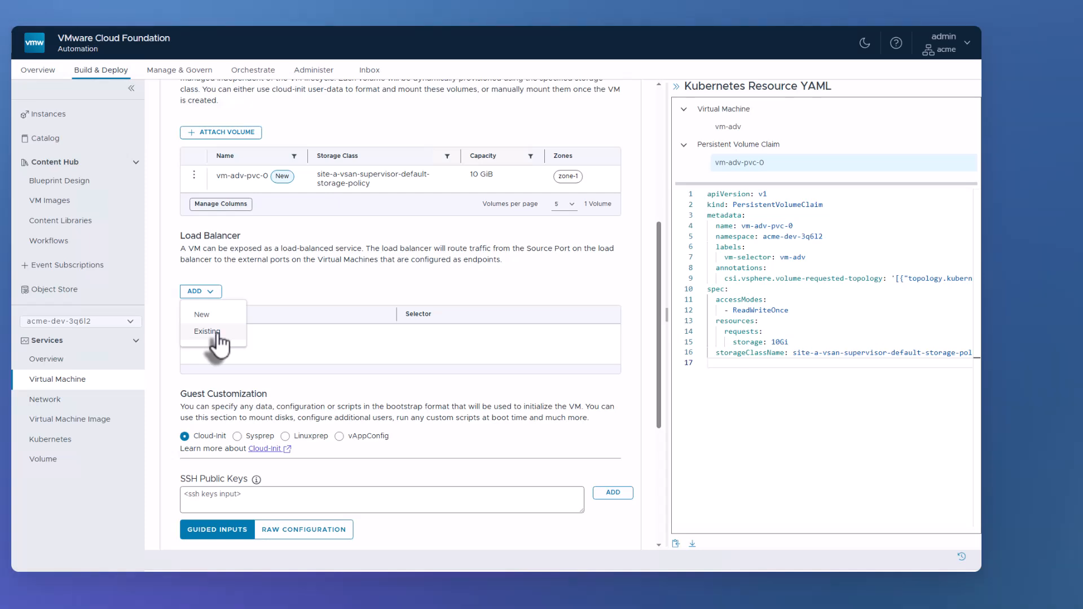
left_click(203, 318)
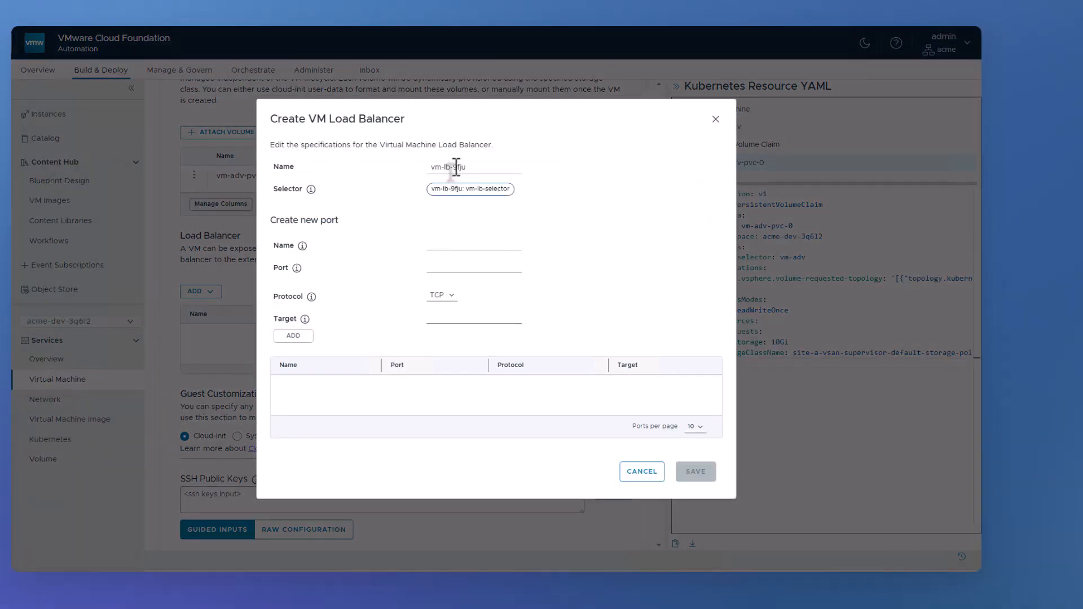
left_click_drag(454, 167, 483, 168)
type("adv")
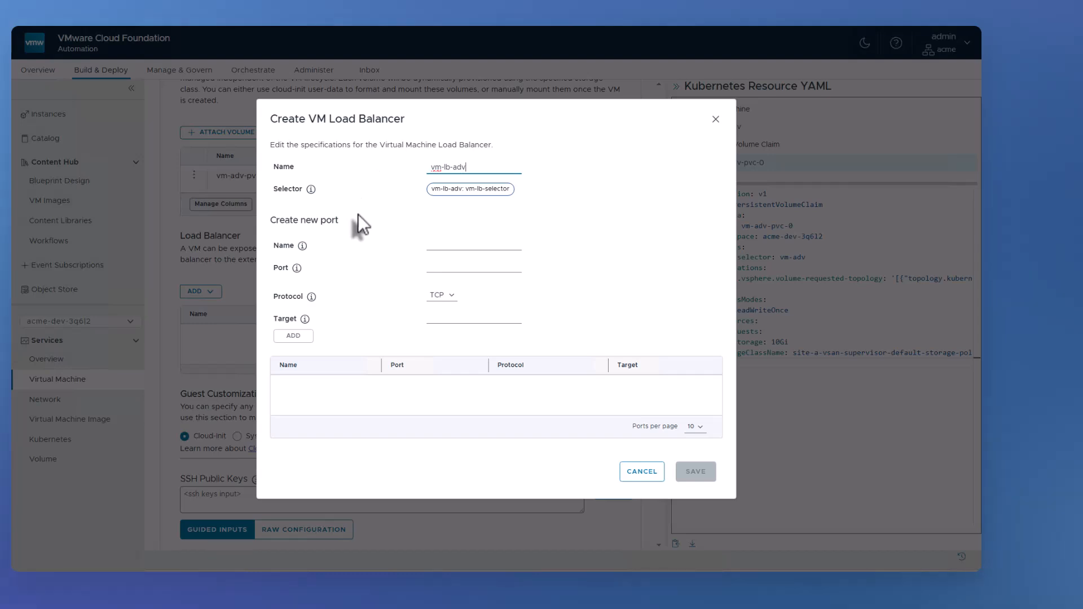
Add a TCP port named ssh to the load balancer, with port 22 and target 22
left_click(451, 243)
type("ssh")
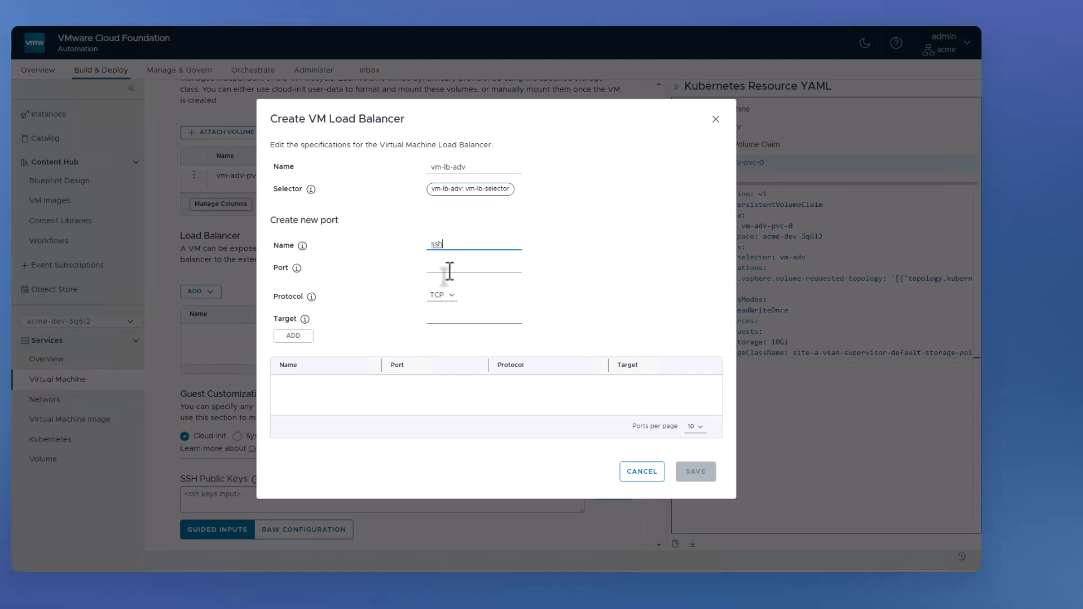
left_click(445, 268)
type("22")
left_click(441, 316)
type("22")
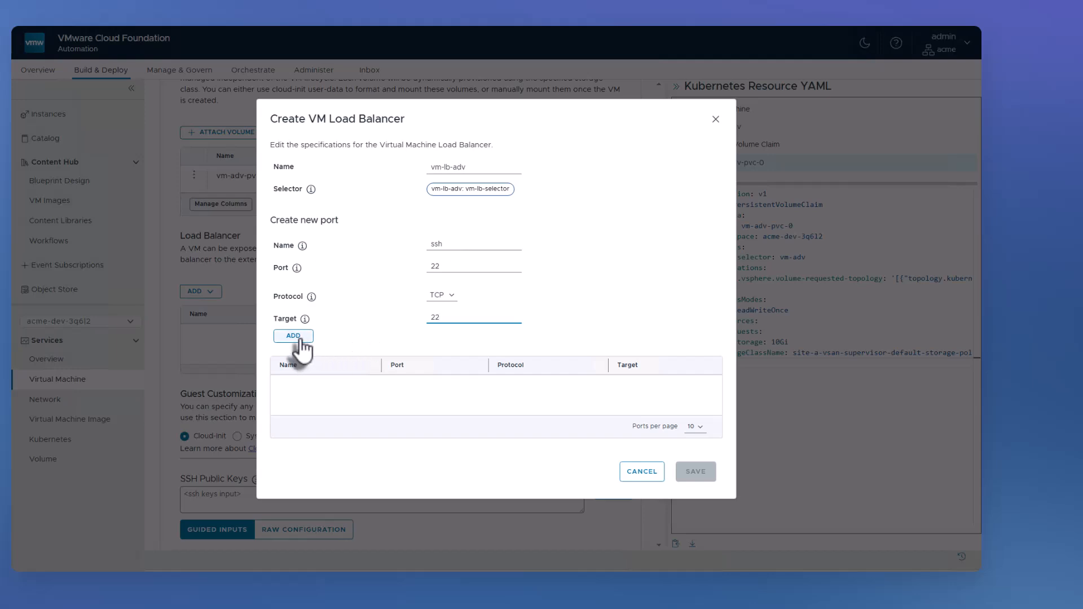
left_click(299, 337)
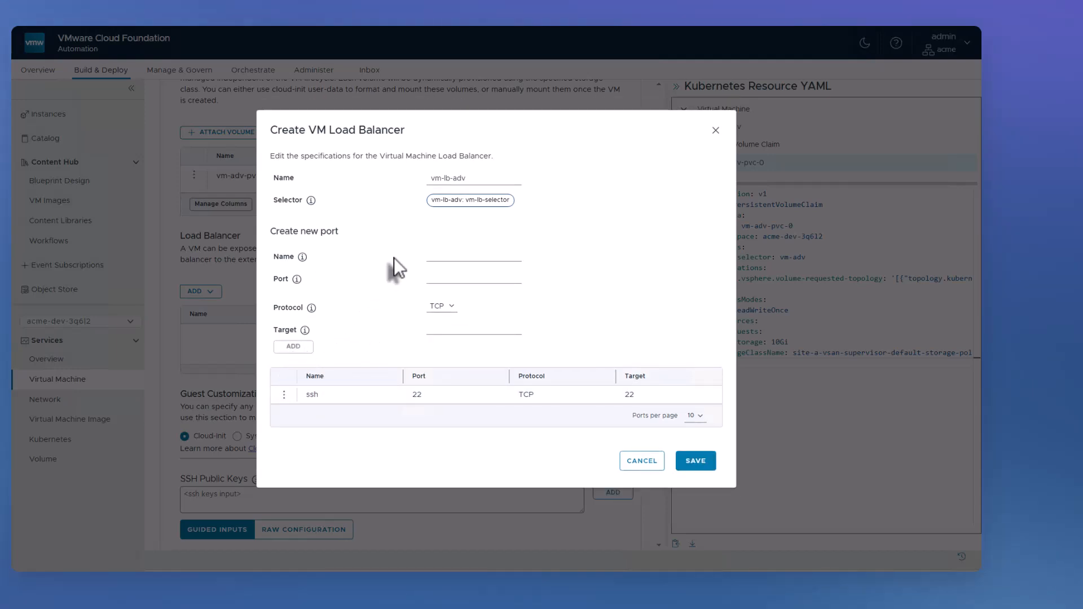
Add a TCP port named mysql with port 3306 and target 3306, and save the load balancer
left_click(439, 257)
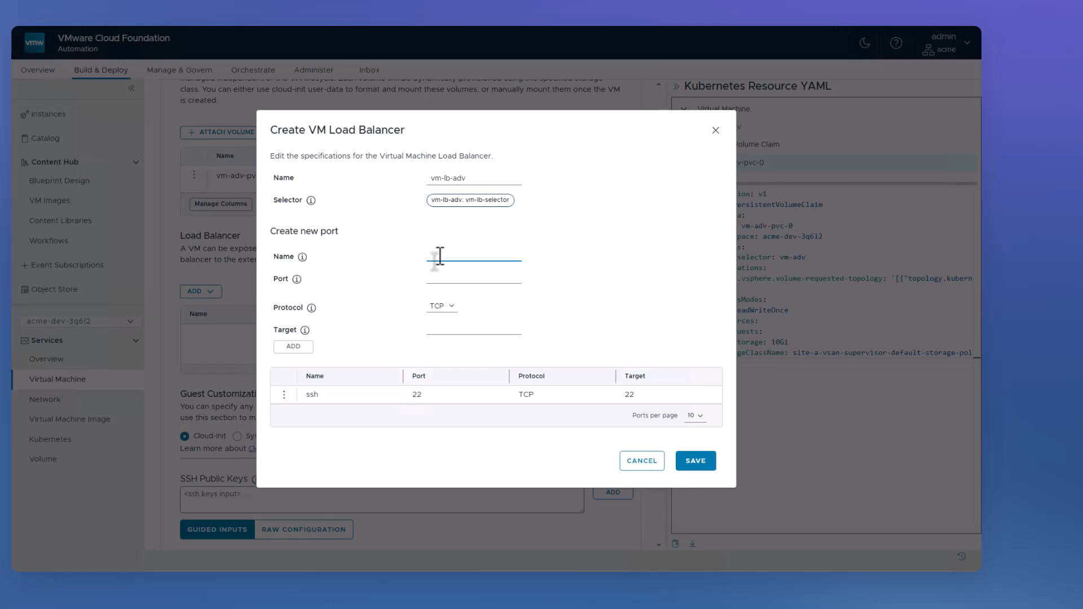
type("mysw")
left_click(448, 278)
type("3306")
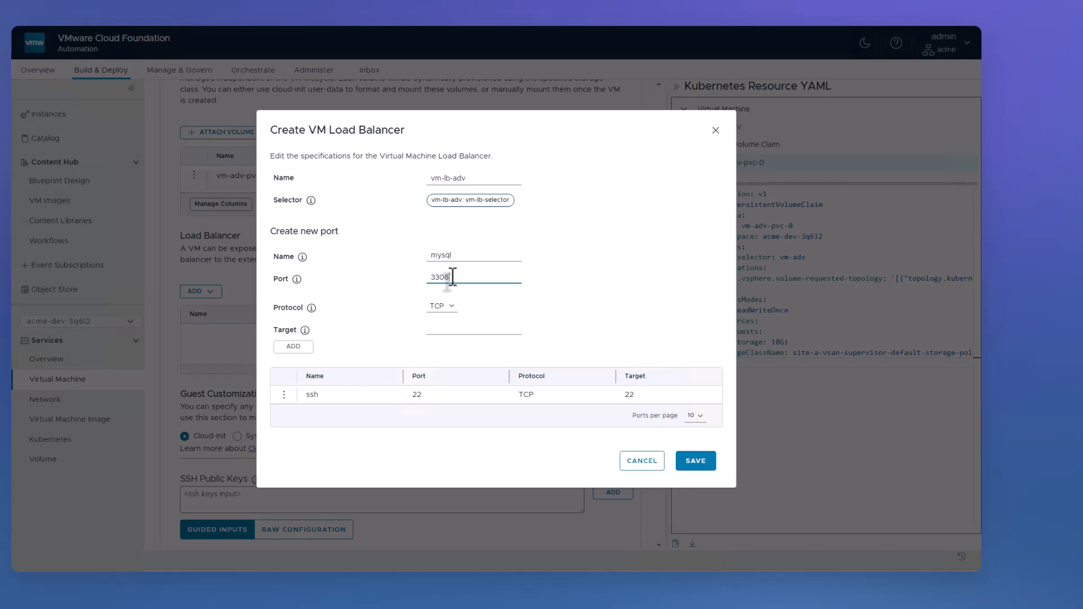
left_click(435, 326)
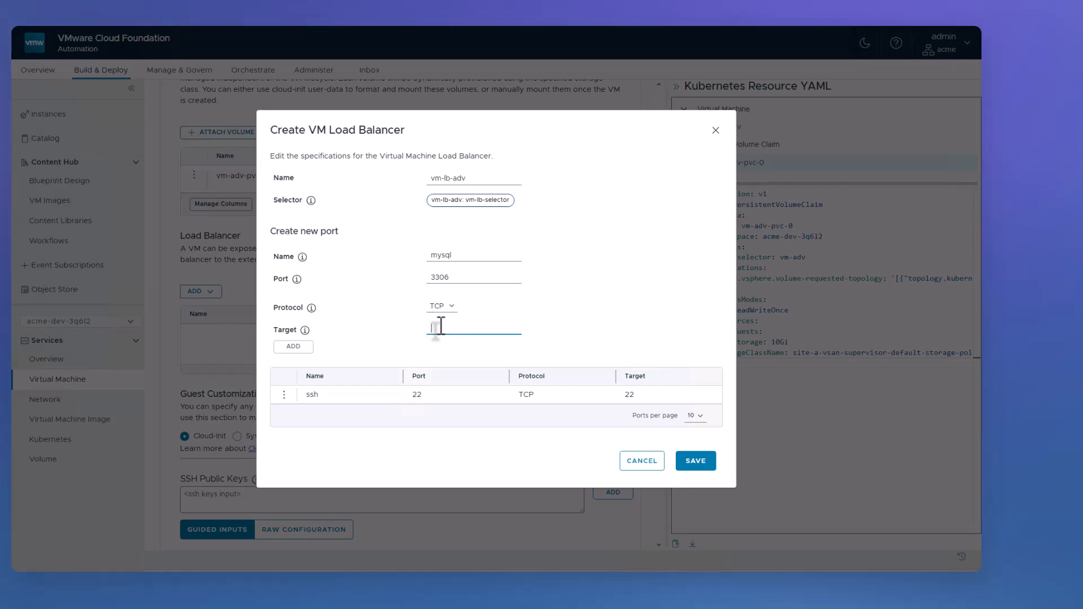
type("3306")
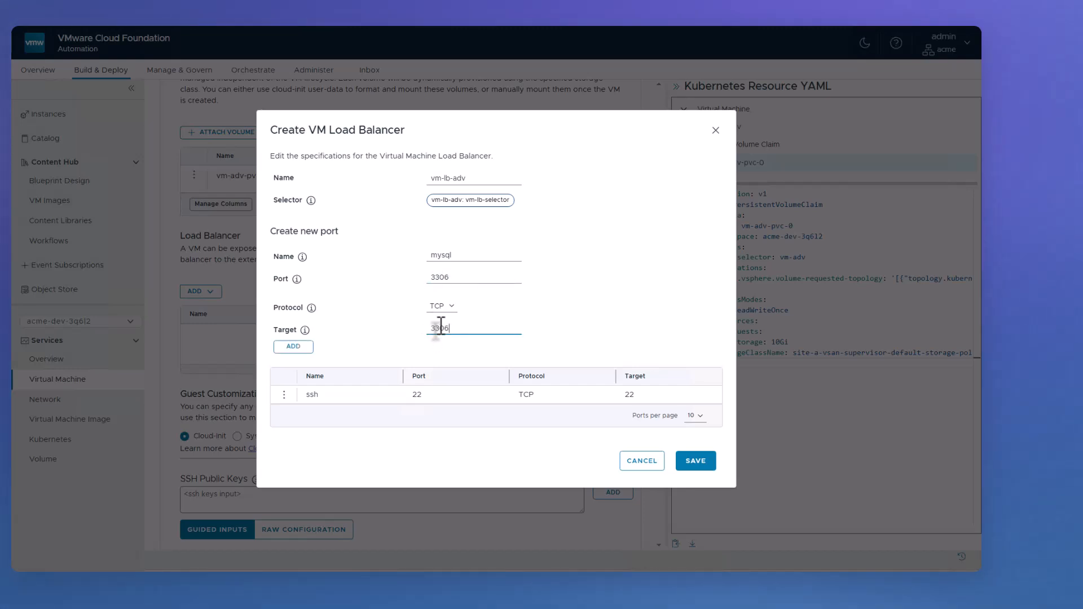
left_click(298, 346)
left_click(691, 474)
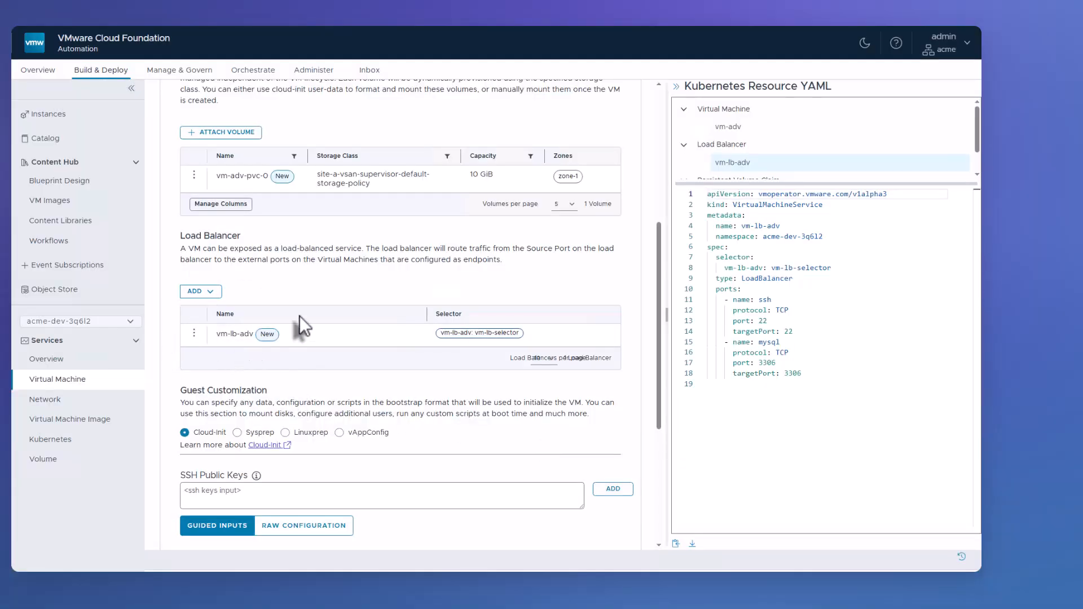
Switch the Cloud-Init guest customization to raw configuration and paste the cloud-config script with the MySQL packages, users and their passwords
left_click_drag(812, 177, 812, 219)
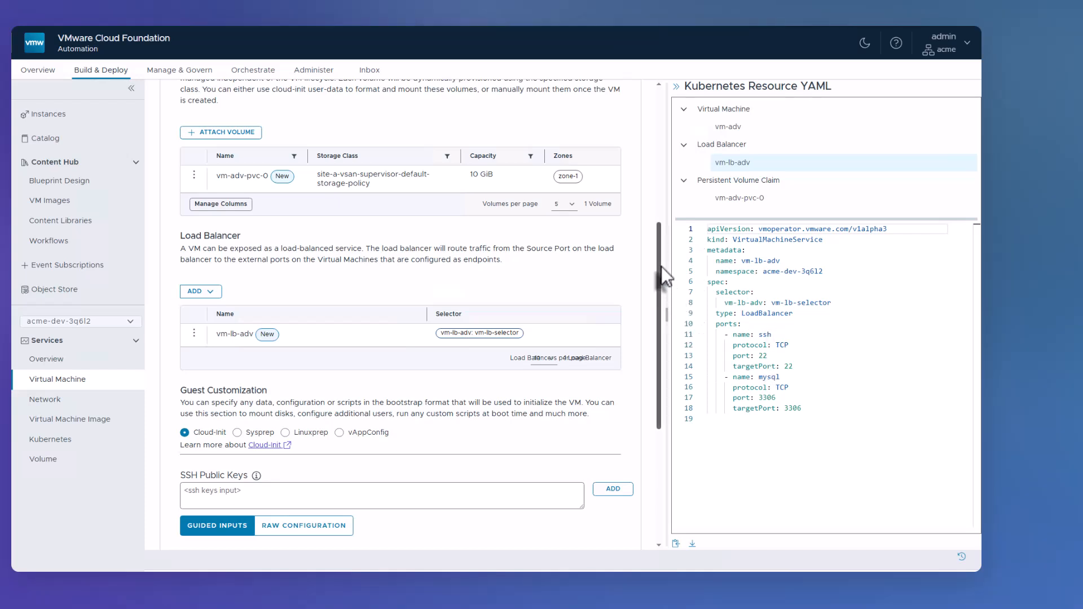
left_click_drag(661, 266, 675, 360)
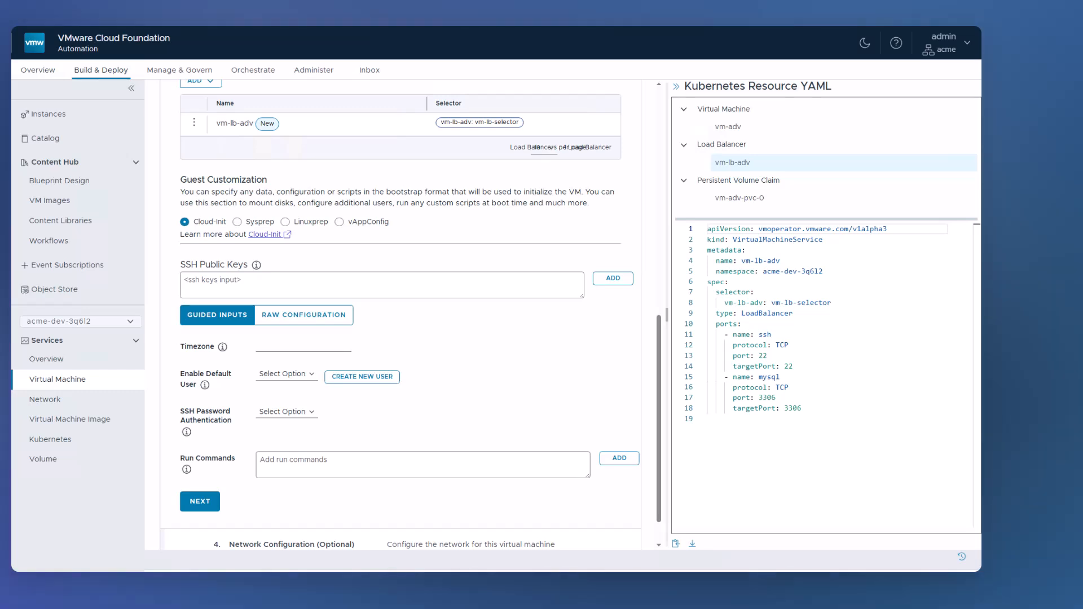
left_click(298, 316)
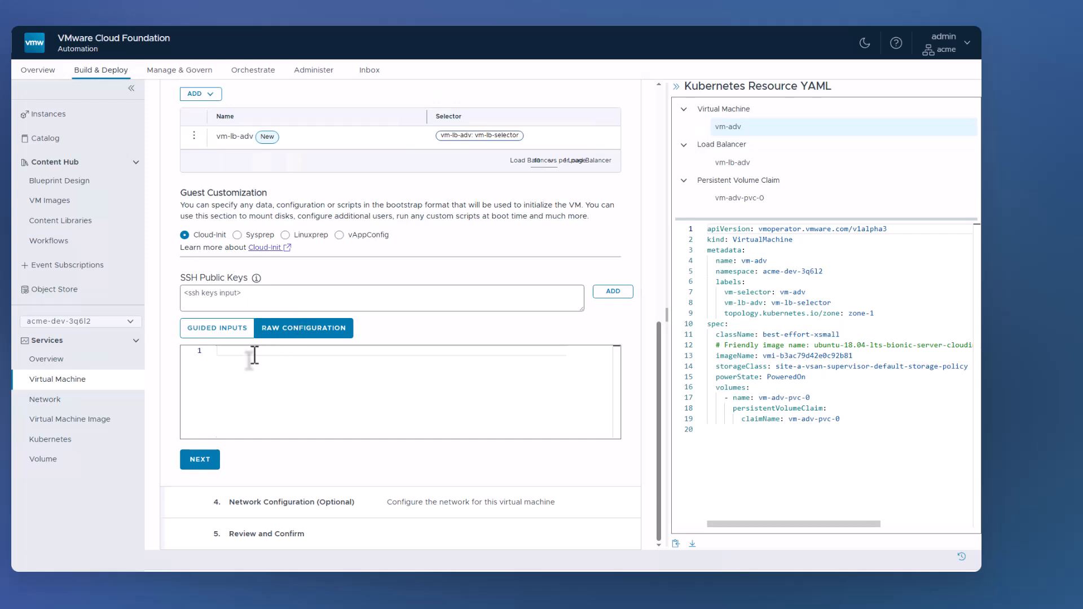
key("ctrl+v")
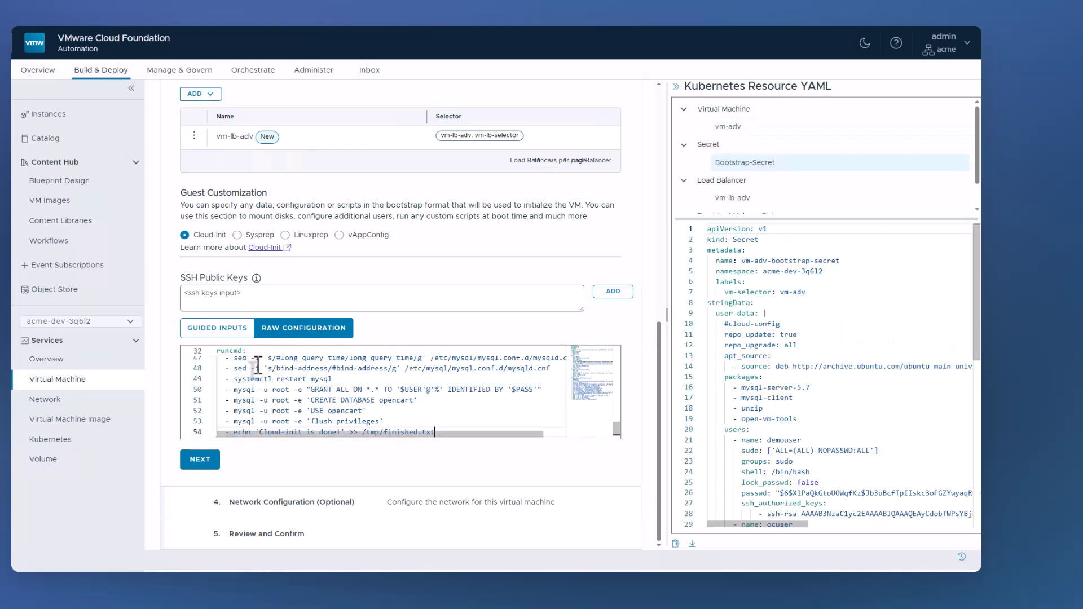
Examine the pasted cloud-config script, from the packages and users to the run commands for SSH password authentication and the opencart database
scroll(258, 364, "up", 15)
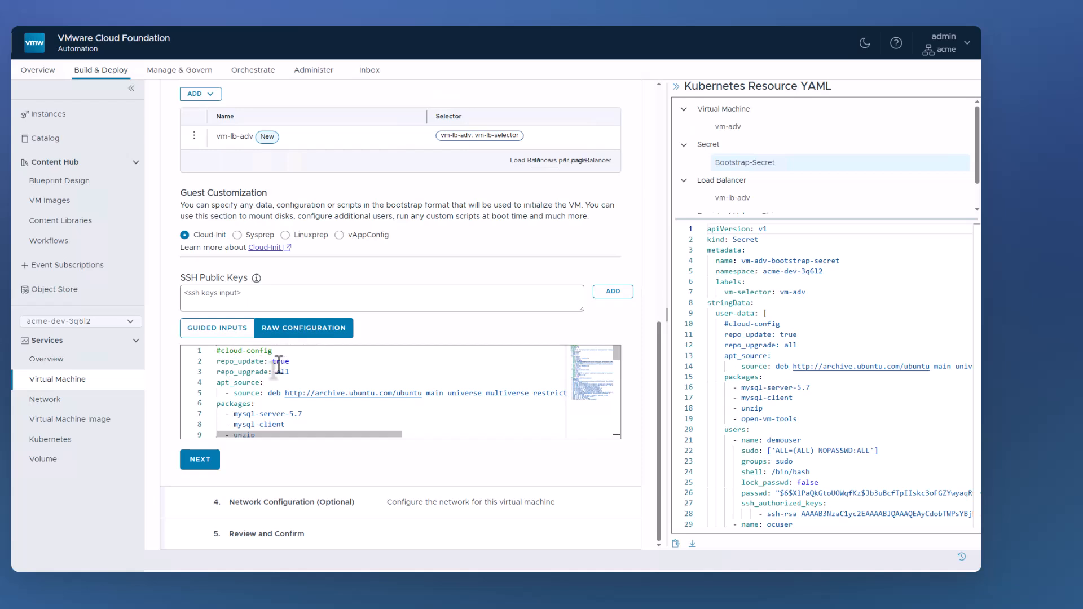
scroll(237, 370, "down", 1)
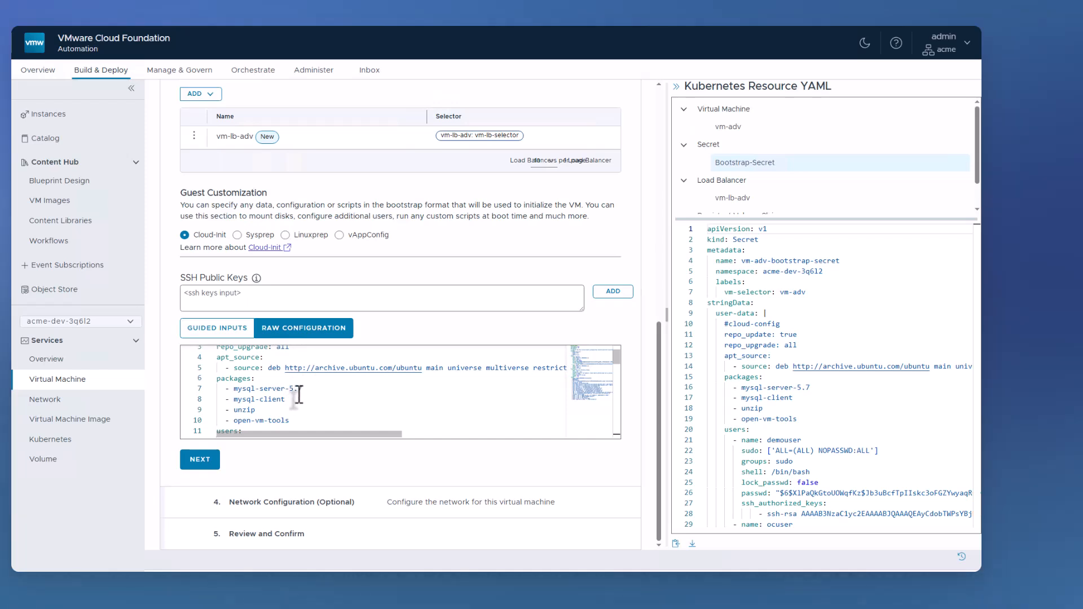
scroll(262, 392, "down", 2)
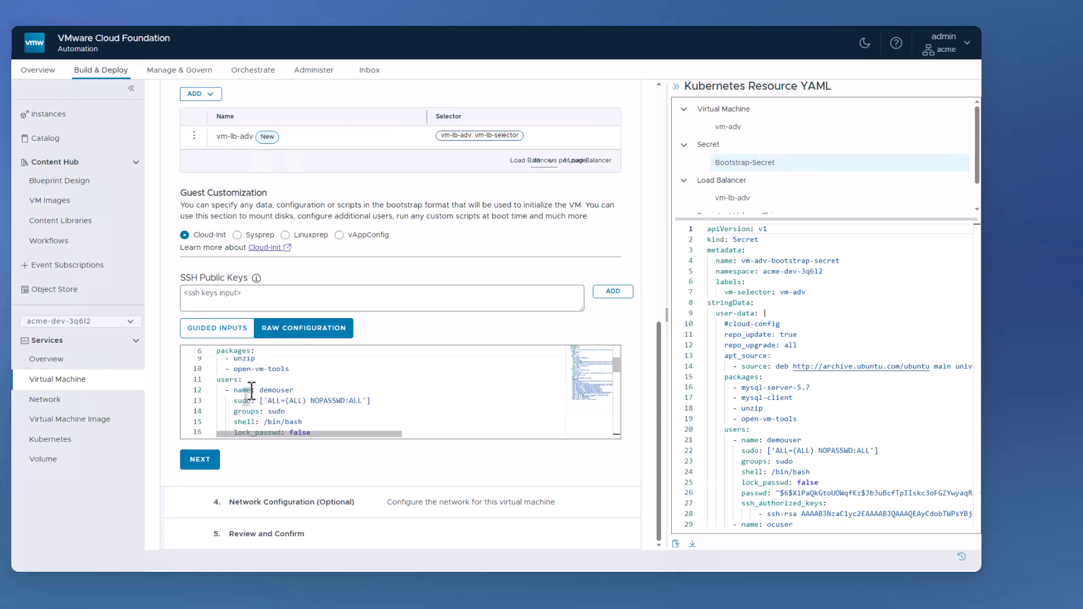
scroll(251, 390, "down", 1)
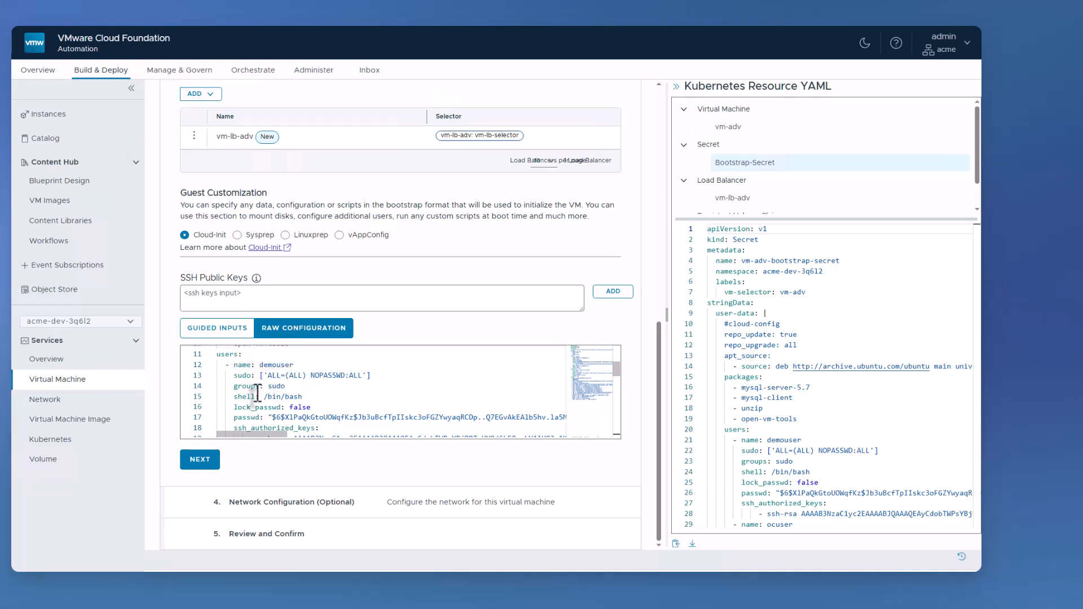
scroll(257, 392, "down", 1)
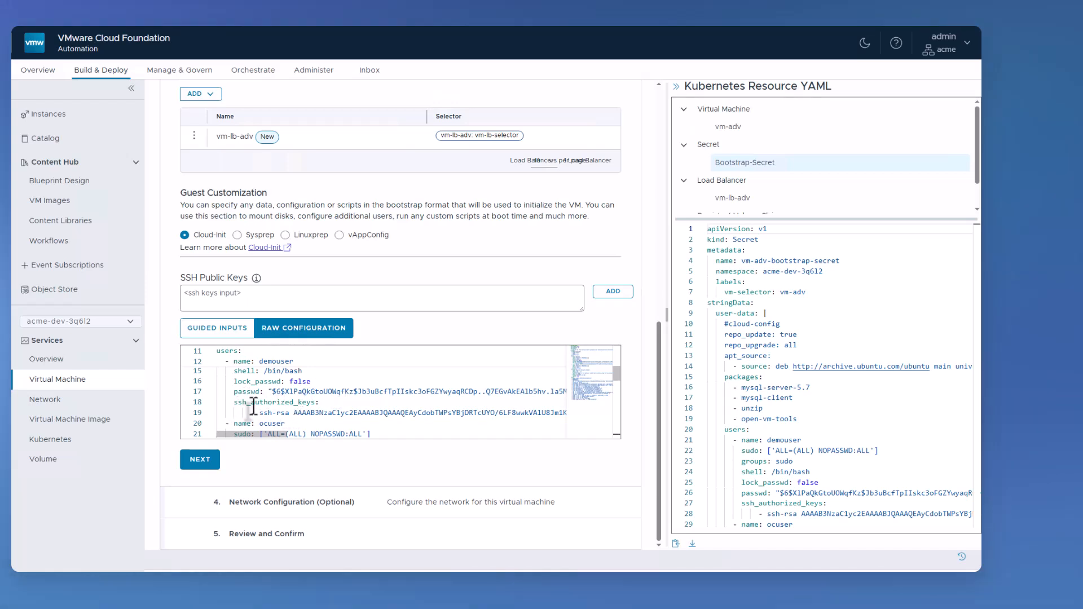
scroll(253, 405, "down", 5)
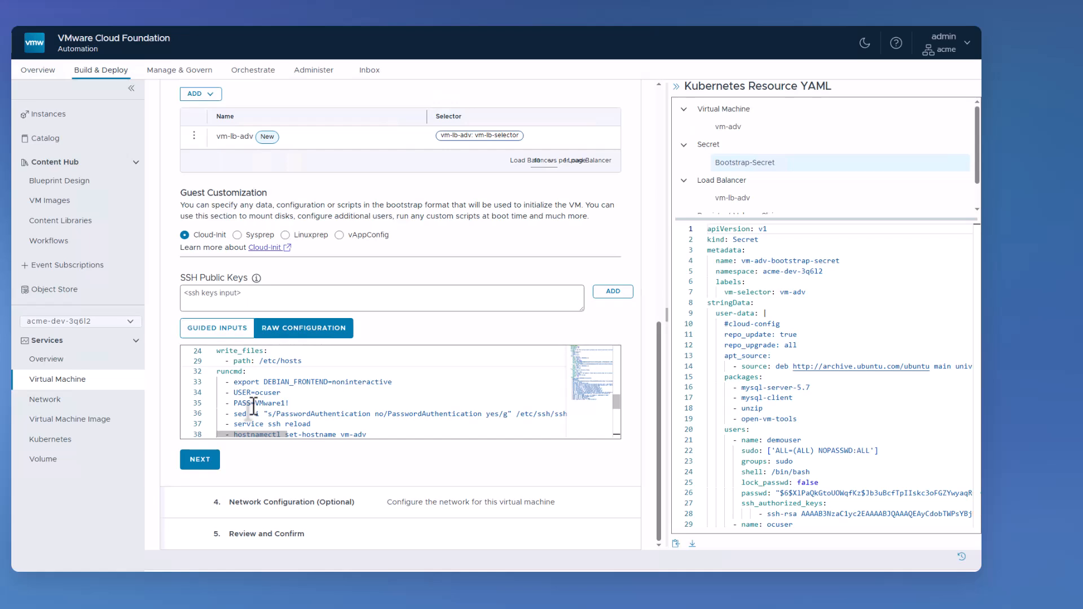
scroll(254, 405, "down", 1)
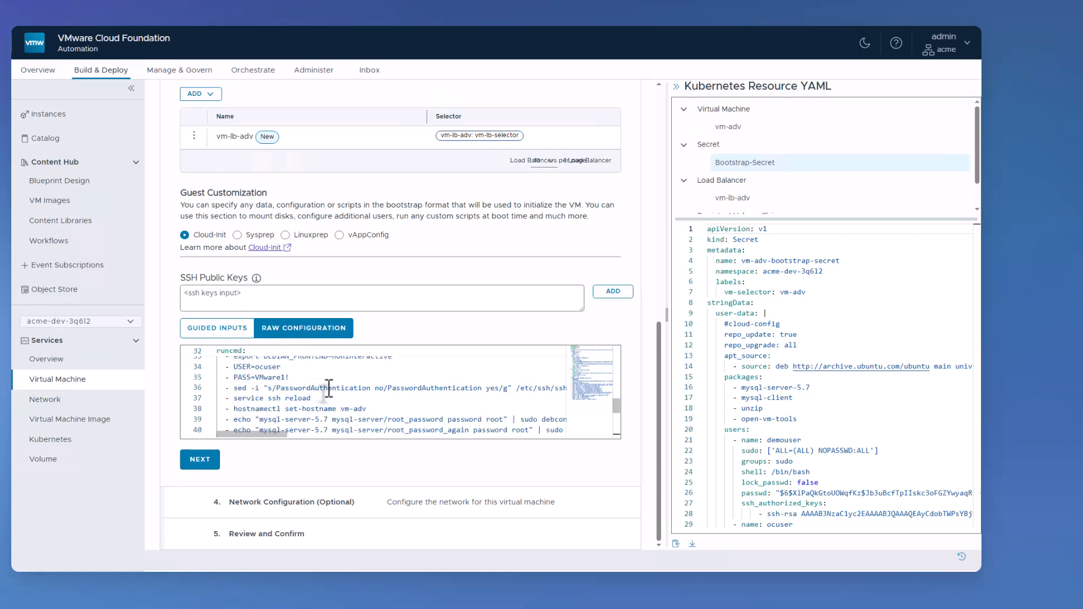
mouse_move(277, 434)
left_mouse_down()
mouse_move(306, 434)
mouse_move(276, 434)
left_mouse_up()
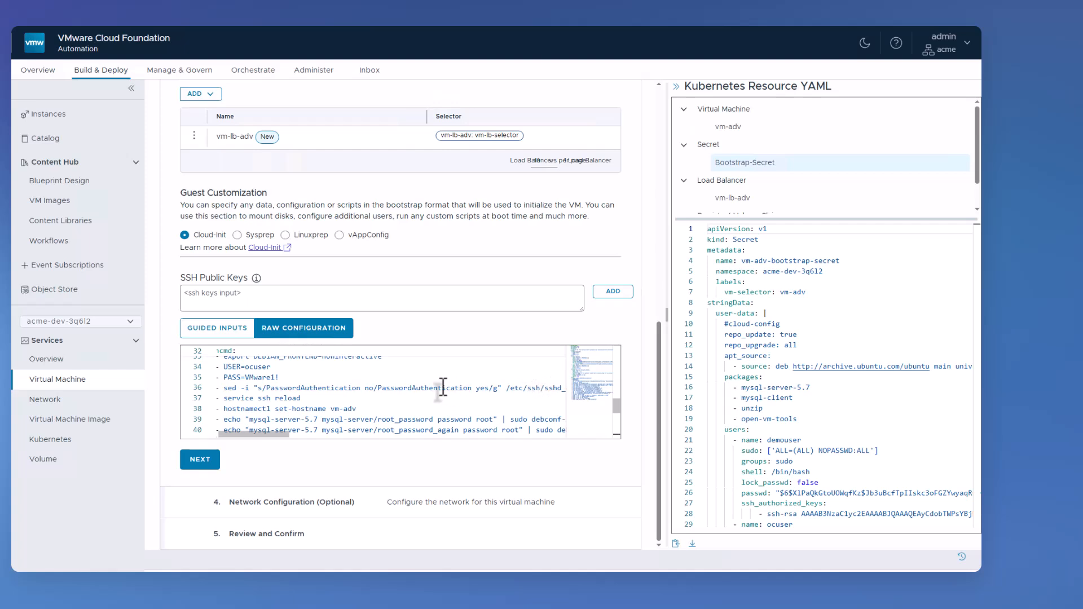
left_click_drag(377, 388, 470, 390)
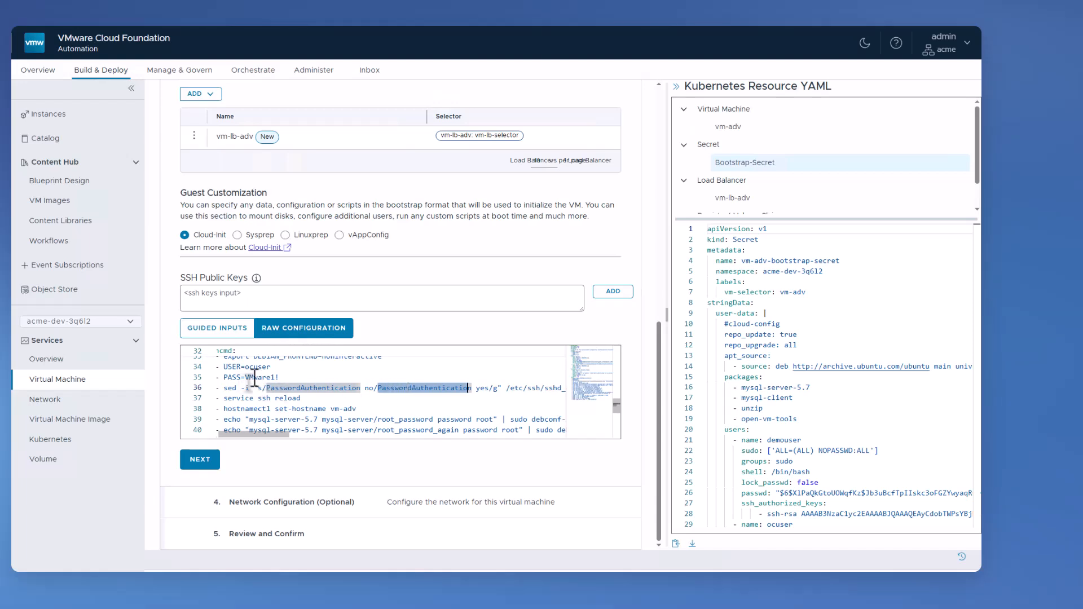
scroll(293, 404, "down", 1)
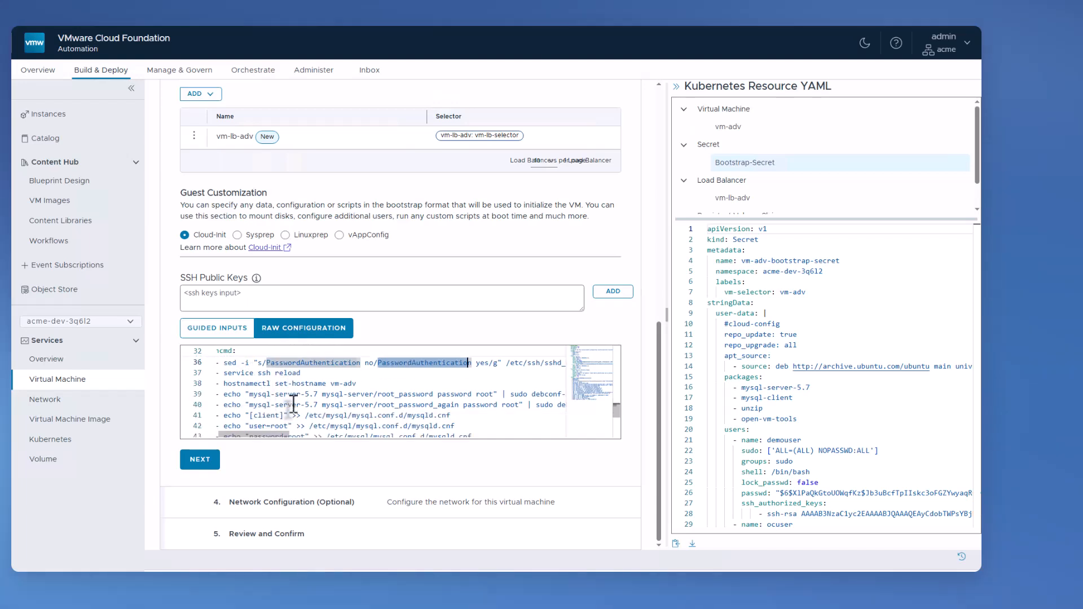
scroll(293, 404, "down", 1)
scroll(293, 404, "down", 3)
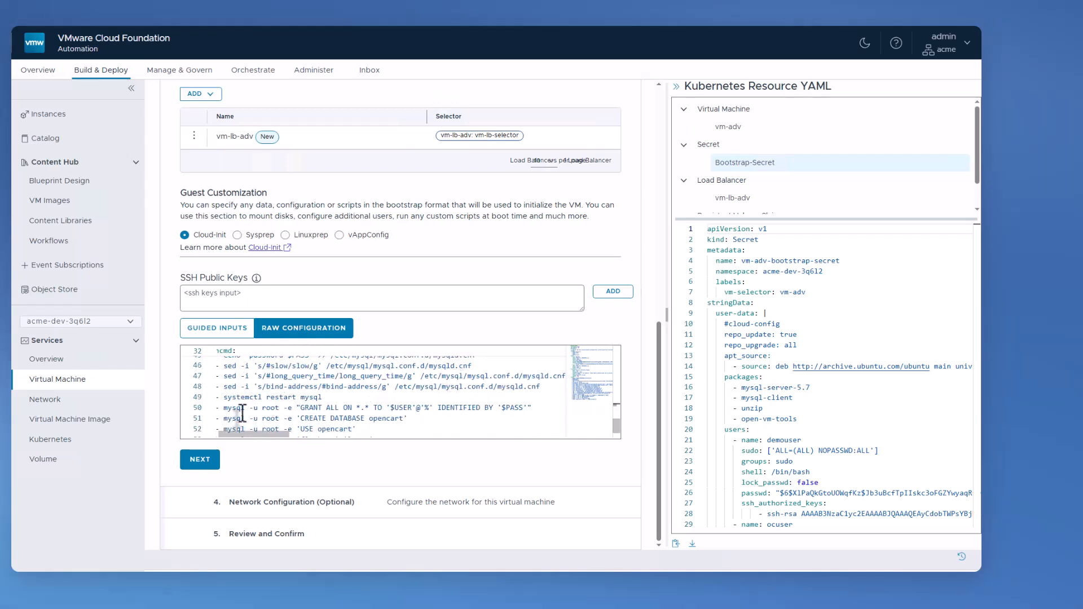
scroll(284, 412, "down", 1)
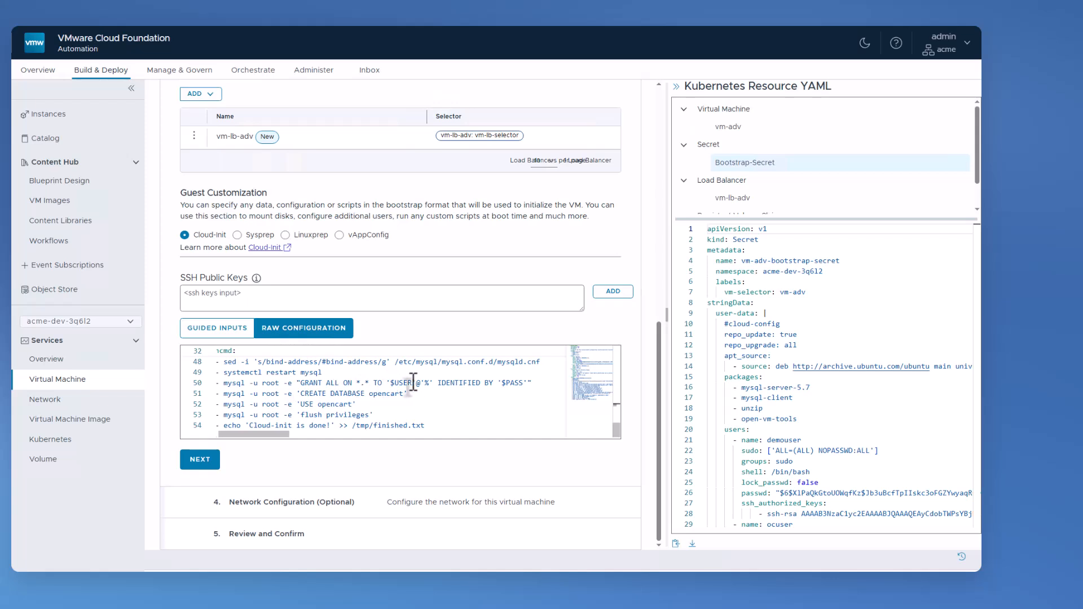
double_click(377, 393)
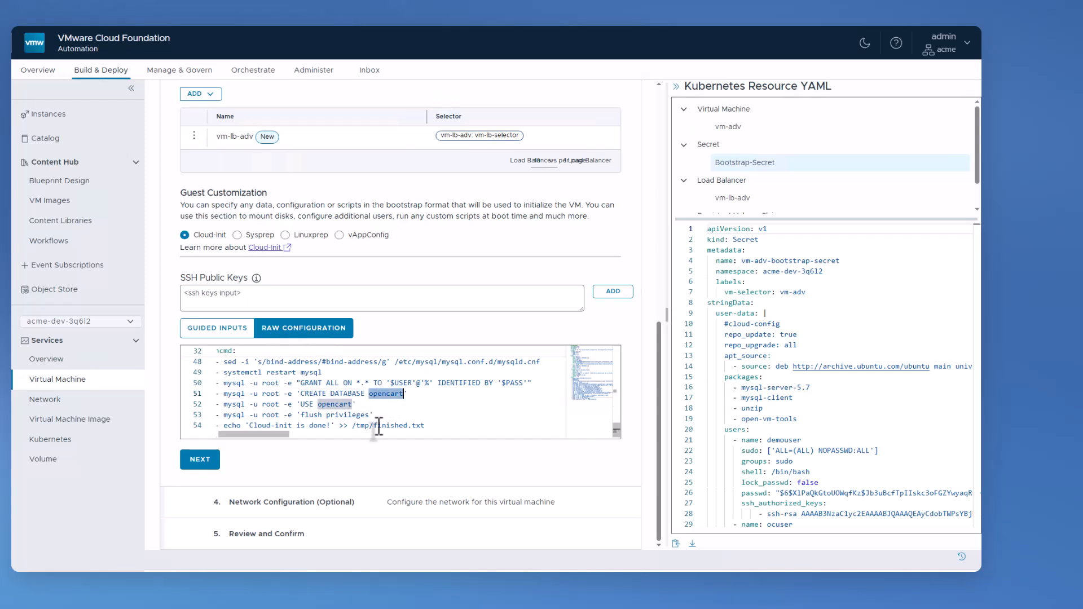
Continue to the network configuration, set the domain name to vcf-tmm-lab.local, and add the same domain as a search domain
left_click(197, 461)
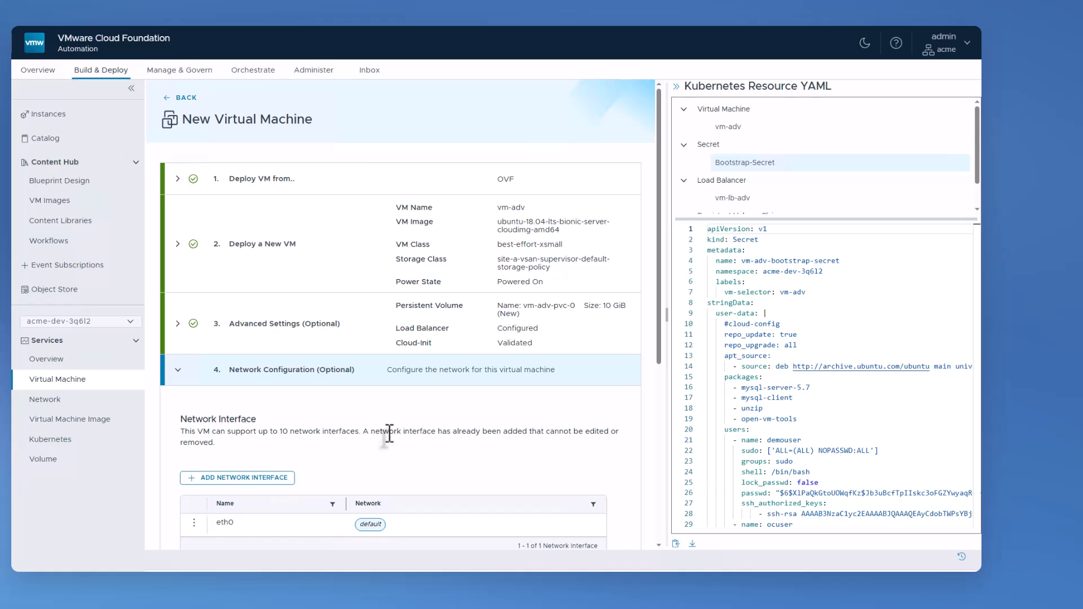
scroll(389, 433, "down", 2)
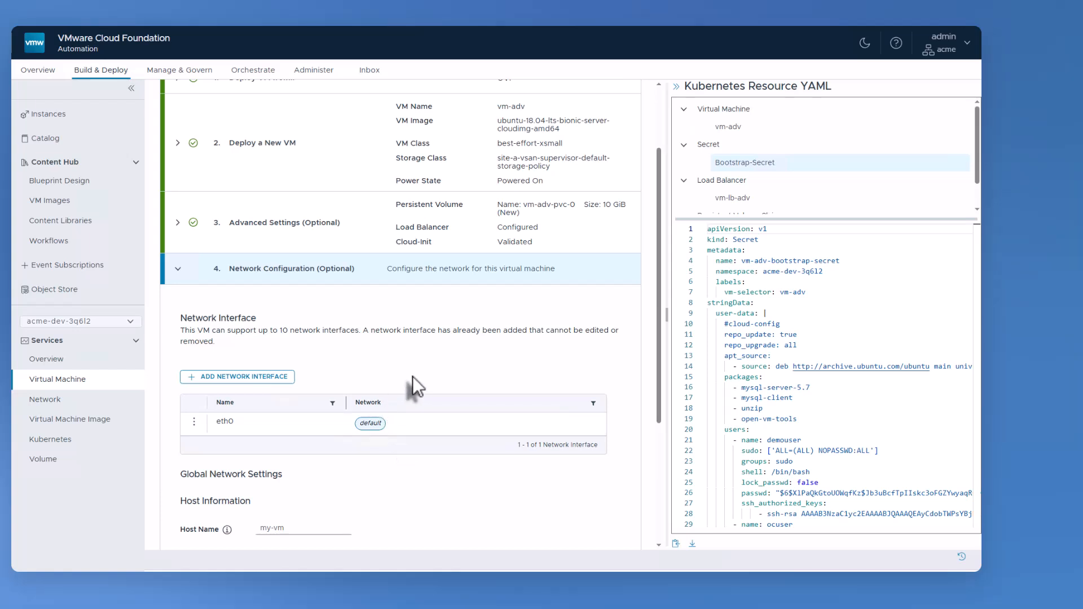
scroll(412, 376, "down", 3)
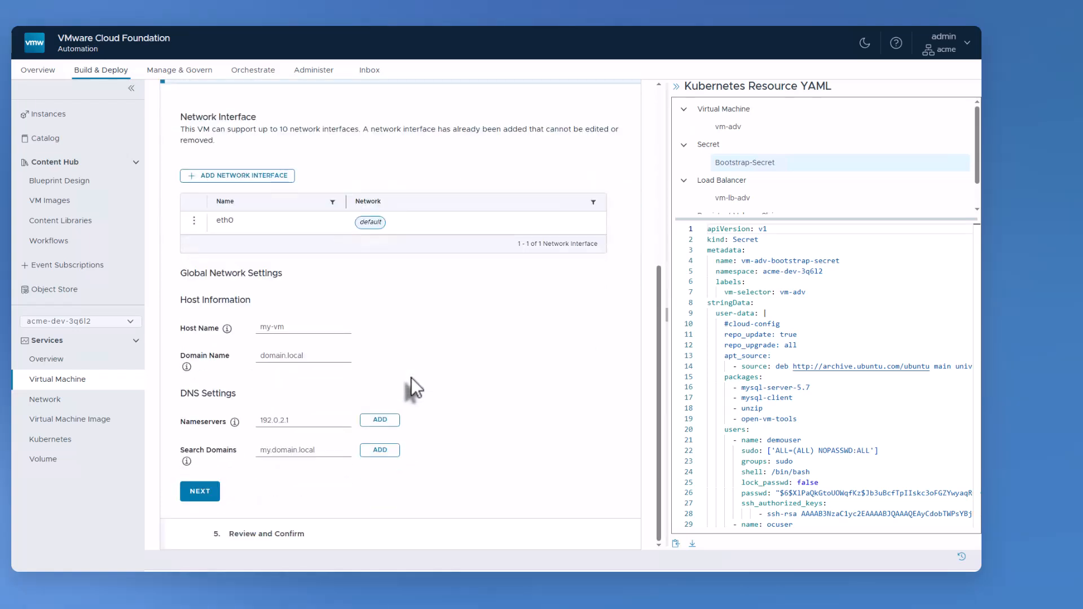
left_click(289, 357)
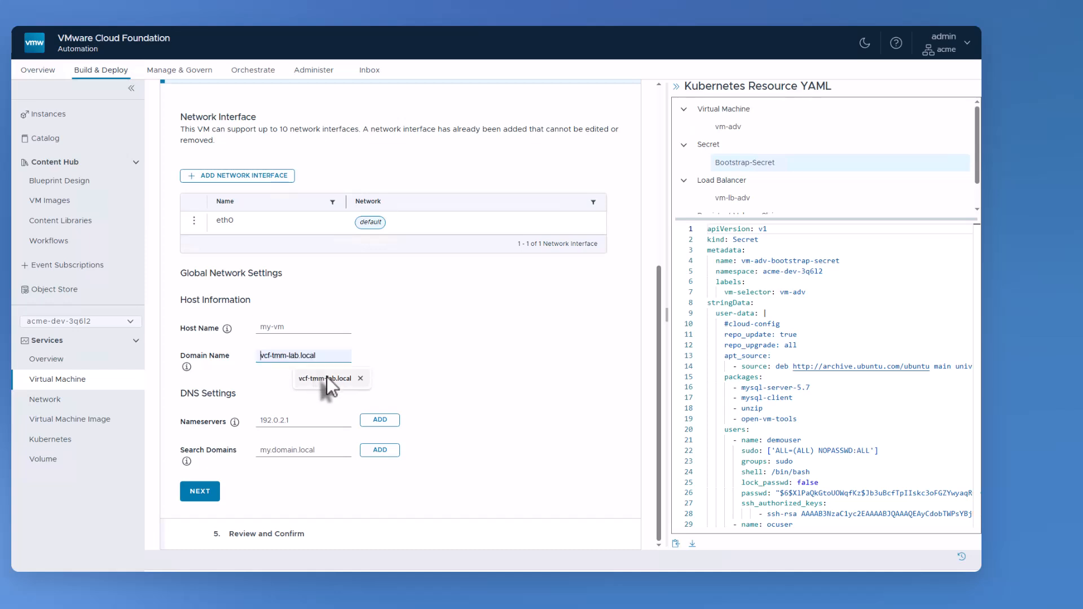
left_click(327, 377)
left_click_drag(330, 357, 227, 357)
key("ctrl+c")
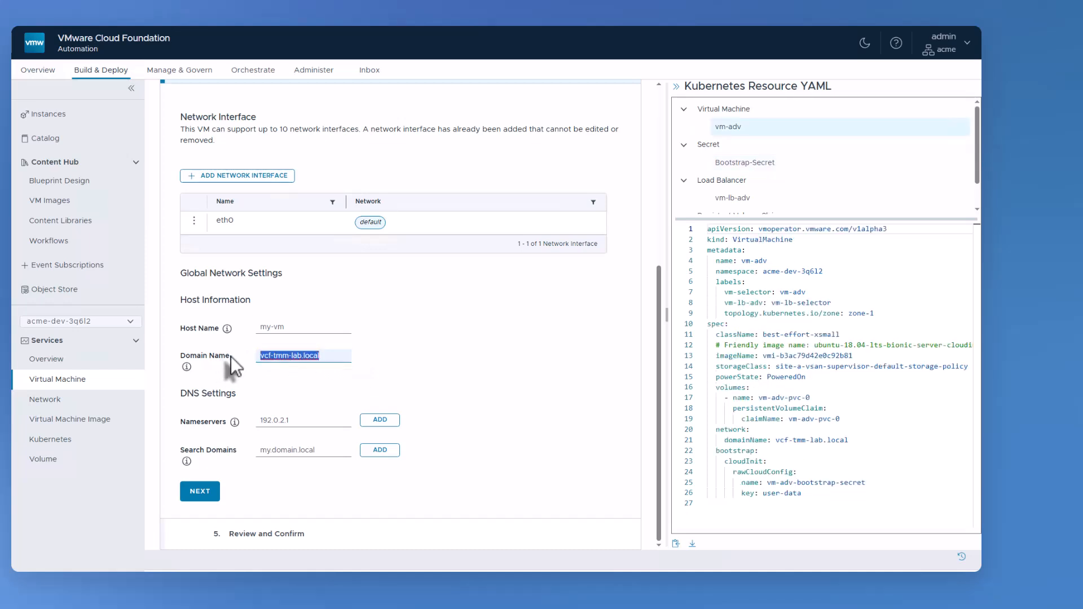
left_click(282, 451)
key("ctrl+v")
left_click(373, 450)
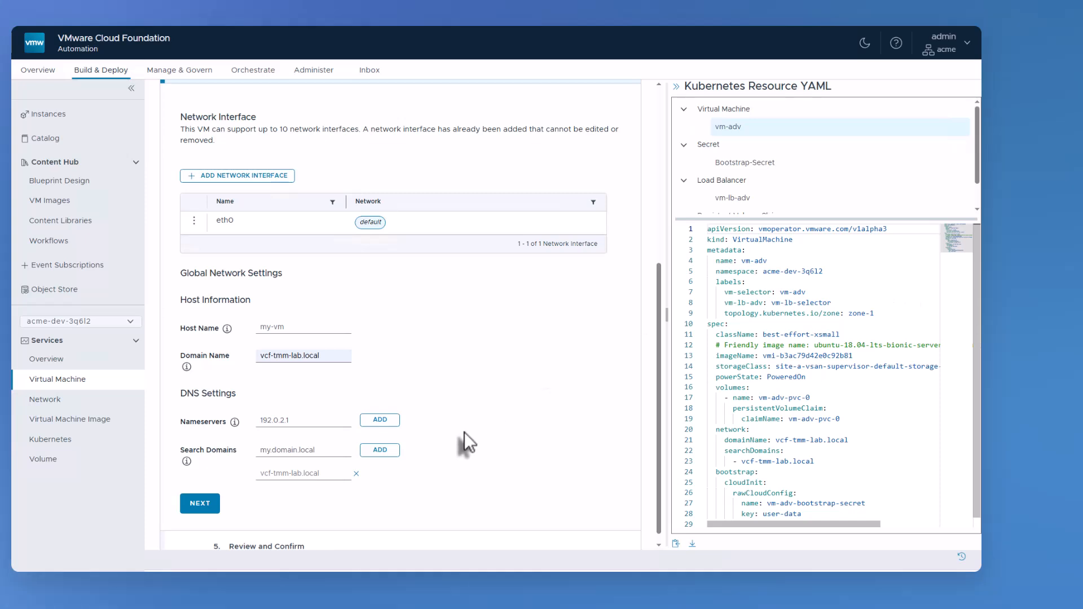
Add 10.160.204.60 as a nameserver and proceed to the review of the VM configuration
left_click(304, 418)
type("10.160.204.60")
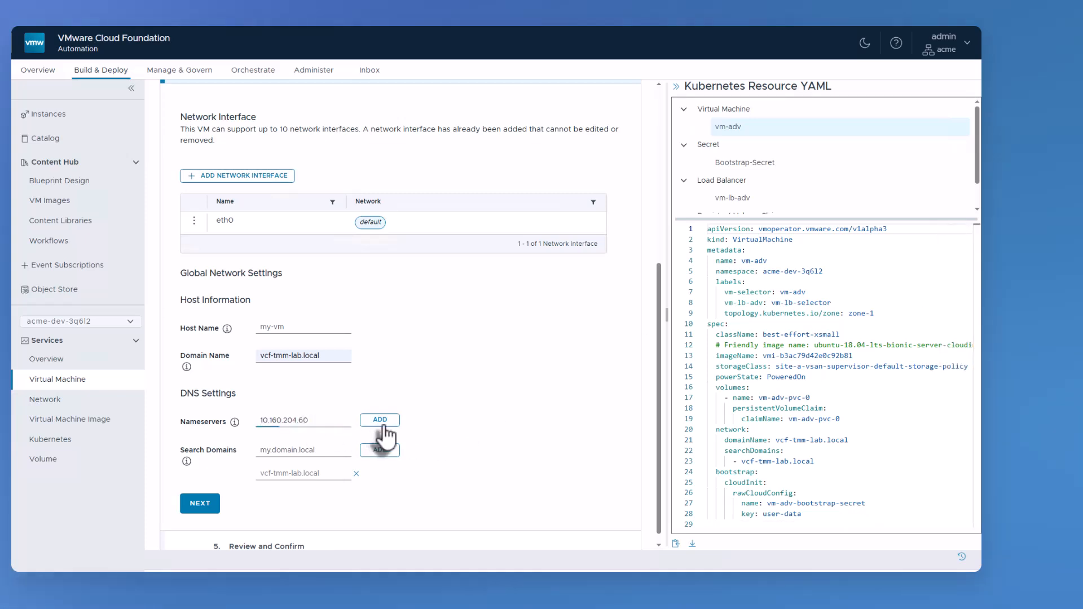
left_click(380, 423)
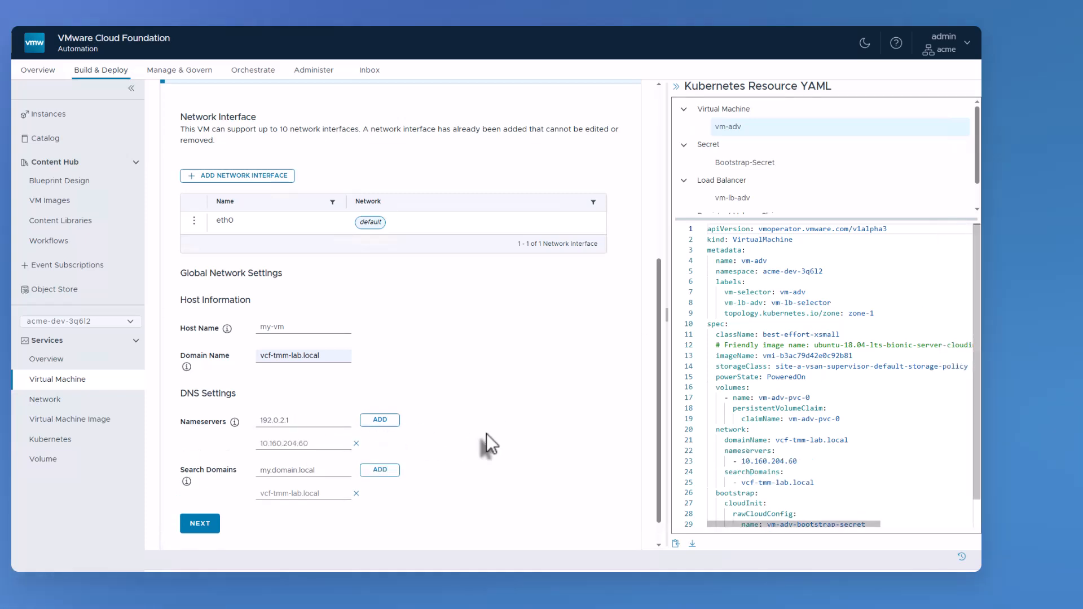
scroll(486, 433, "down", 1)
left_click(203, 492)
scroll(468, 432, "down", 1)
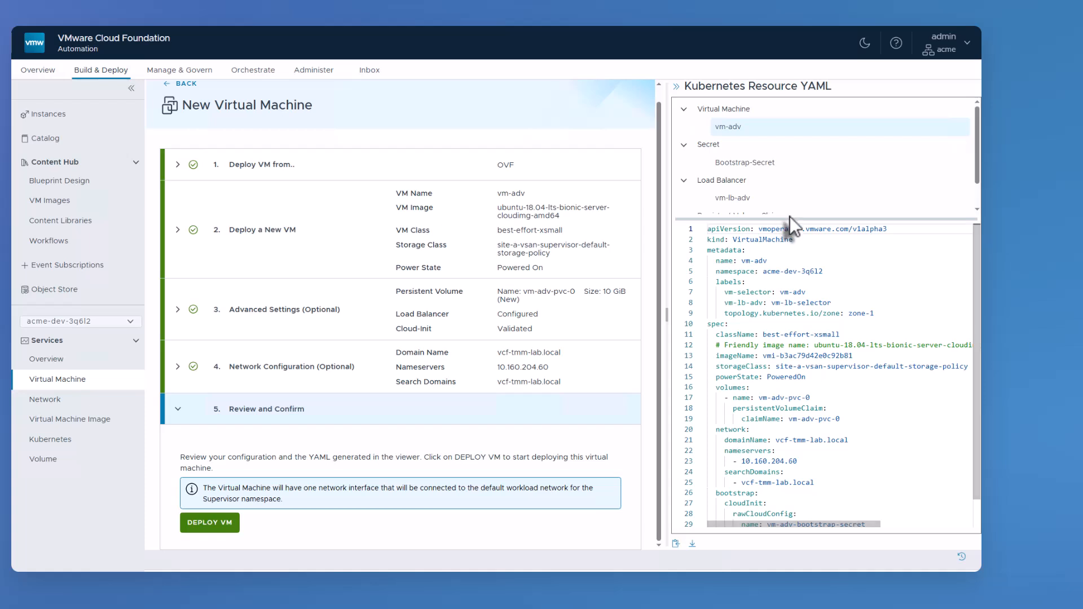
Enlarge the YAML resource list and examine the generated YAML of vm-adv and its Bootstrap-Secret
left_click_drag(790, 219, 788, 254)
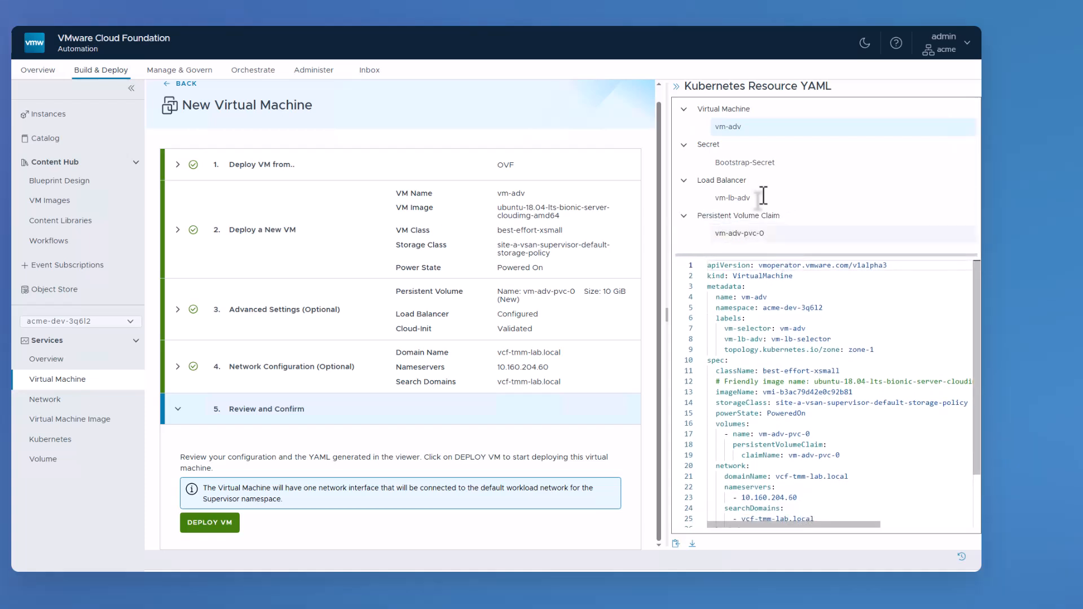
left_click(738, 127)
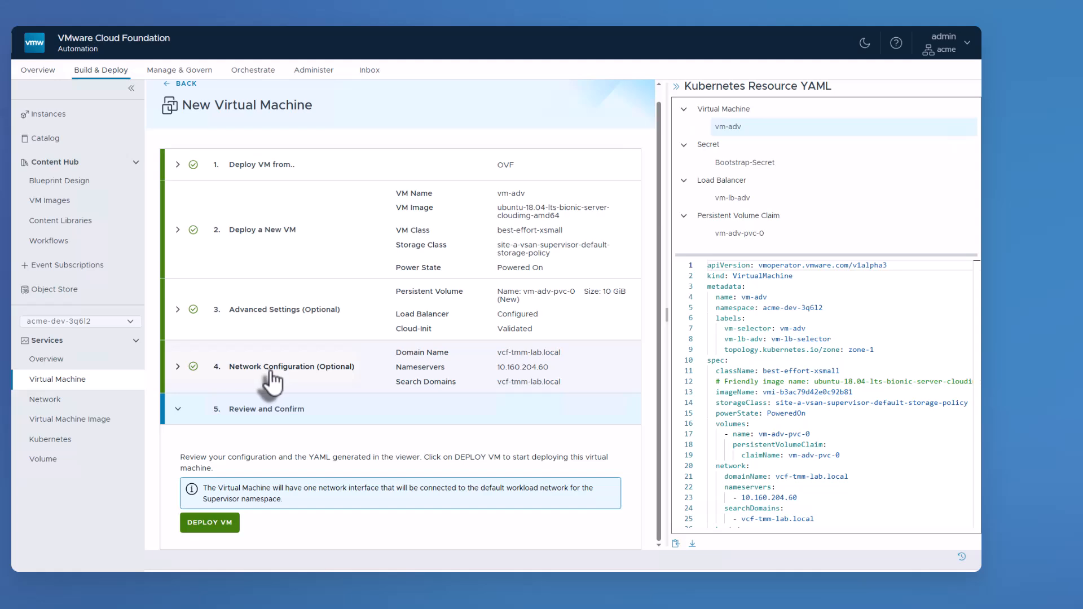
left_click(745, 163)
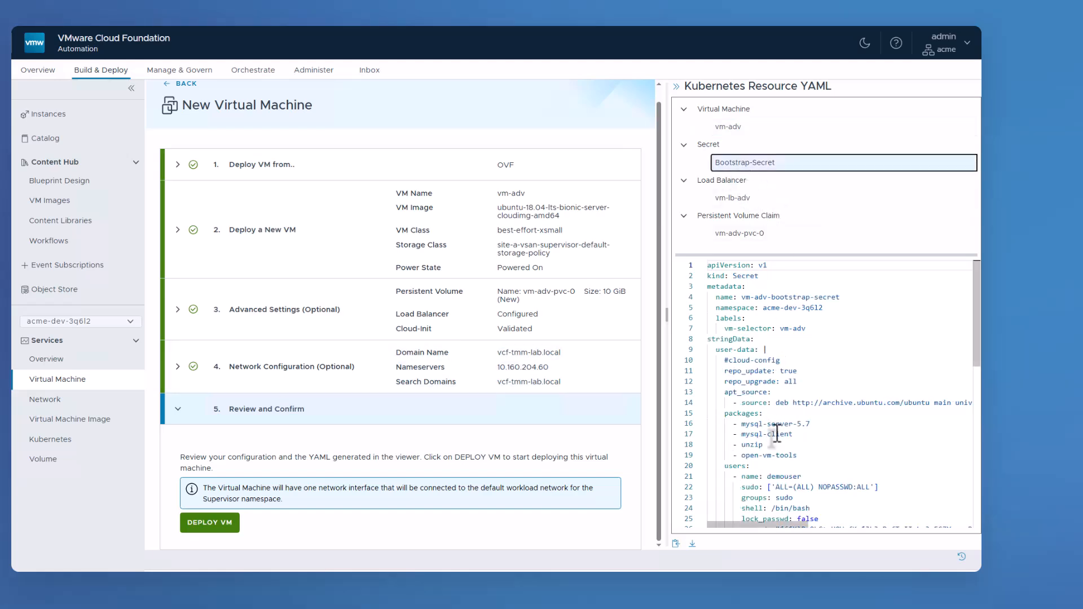
scroll(777, 433, "down", 10)
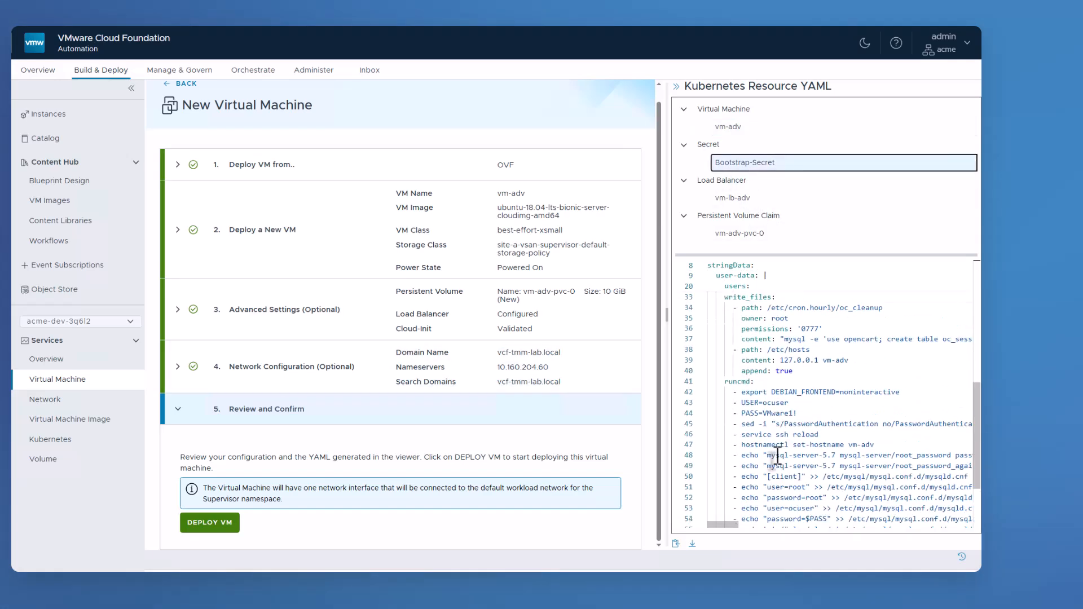
Examine the generated YAML of the vm-lb-adv load balancer and the vm-adv-pvc-0 persistent volume claim
scroll(777, 456, "up", 10)
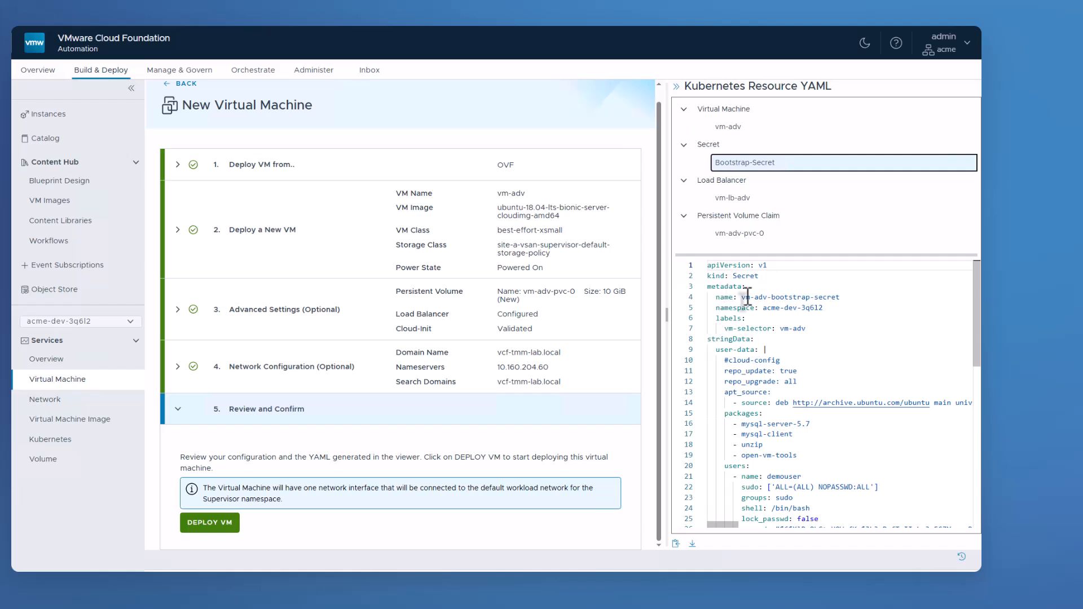
left_click(732, 198)
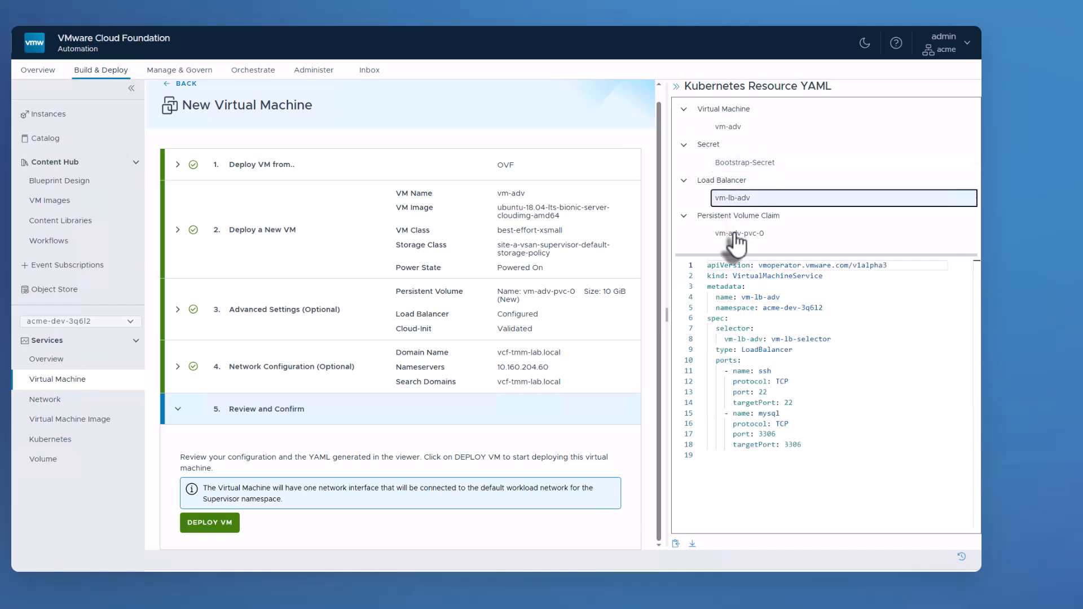
left_click(735, 233)
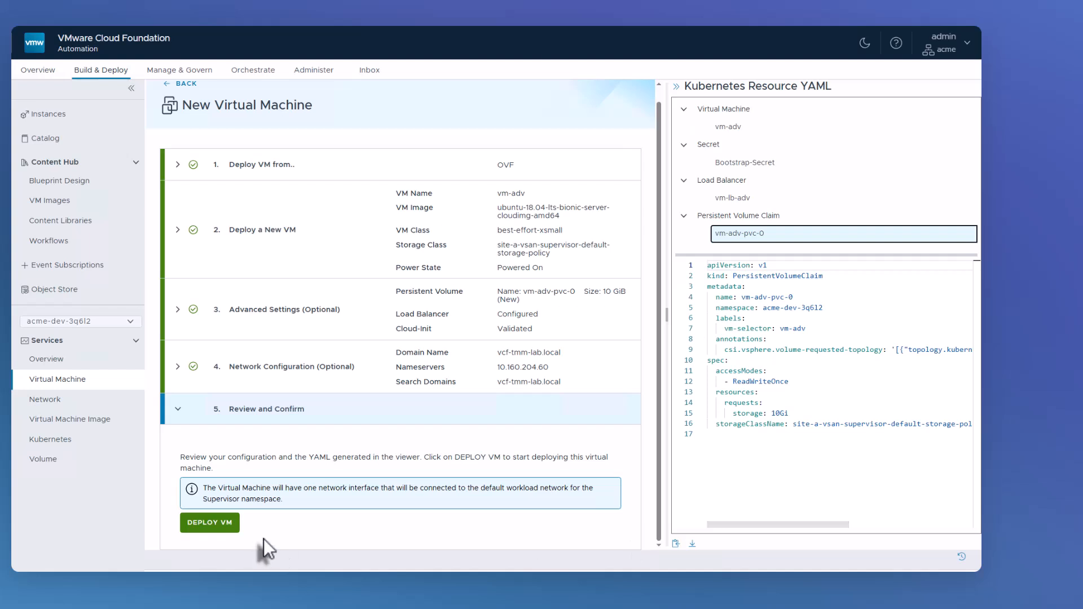
Deploy the vm-adv virtual machine and go through the resource creation notifications
left_click(195, 523)
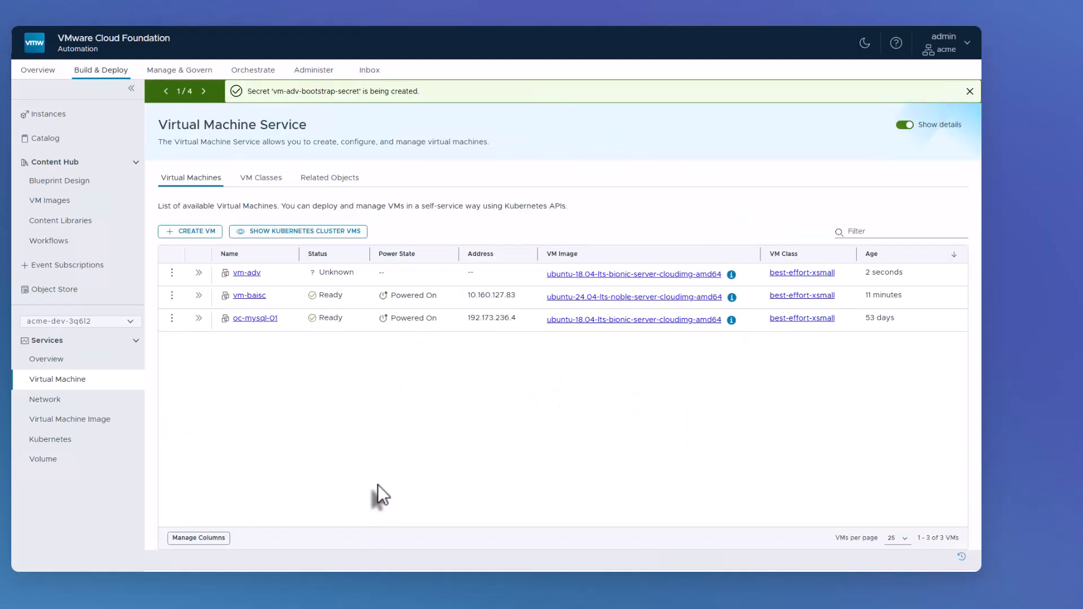
left_click(203, 91)
left_click(203, 91)
left_click(203, 91)
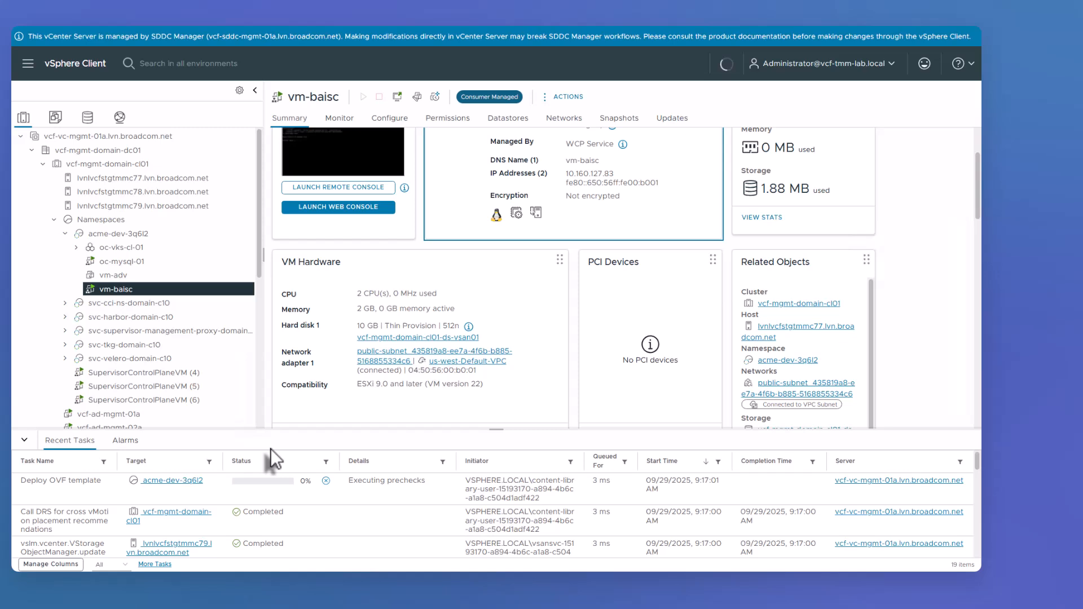
Switch to the vSphere Client and examine vm-adv's summary, including its power status, IP addresses, hard disks and network adapter
left_click(113, 277)
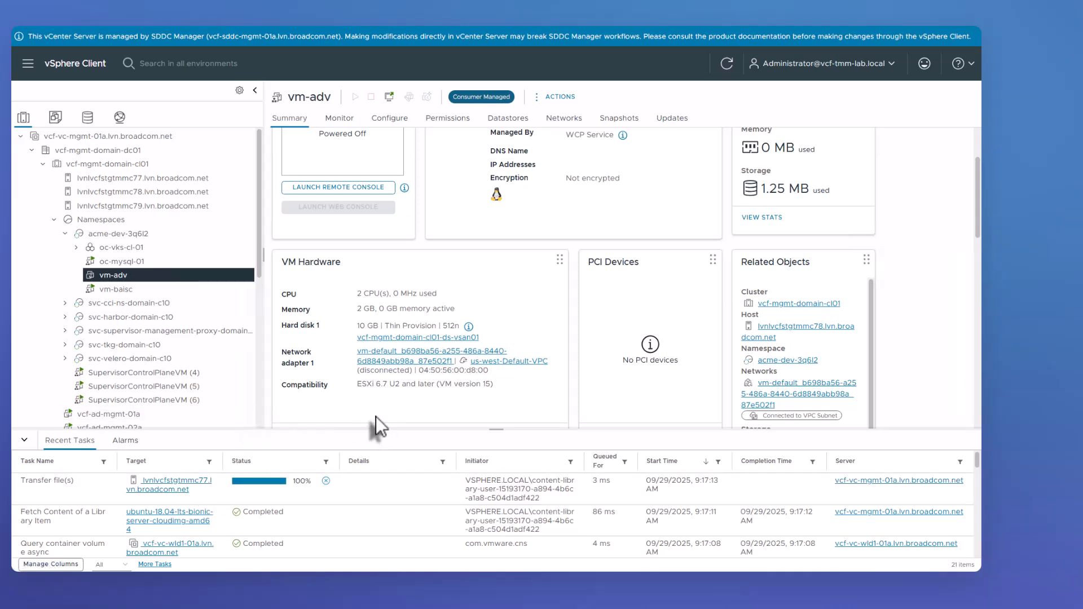
scroll(570, 414, "up", 2)
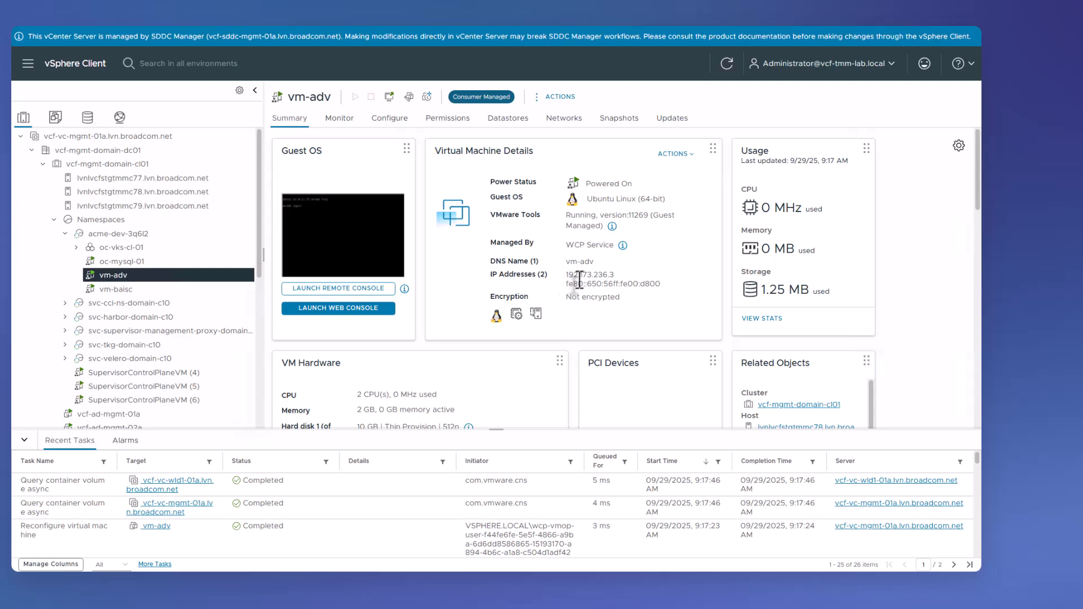
scroll(467, 335, "down", 3)
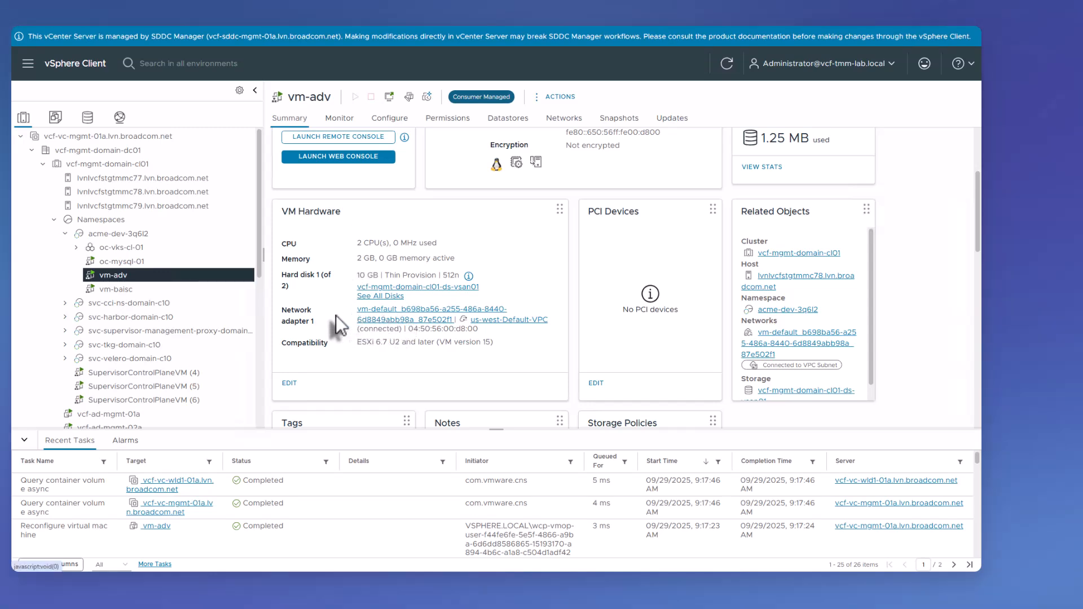
scroll(340, 325, "up", 5)
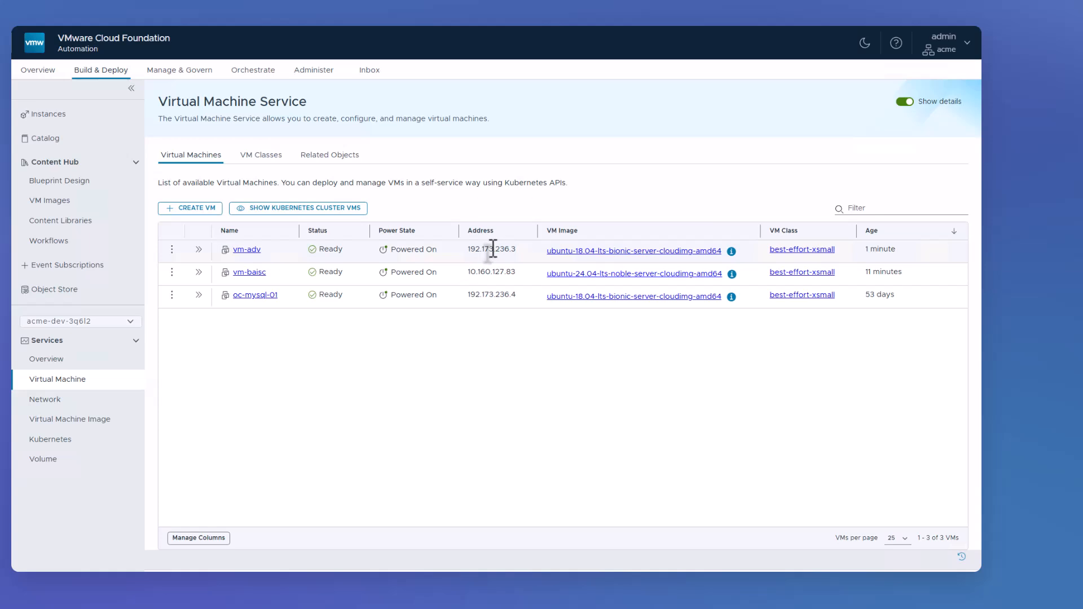
Back in VCF Automation, open vm-adv's details, follow its network service to vm-lb-adv and check the load balancer's ports
left_click(246, 250)
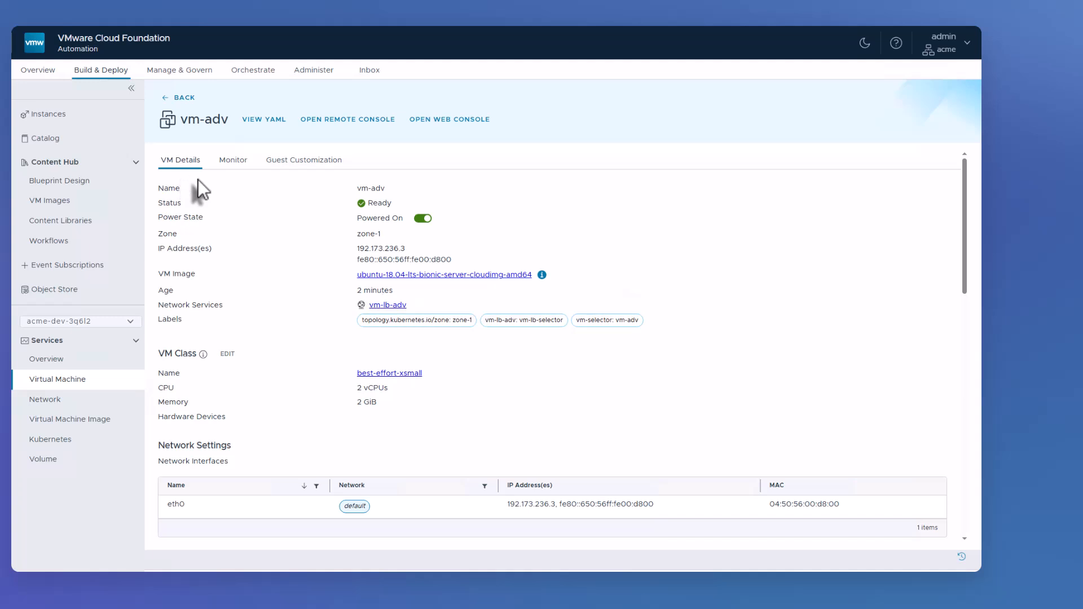
left_click_drag(157, 305, 232, 307)
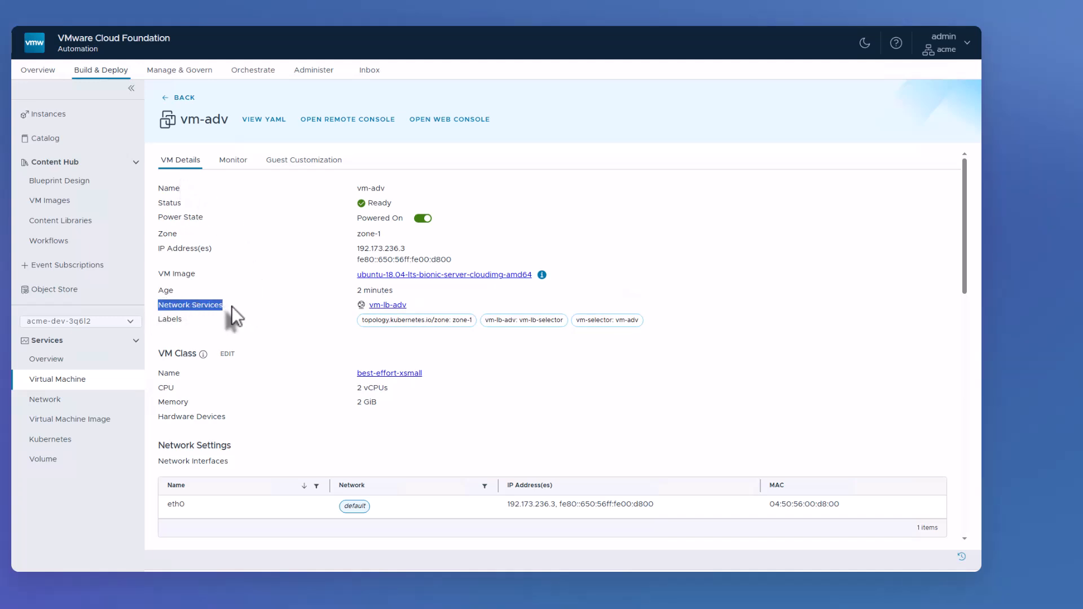
left_click(387, 307)
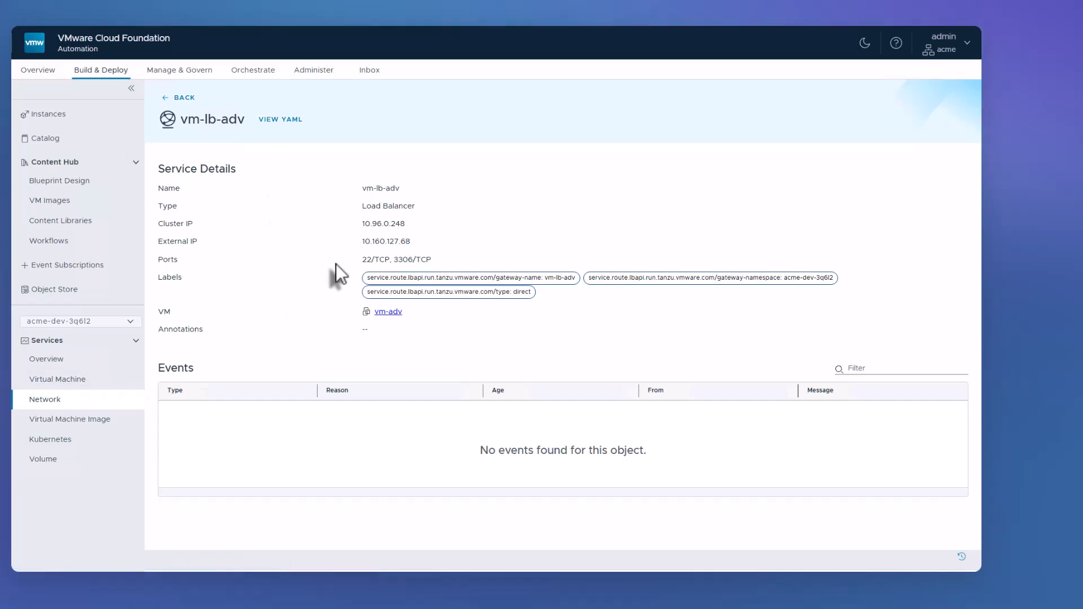
left_click_drag(363, 261, 437, 264)
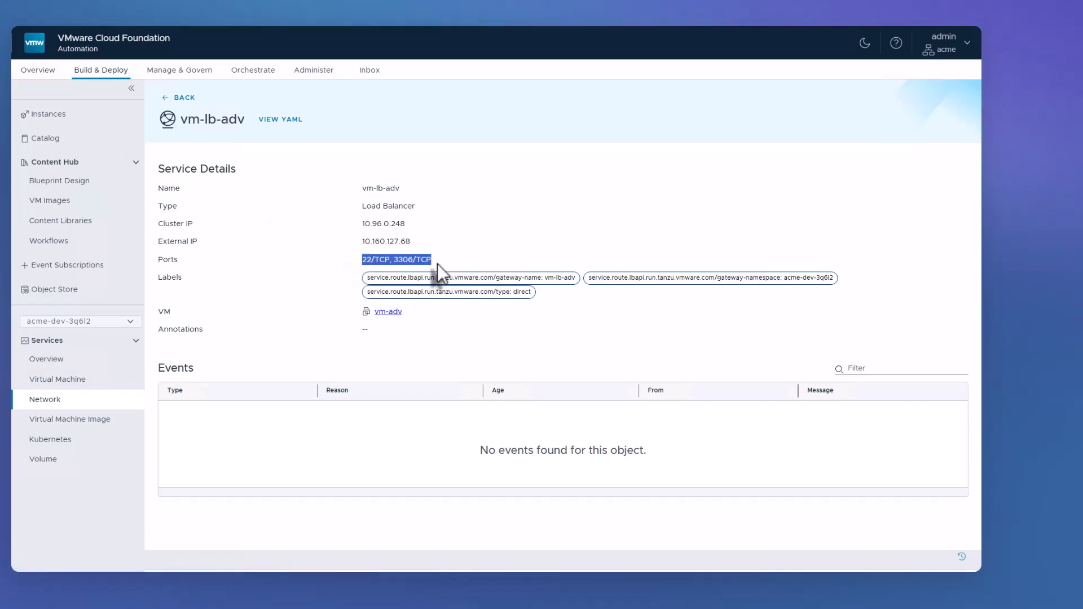
left_click(289, 294)
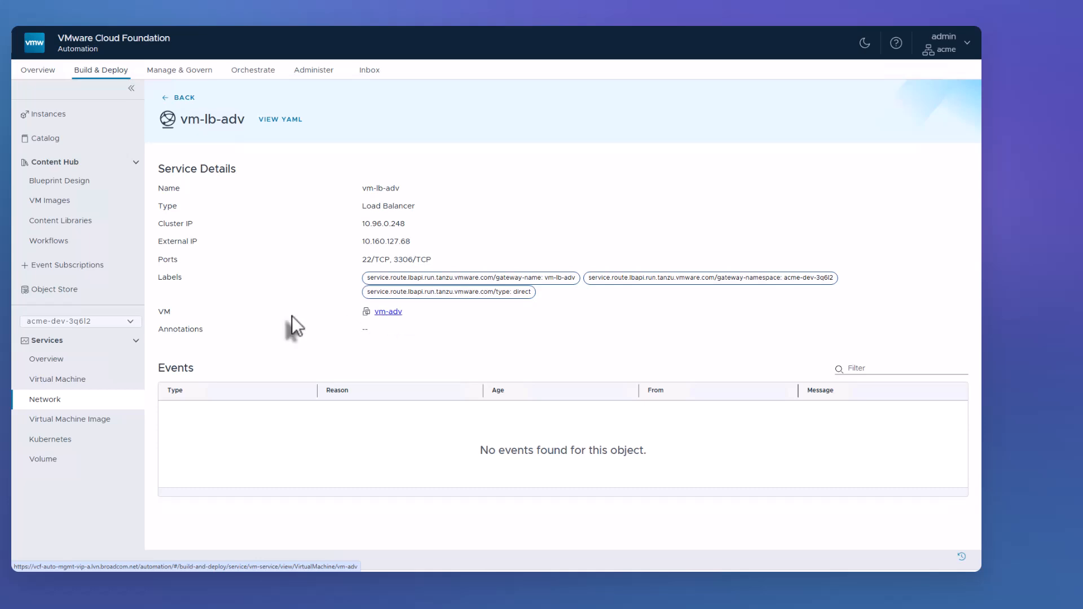
Copy the external IP of the vm-lb-adv load balancer and switch to the MobaXterm window
left_click_drag(360, 242, 406, 243)
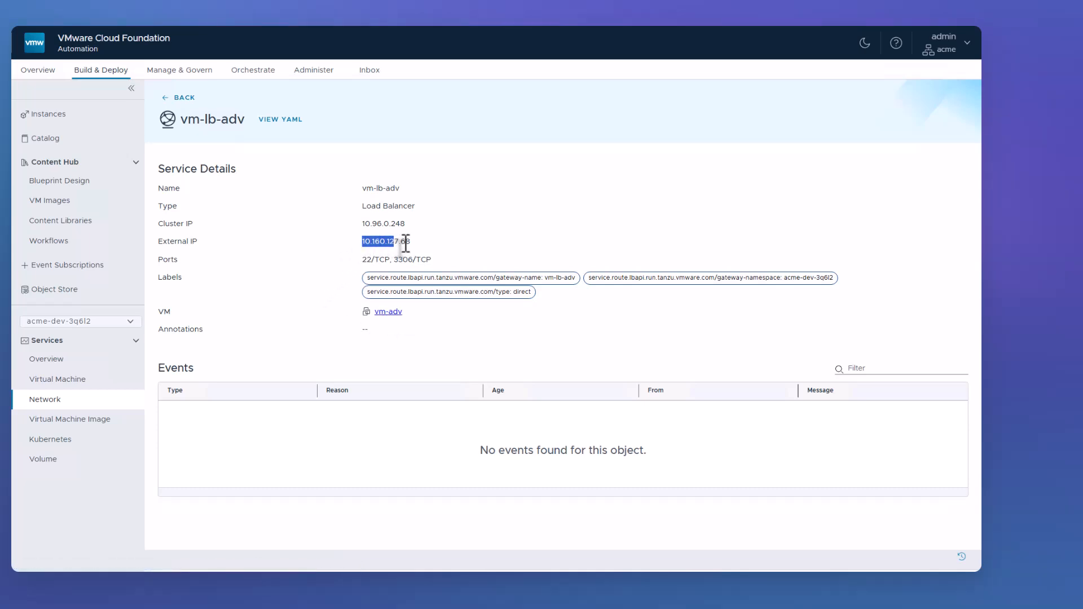
right_click(401, 244)
left_click(418, 254)
left_click(313, 276)
key("alt+Tab")
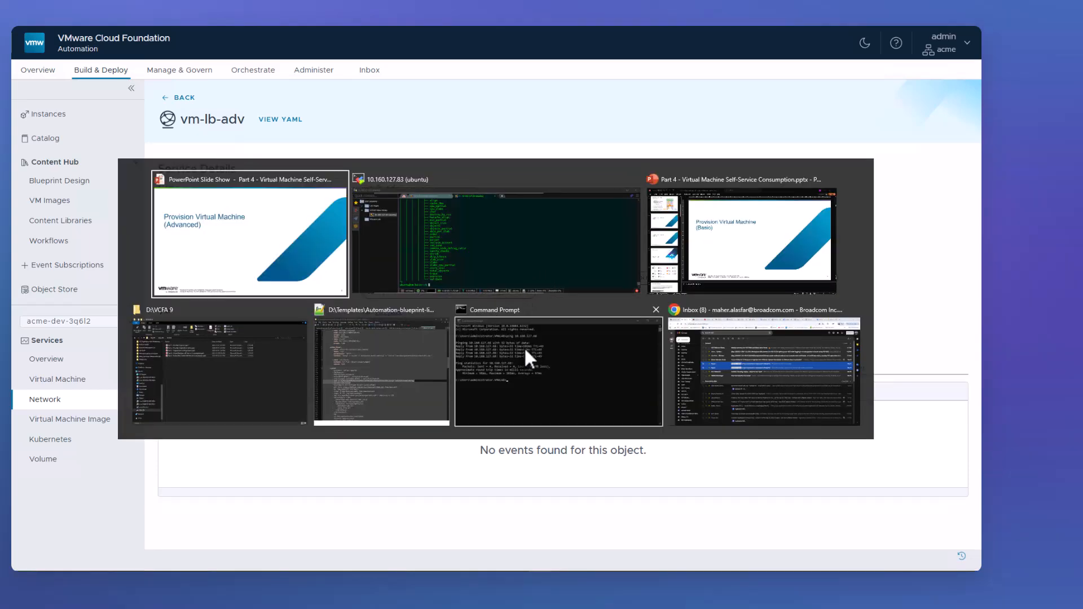
left_click(495, 260)
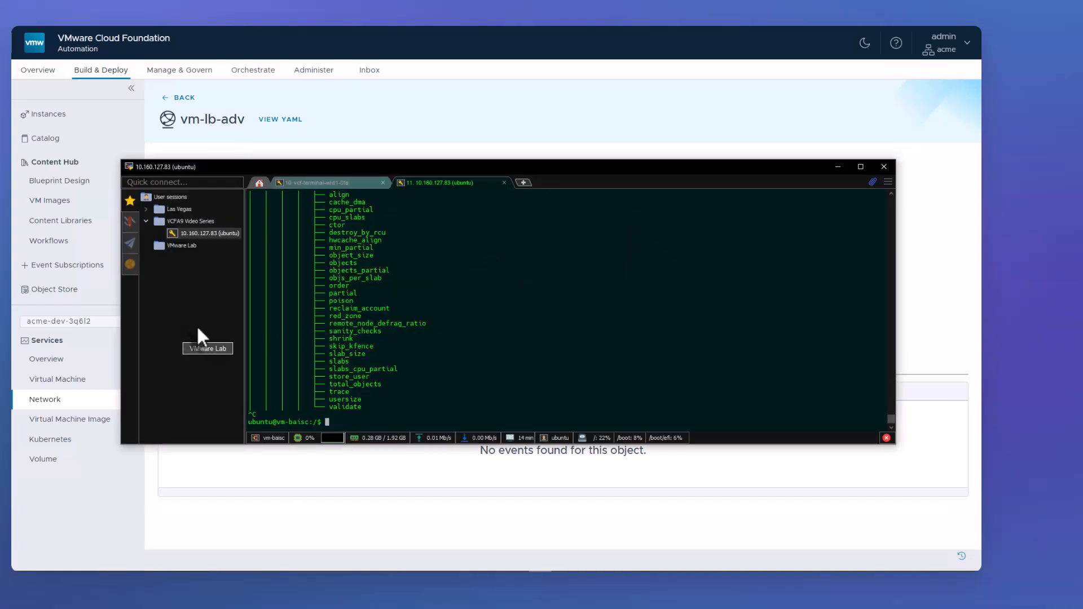
Set up a new SSH session in the VCFA9 Video Series folder with remote host 10.160.127.68 and username demouser
right_click(194, 220)
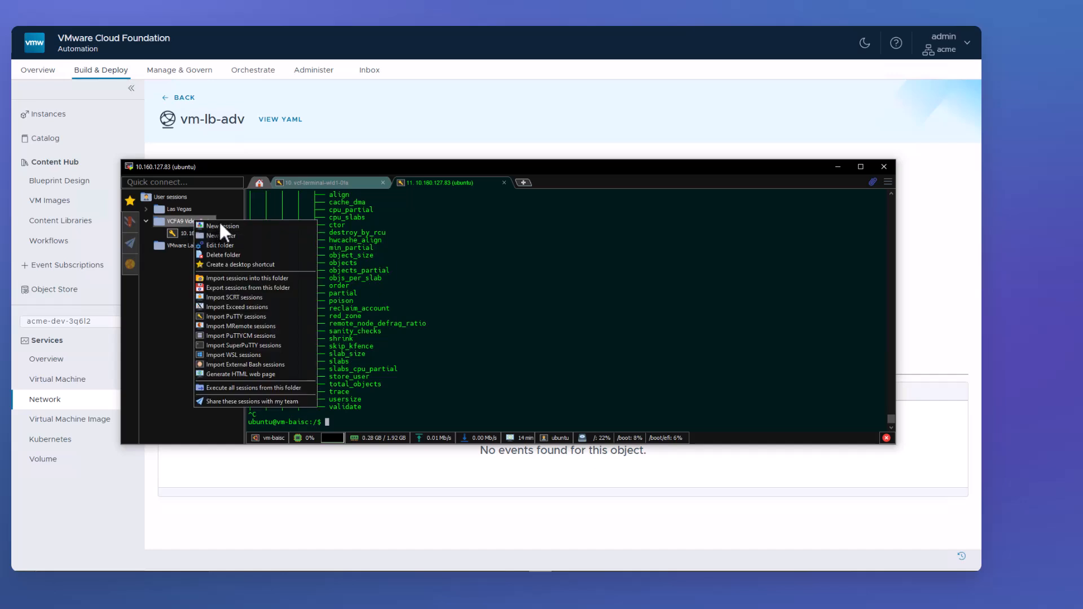
left_click(225, 226)
left_click(292, 186)
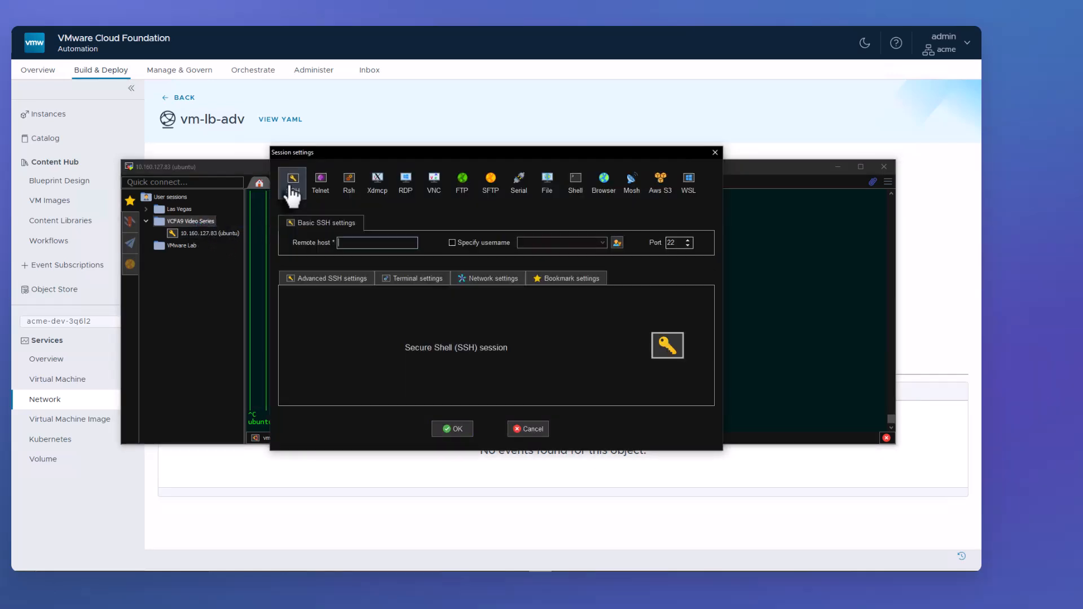
right_click(348, 243)
left_click(374, 284)
left_click(486, 238)
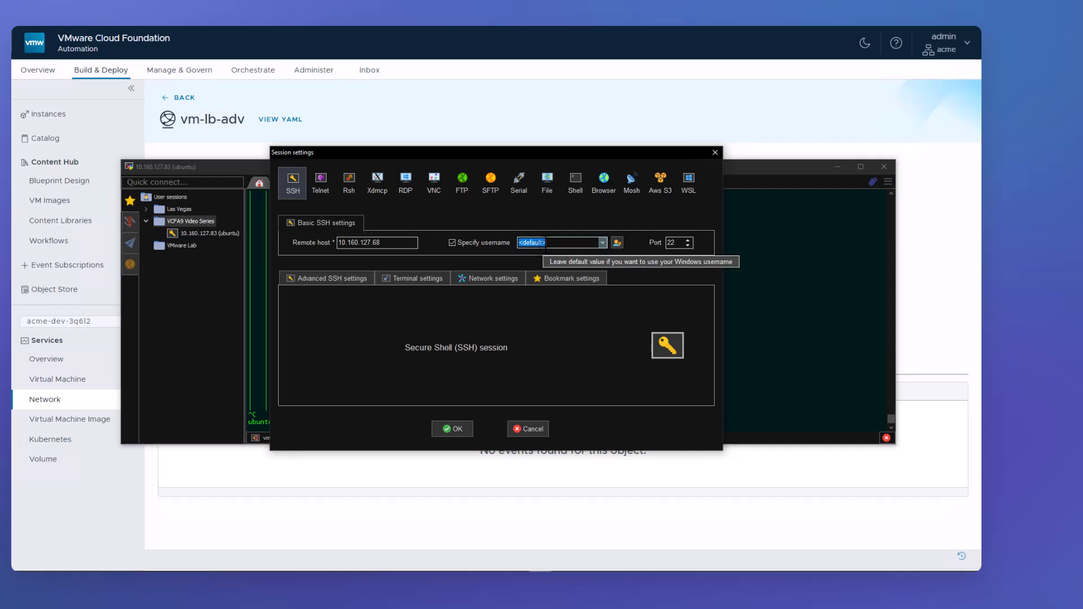
type("de")
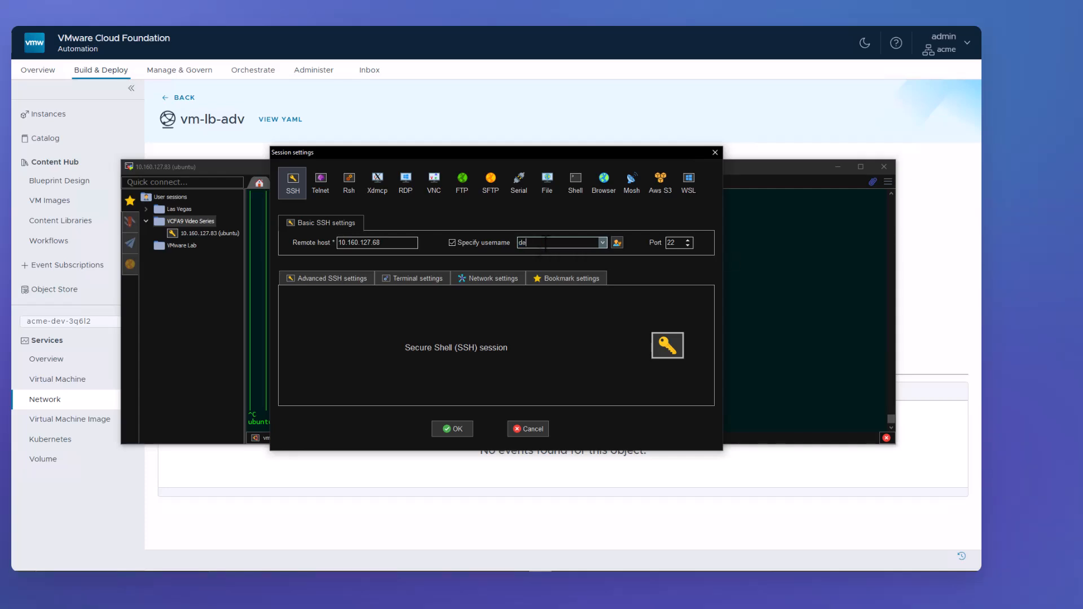
type("mouser")
left_click(327, 281)
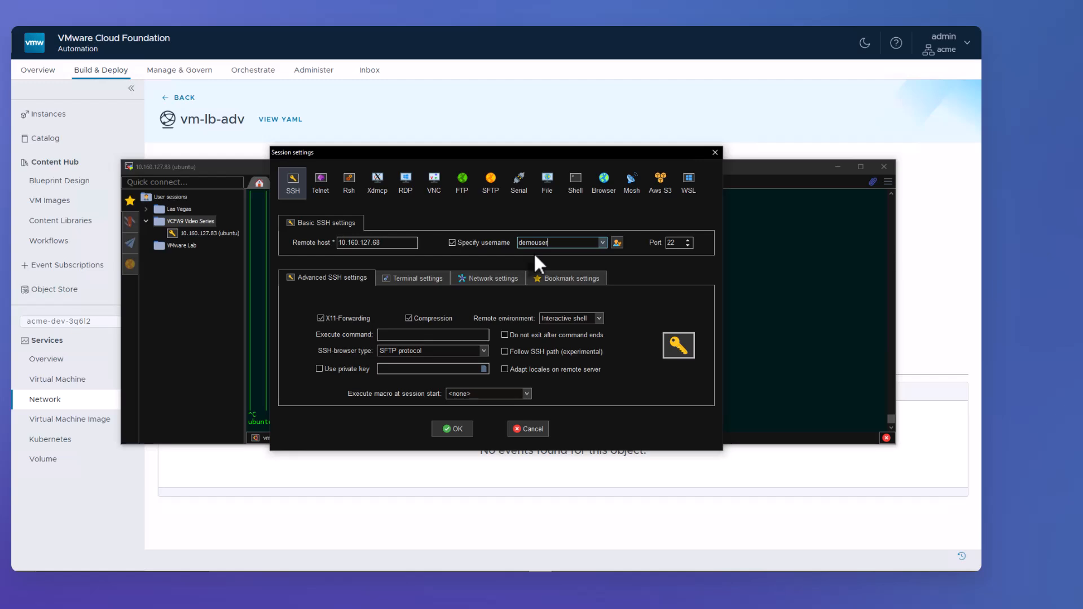
Start the SSH session, accept the server's changed identity and log in with the account password
left_click(456, 428)
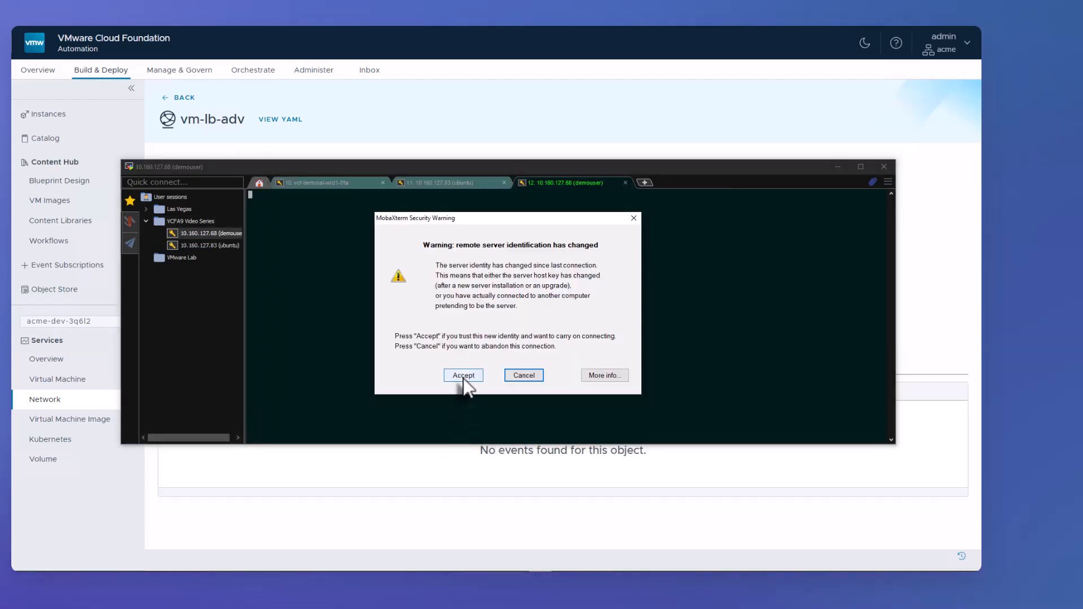
left_click(463, 376)
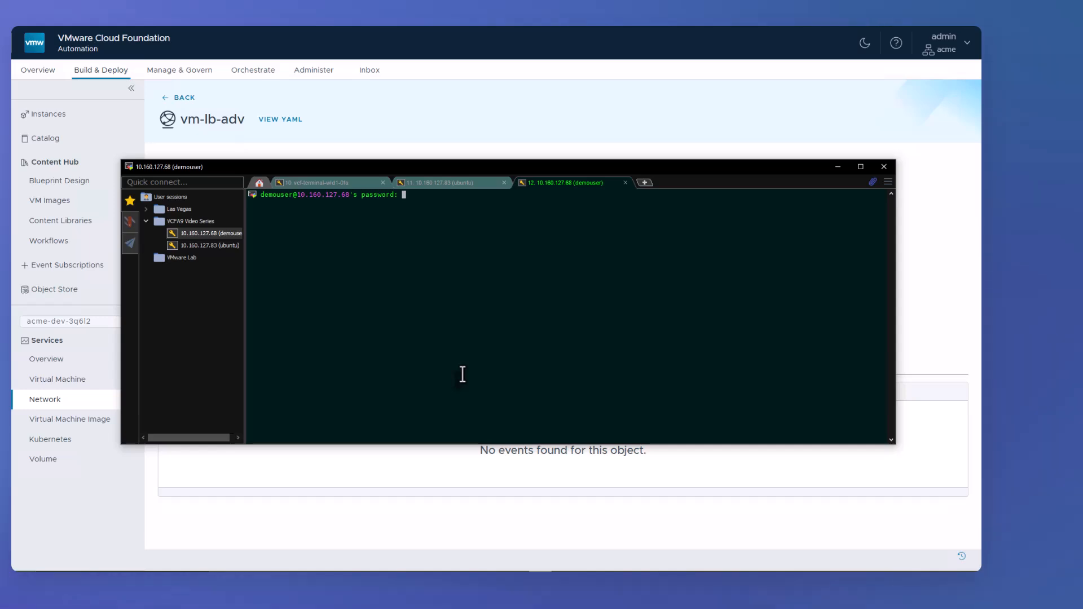
key("Return")
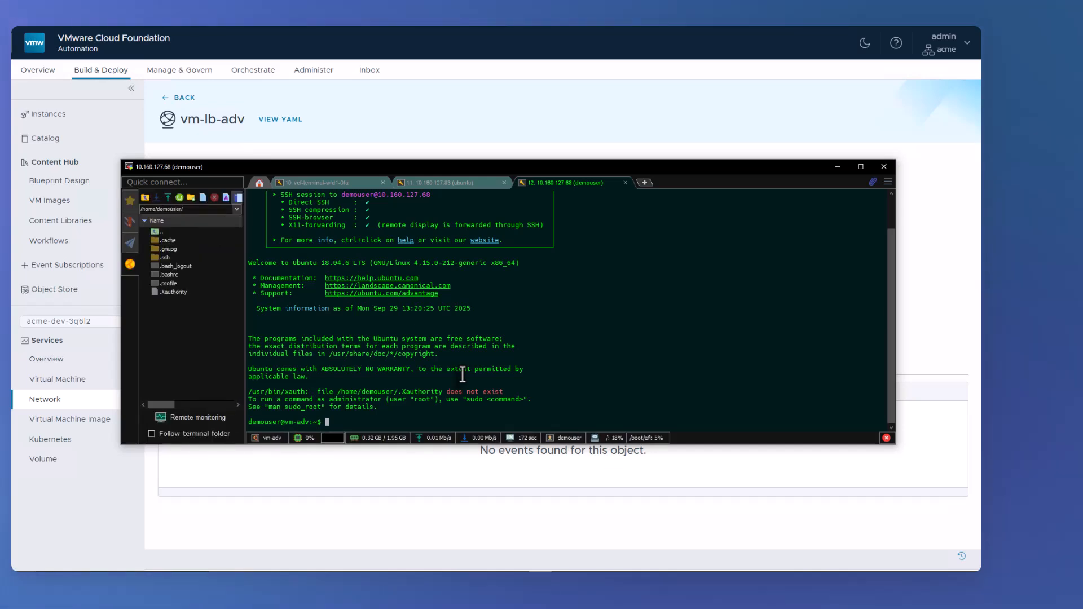
Start the mysql client on vm-adv and run "show databases;" to check for the opencart database
type("mysql")
key("Return")
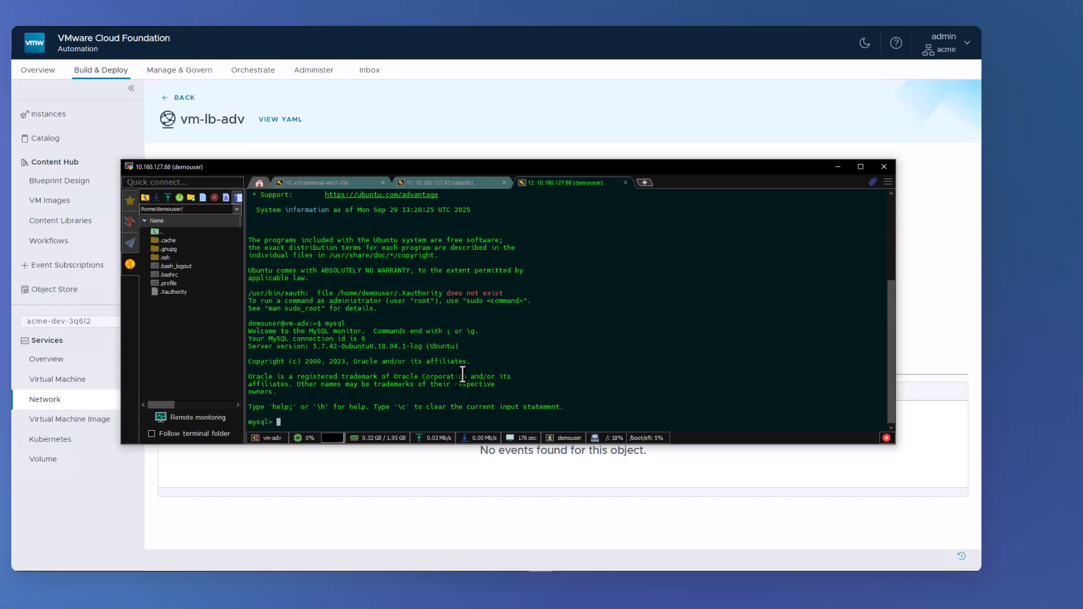
type("show databases;")
key("Return")
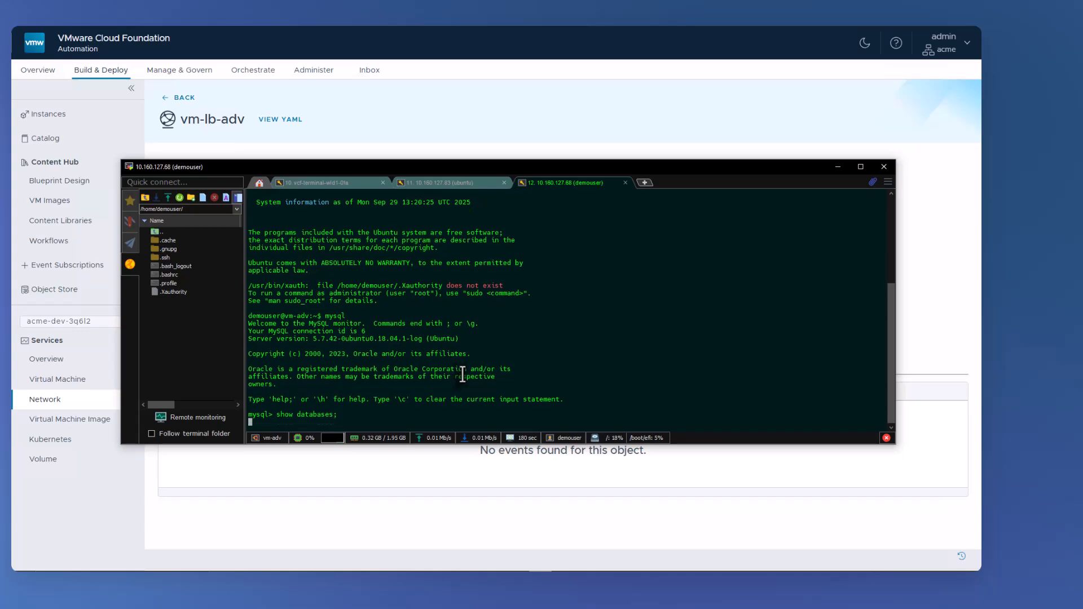
double_click(277, 377)
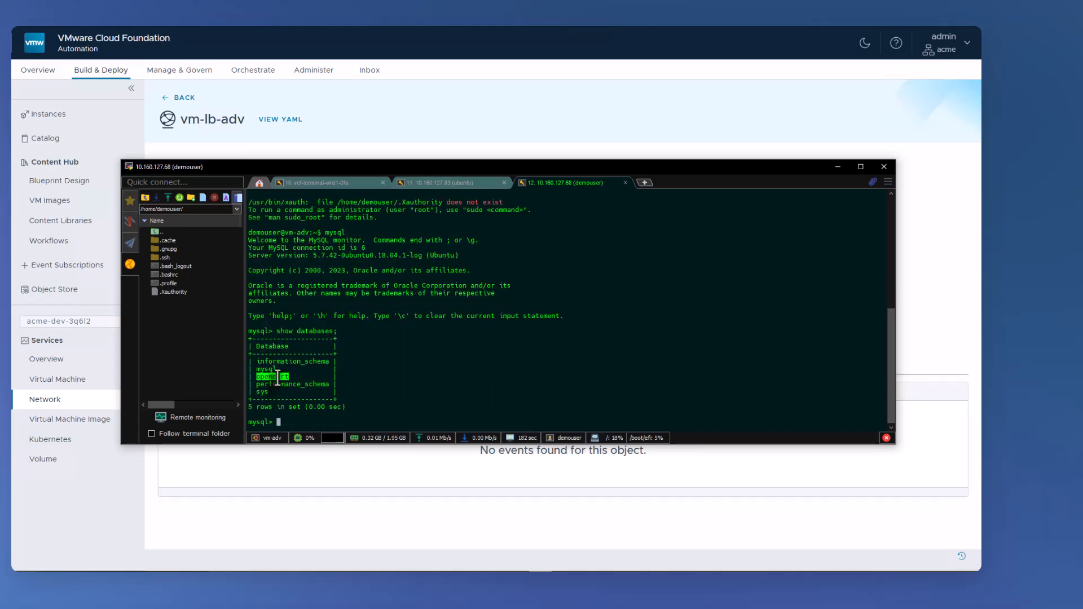